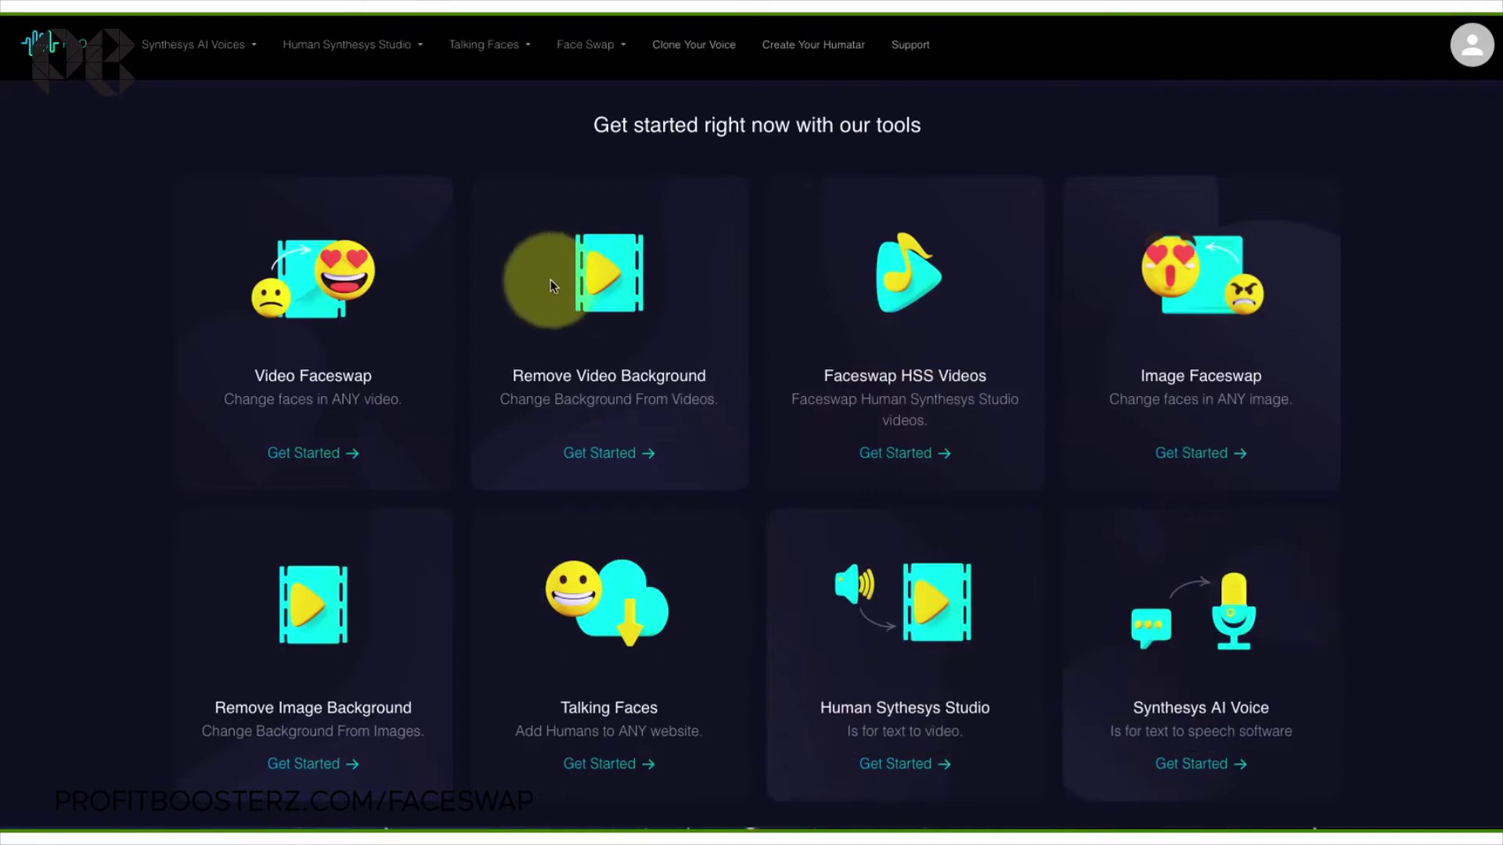
- Open Image Faceswap from its card, then again through the Face Swap menu
click(1213, 255)
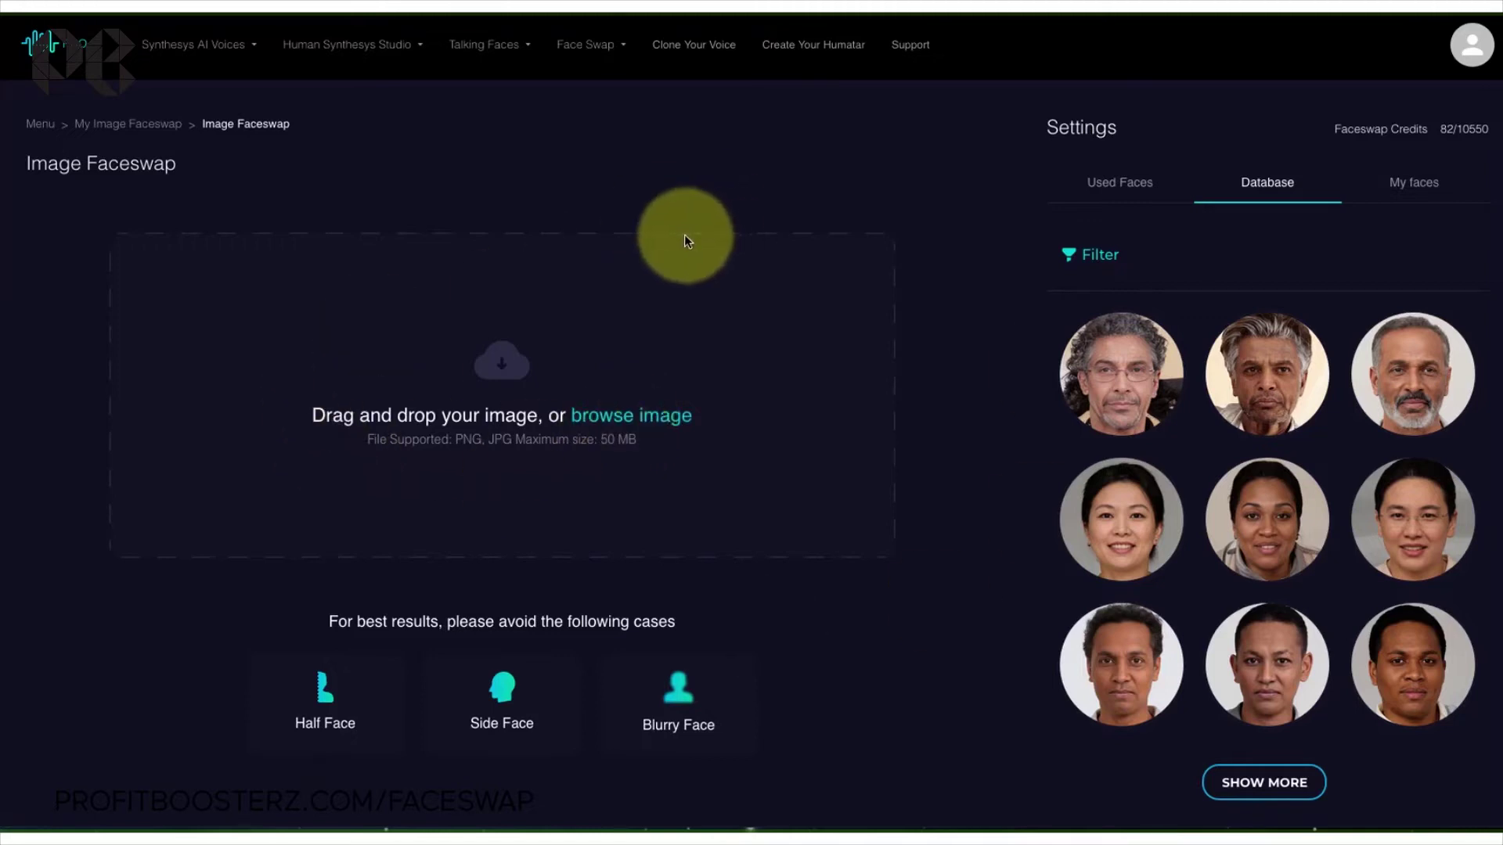
click(601, 50)
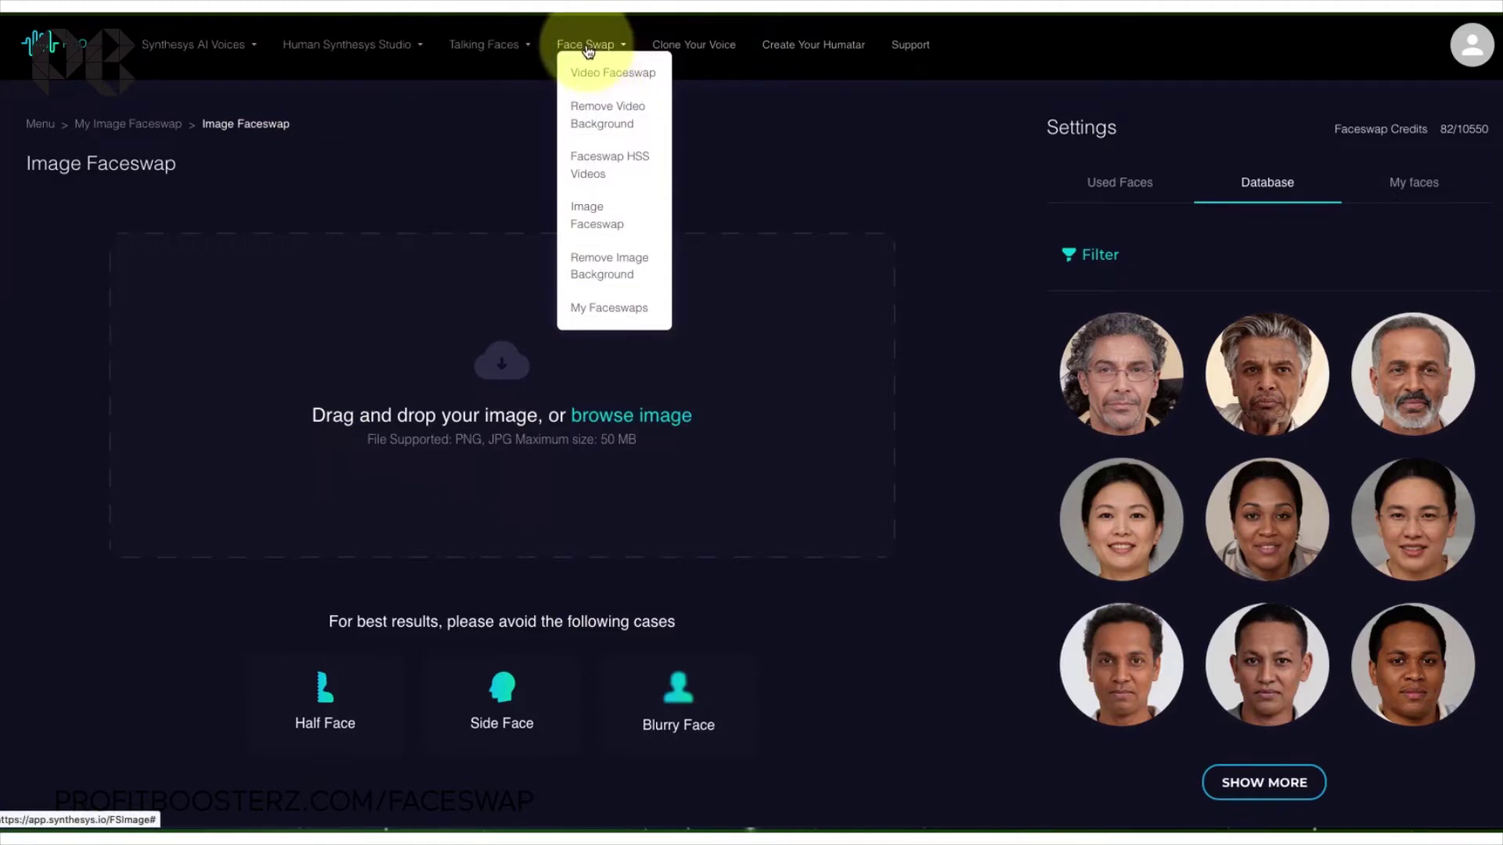
click(594, 221)
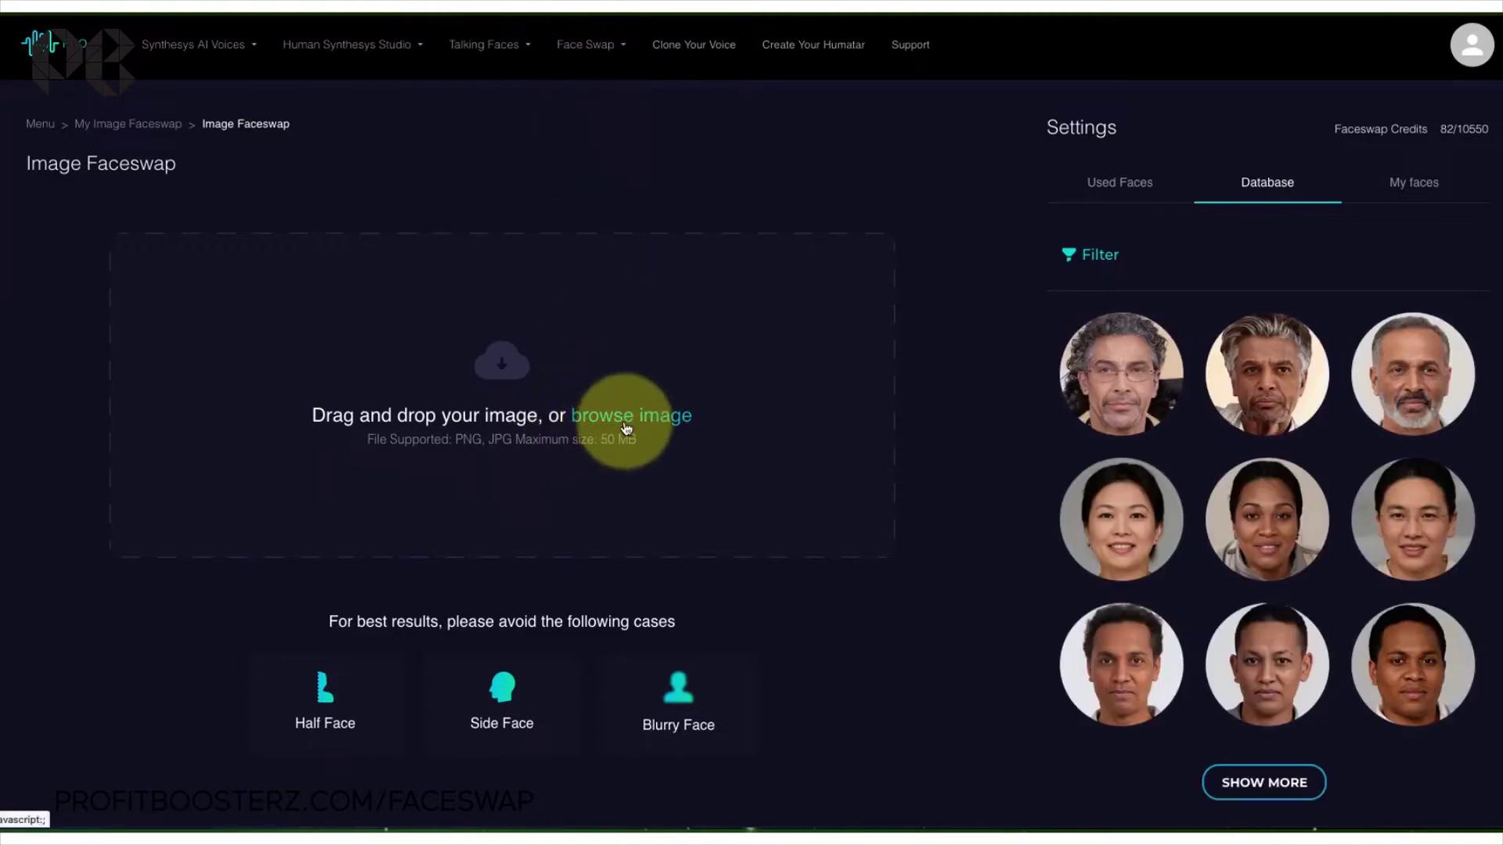
- Upload whitemailorig.jpg from Desktop > FORDEMO as the photo to face-swap
click(626, 423)
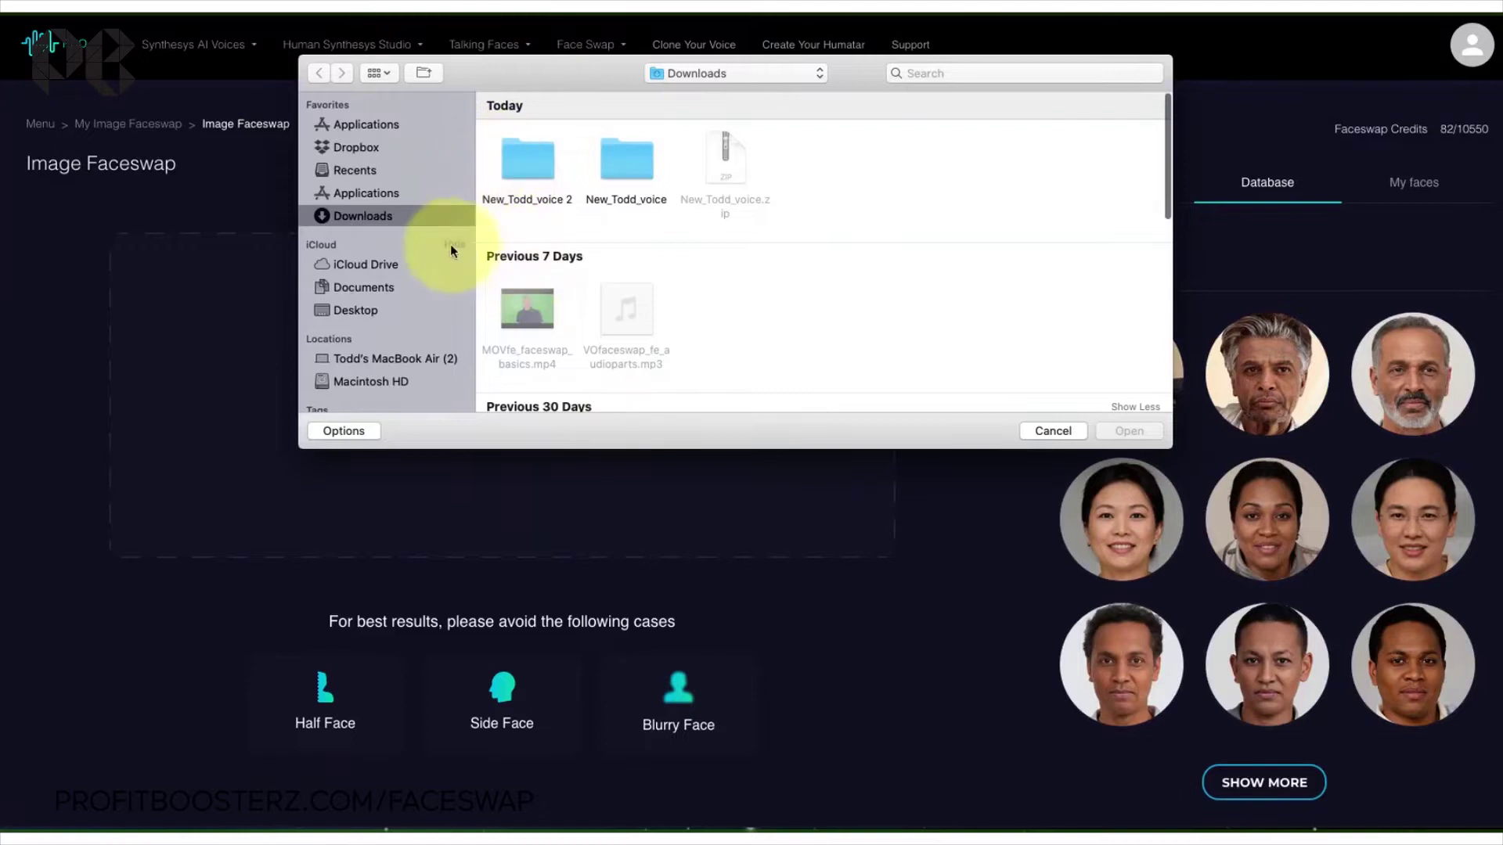
click(366, 310)
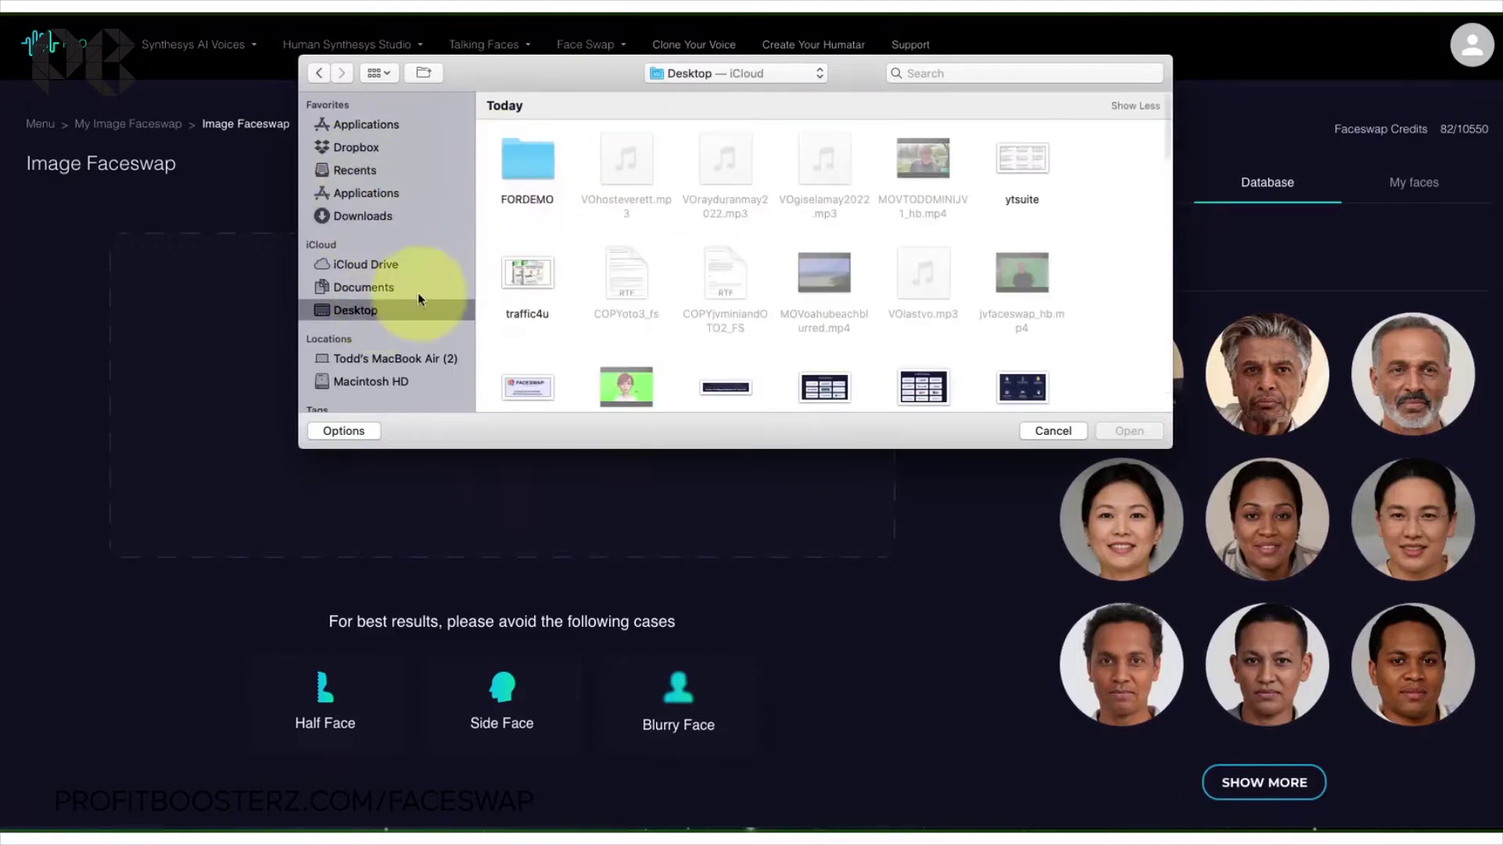
double_click(526, 168)
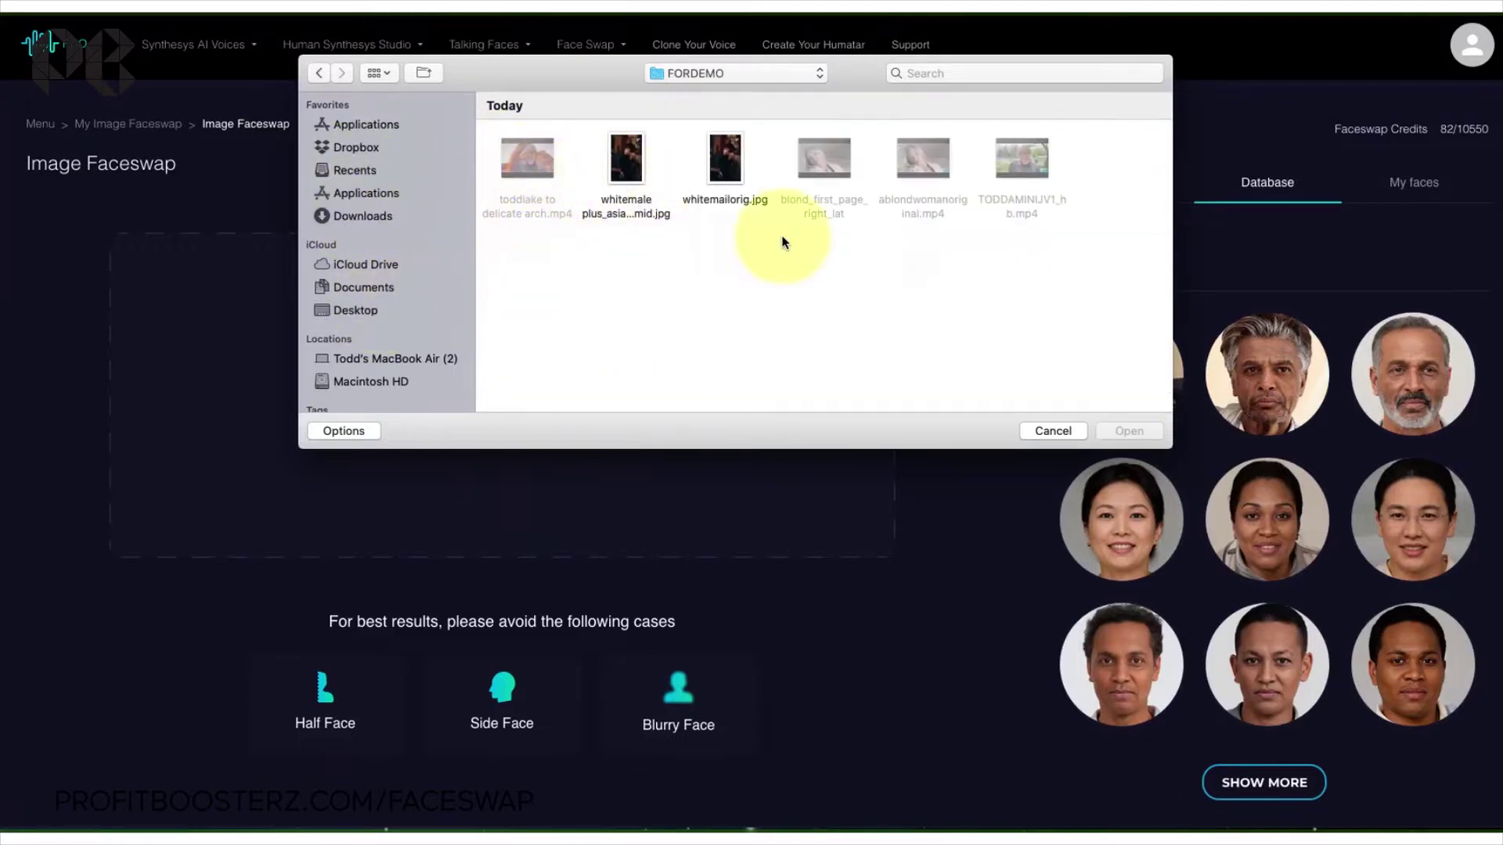
click(720, 180)
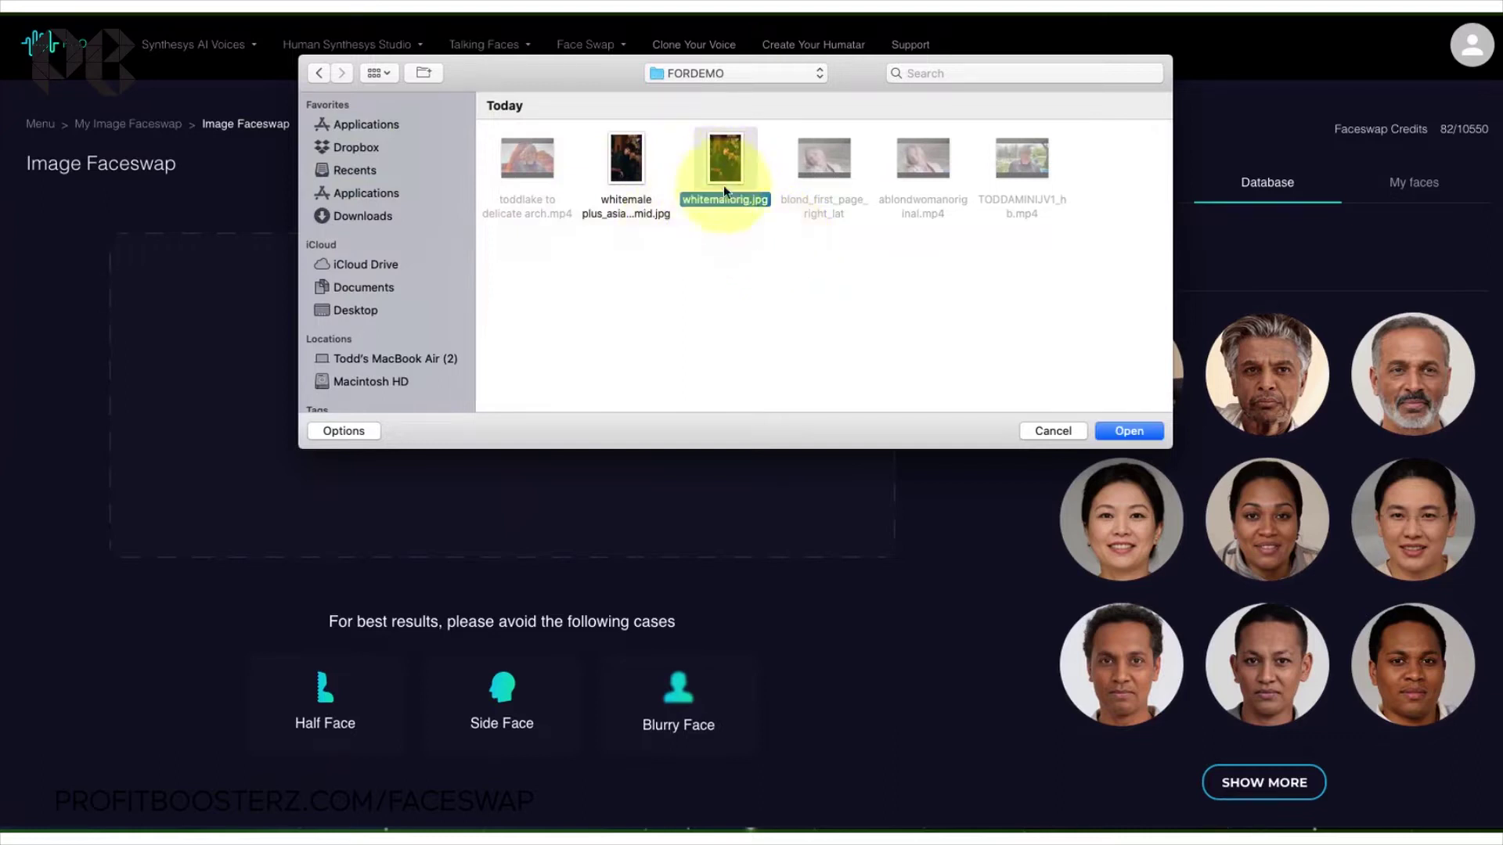
click(1127, 430)
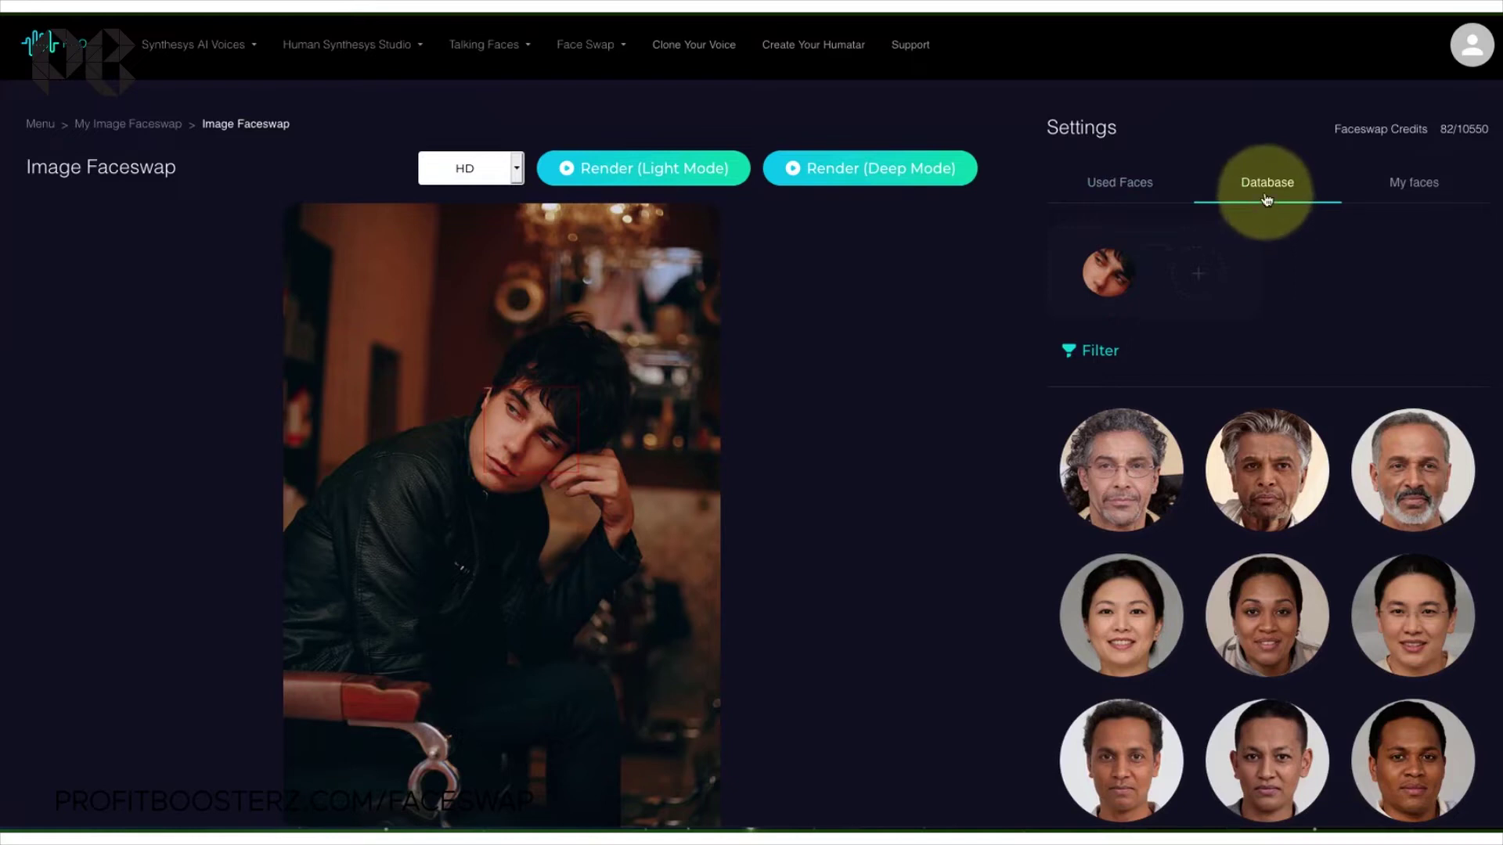
- Filter the face database to Gender Male, Age Adult, Region Asian
click(1102, 354)
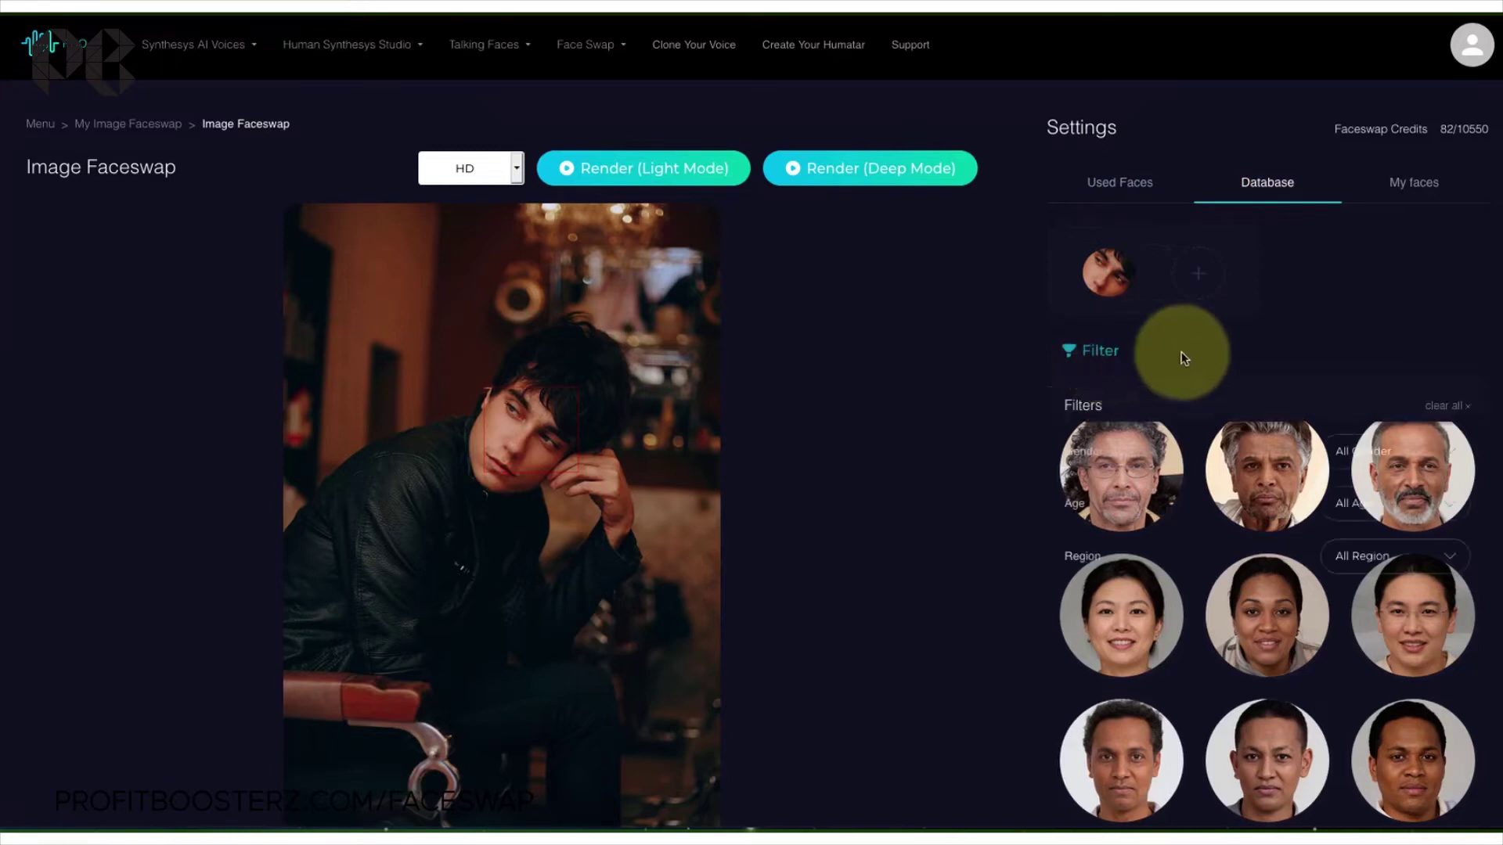
scroll(1288, 355, down, 3)
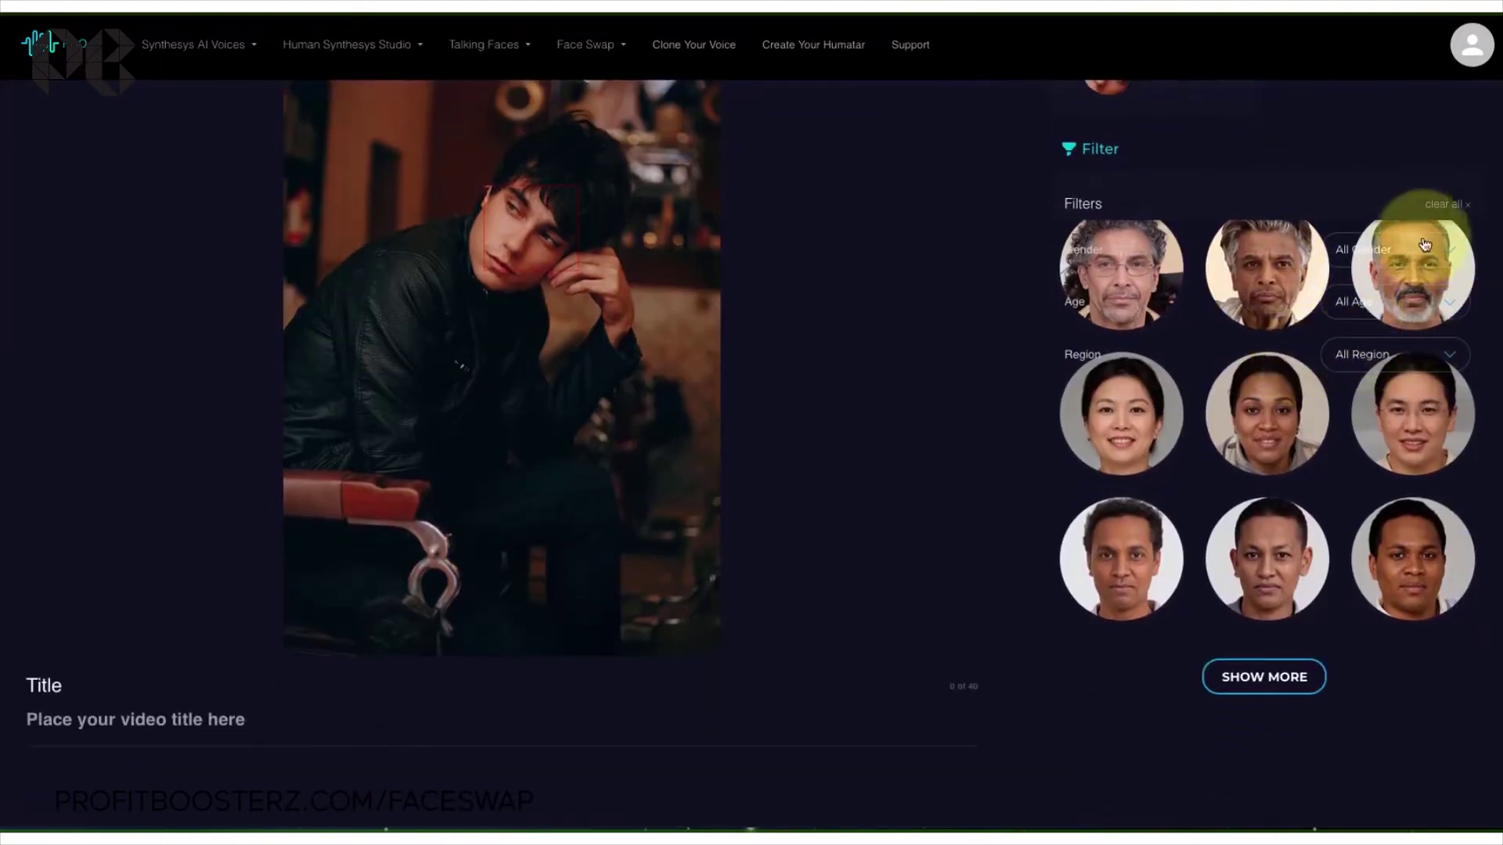
click(1447, 251)
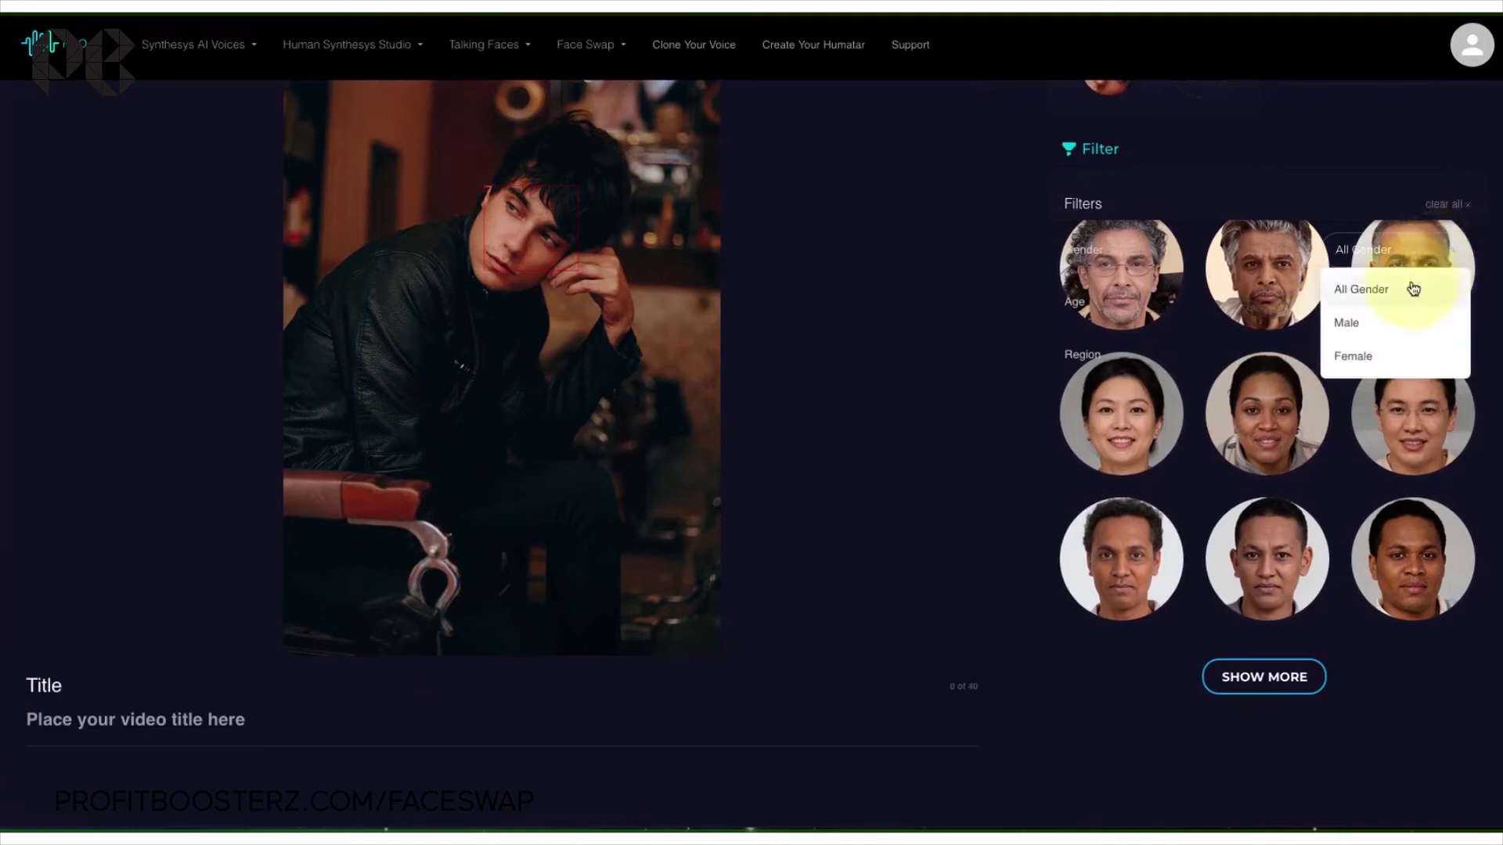
click(1347, 334)
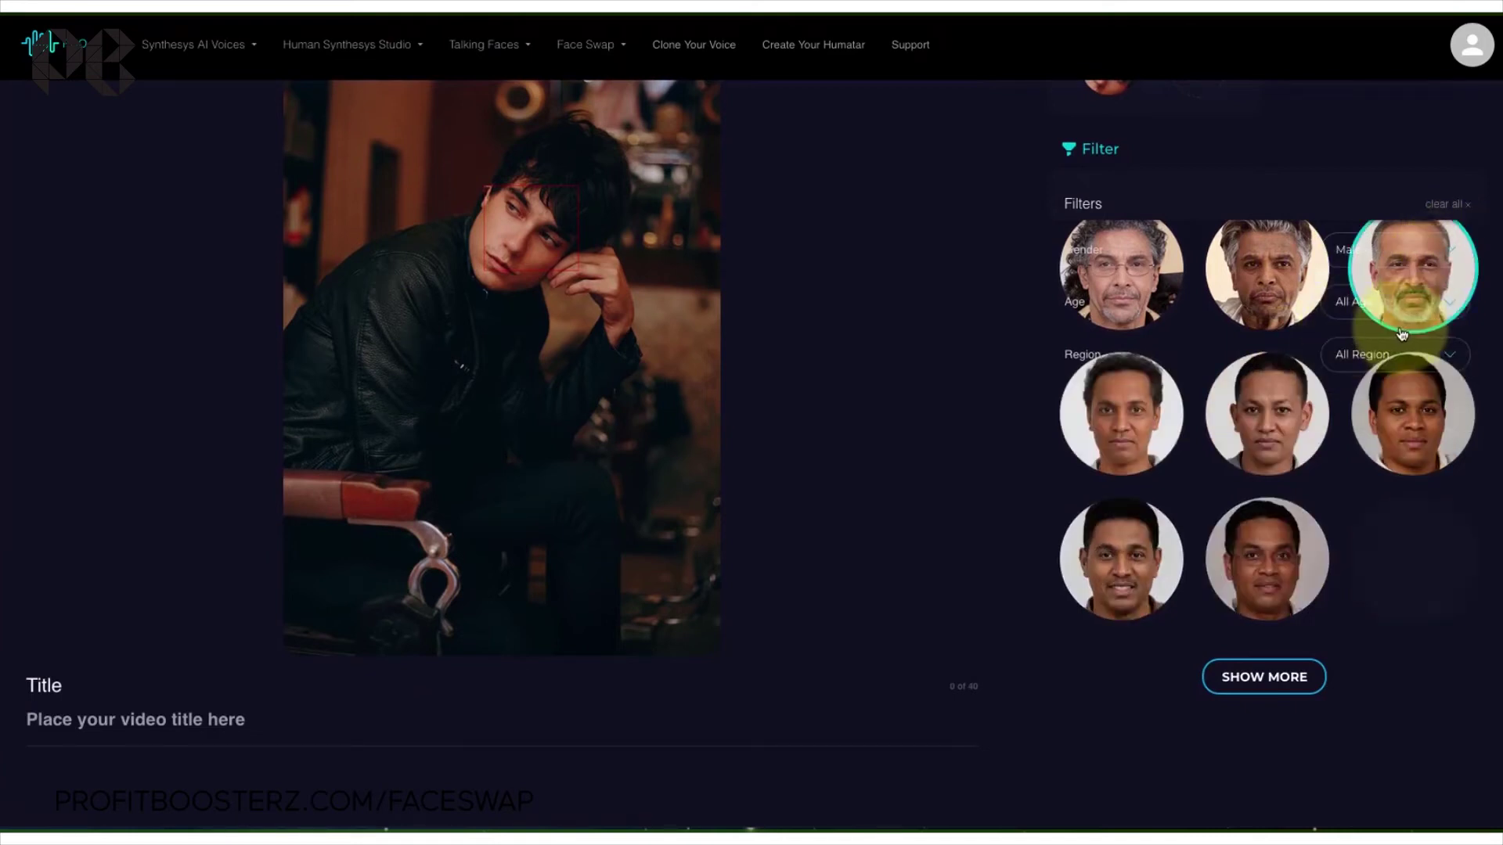
click(1457, 310)
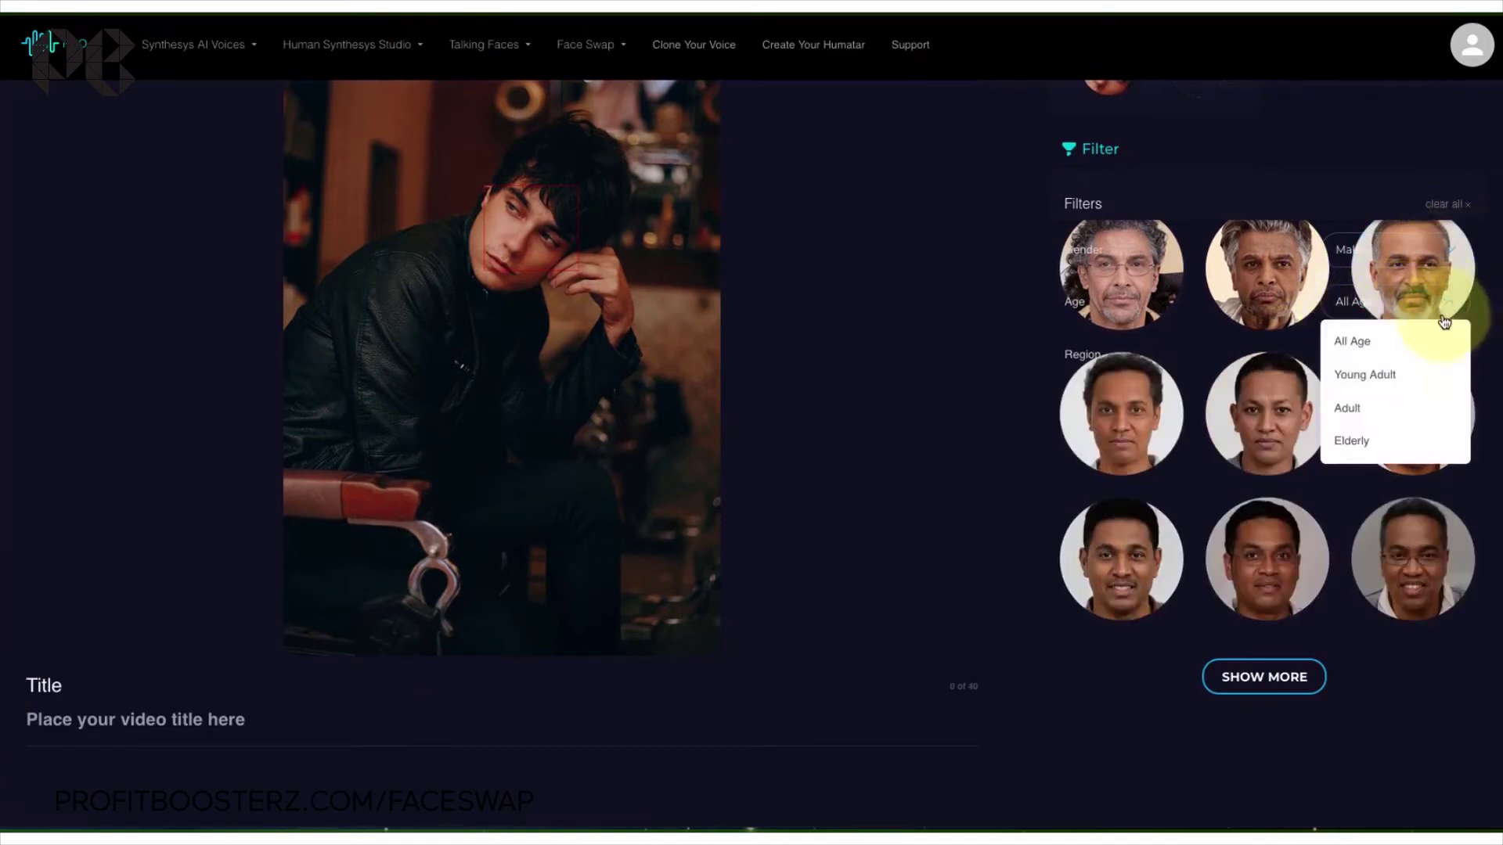
click(1362, 408)
click(1439, 371)
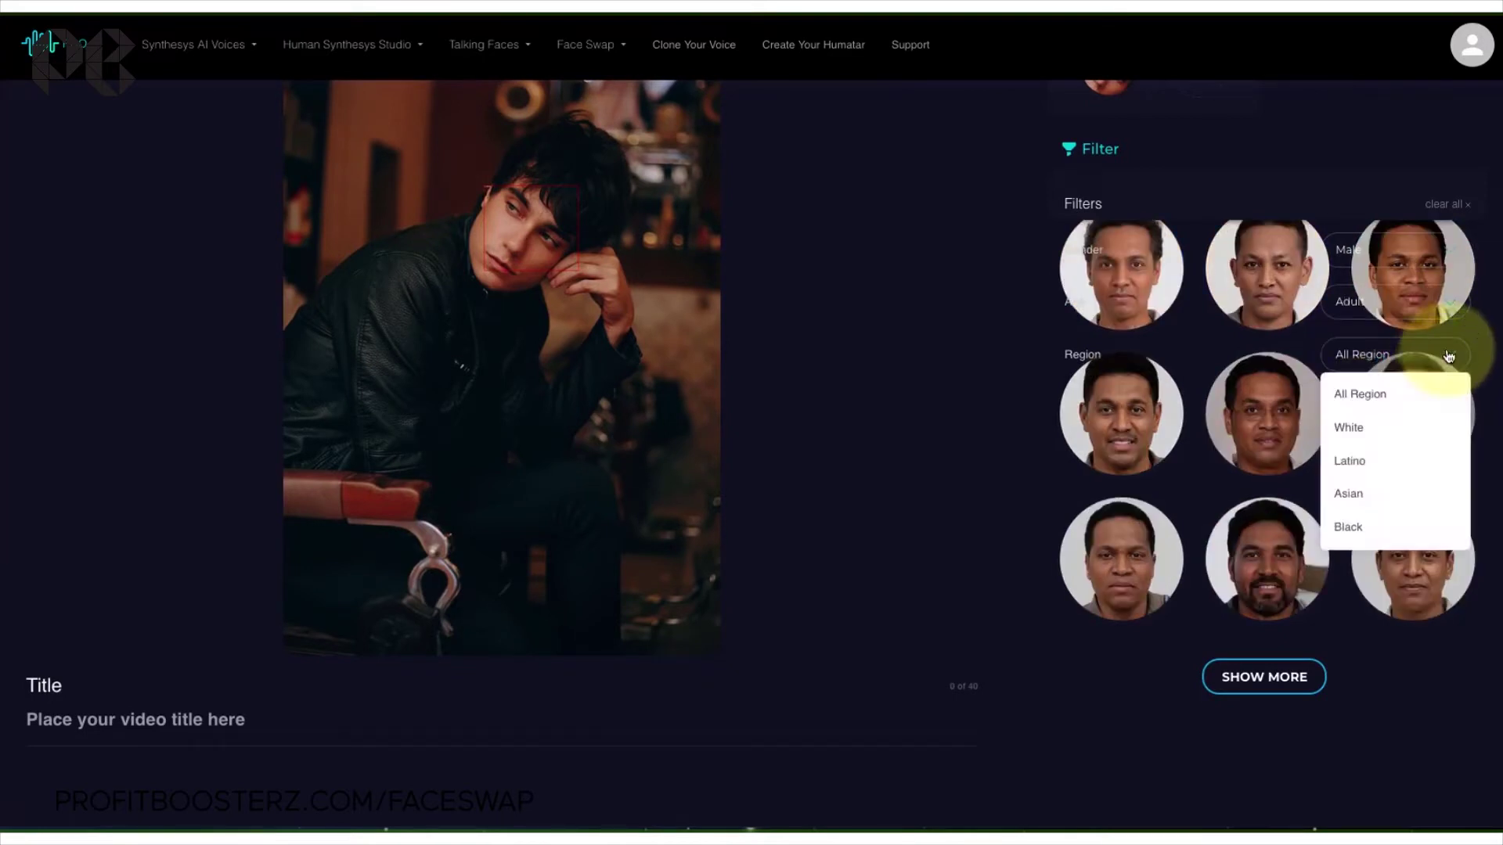
click(1361, 494)
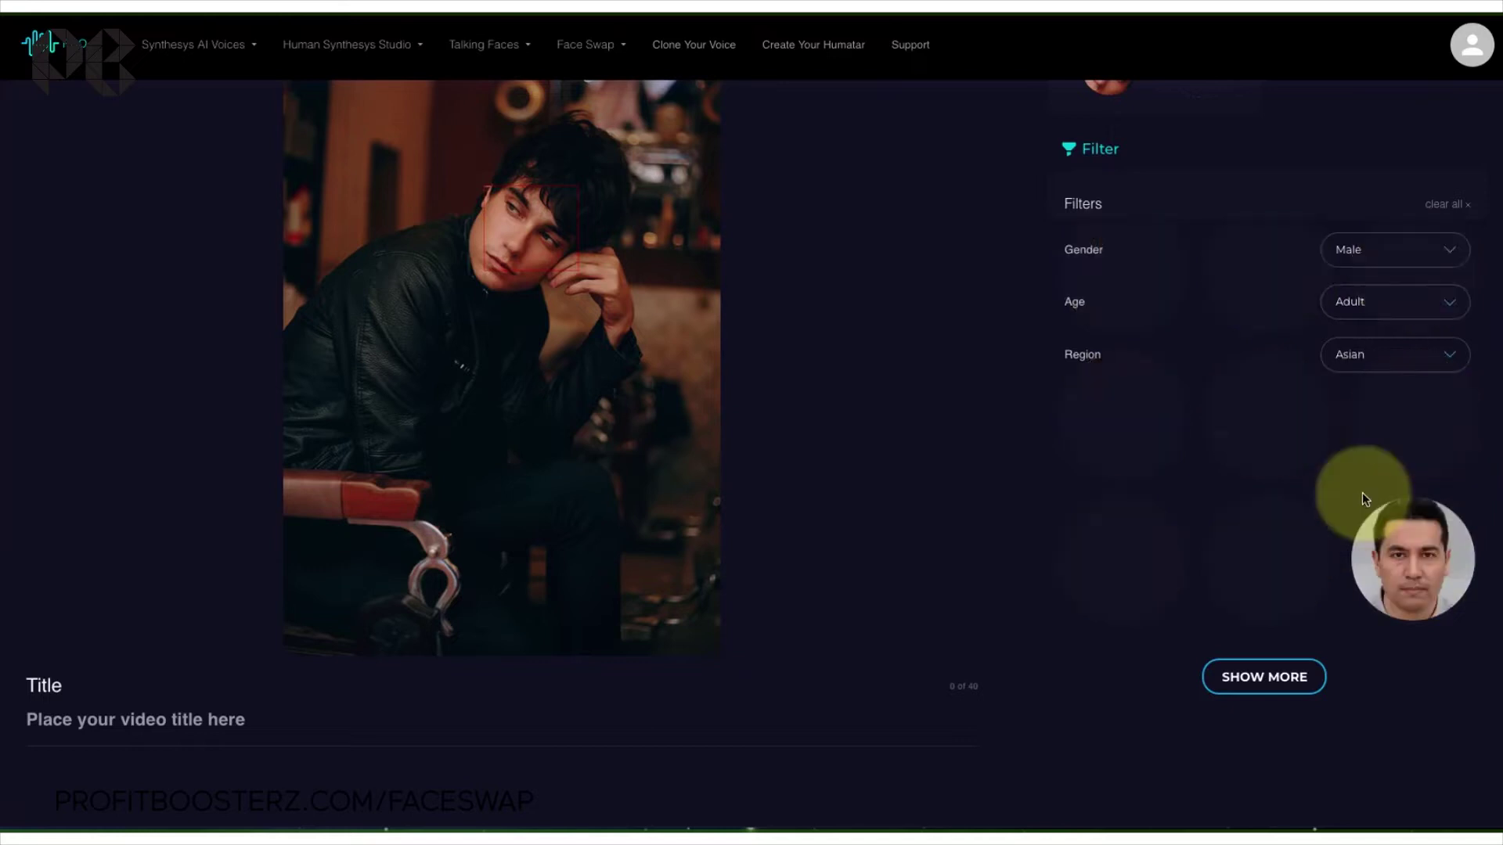
- Load three more sets of faces and pair one Asian man's face with the detected face
click(1263, 690)
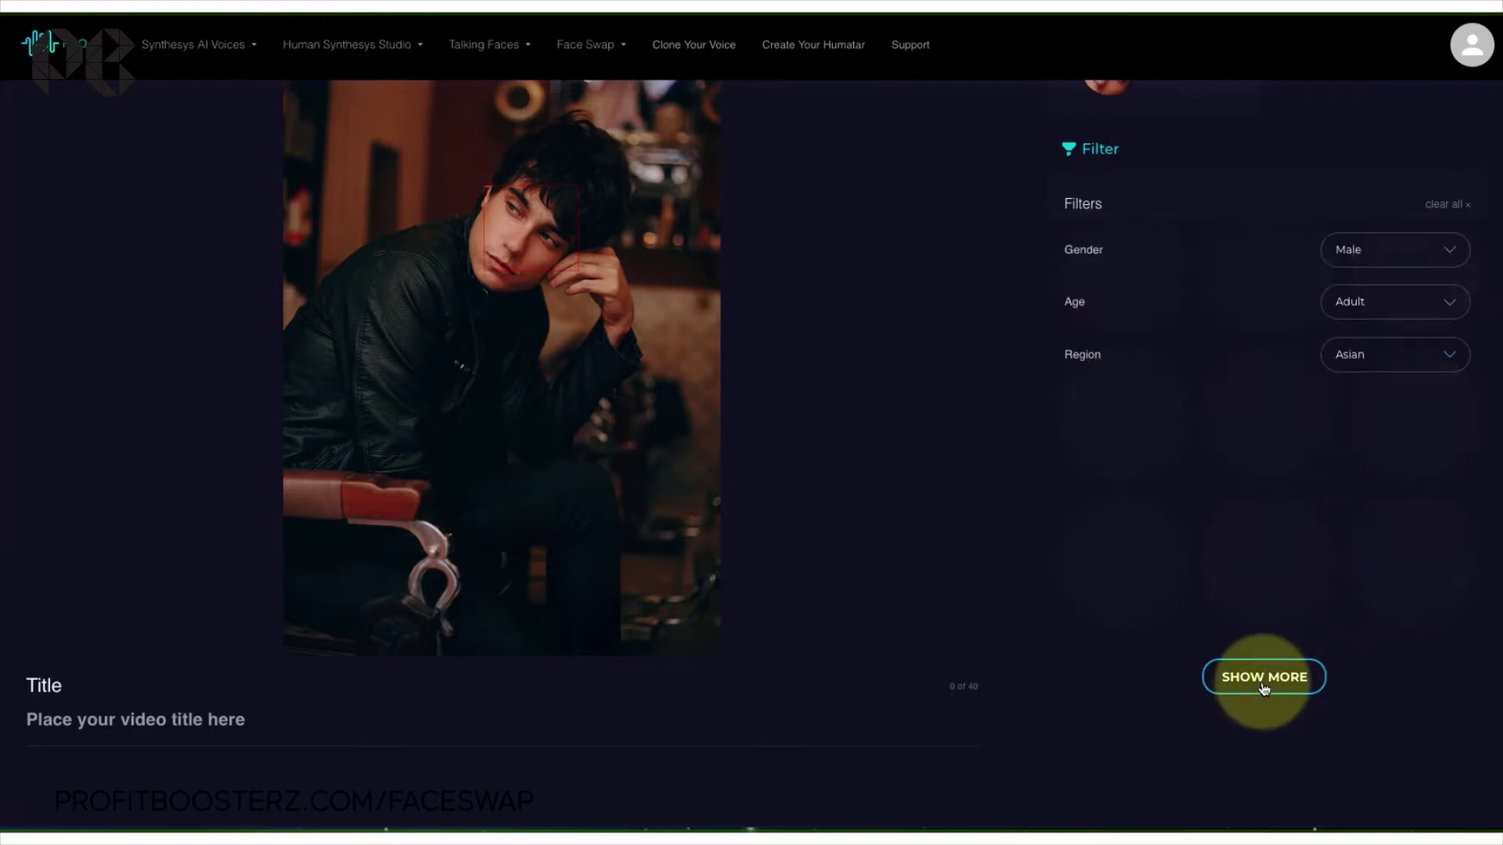
click(1264, 691)
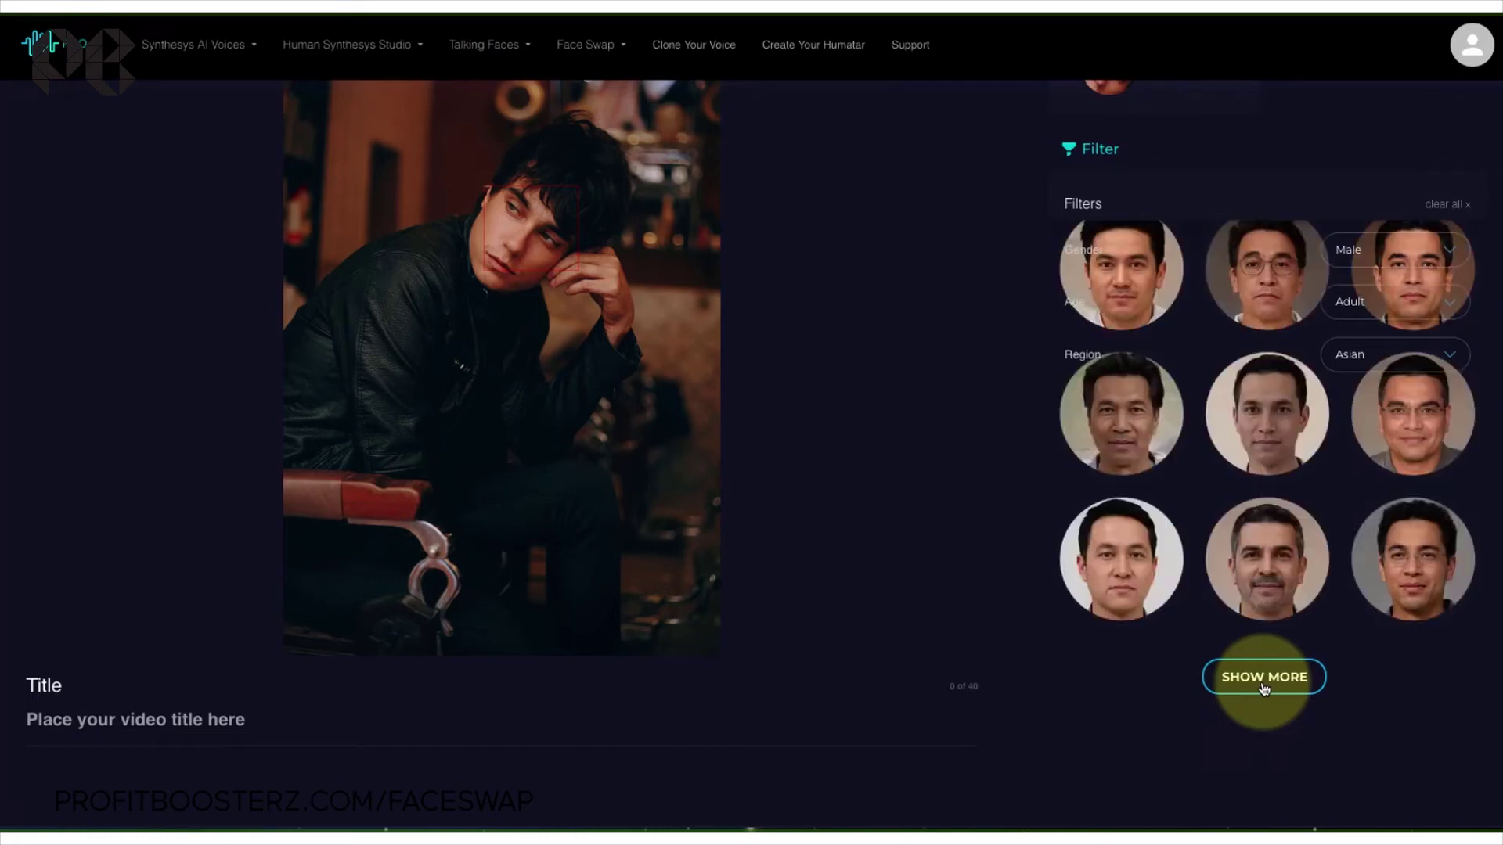
click(1263, 689)
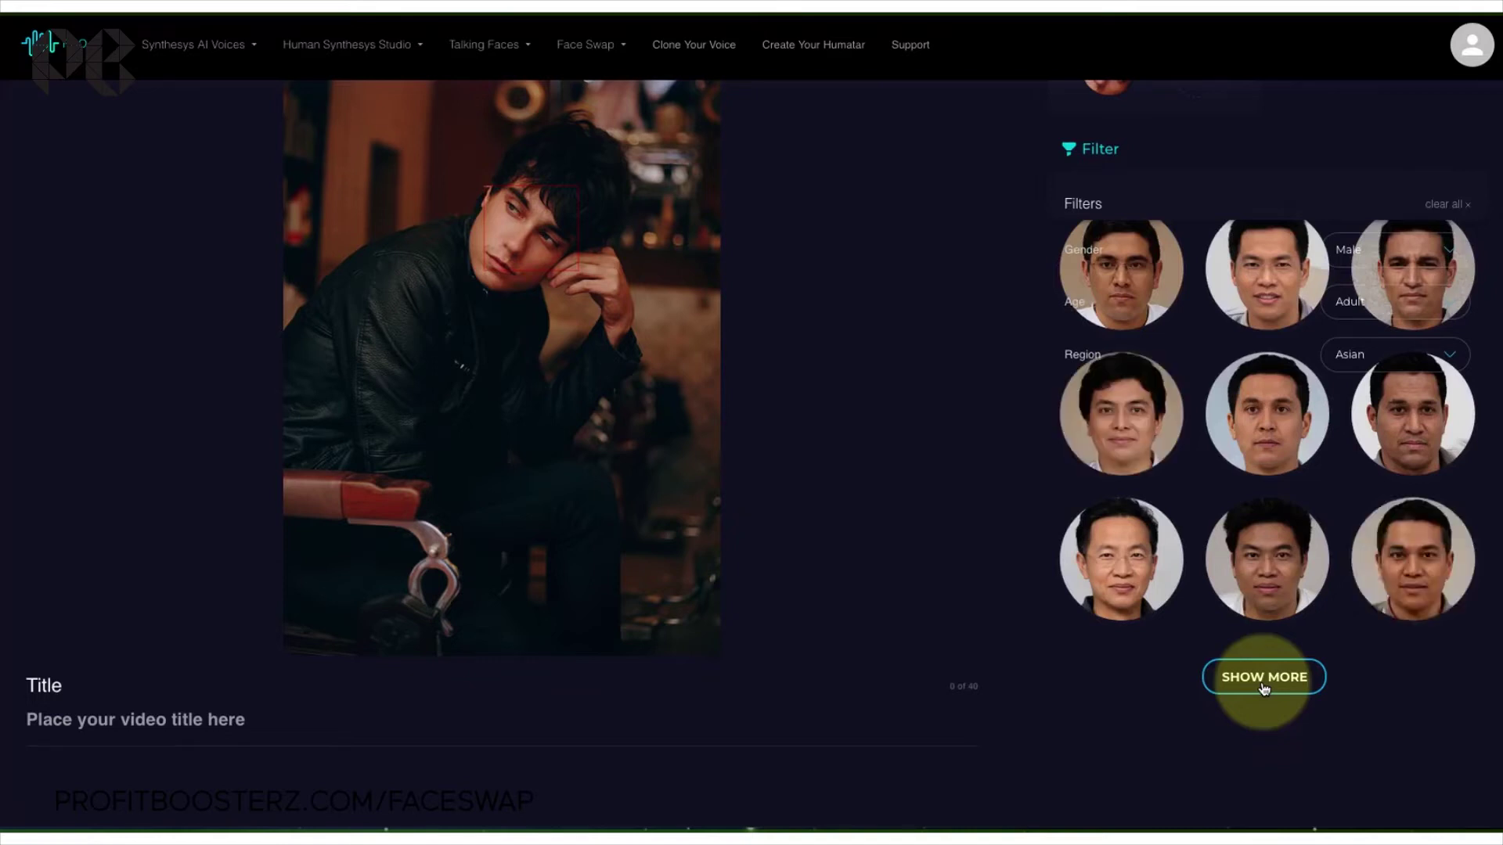
click(1254, 578)
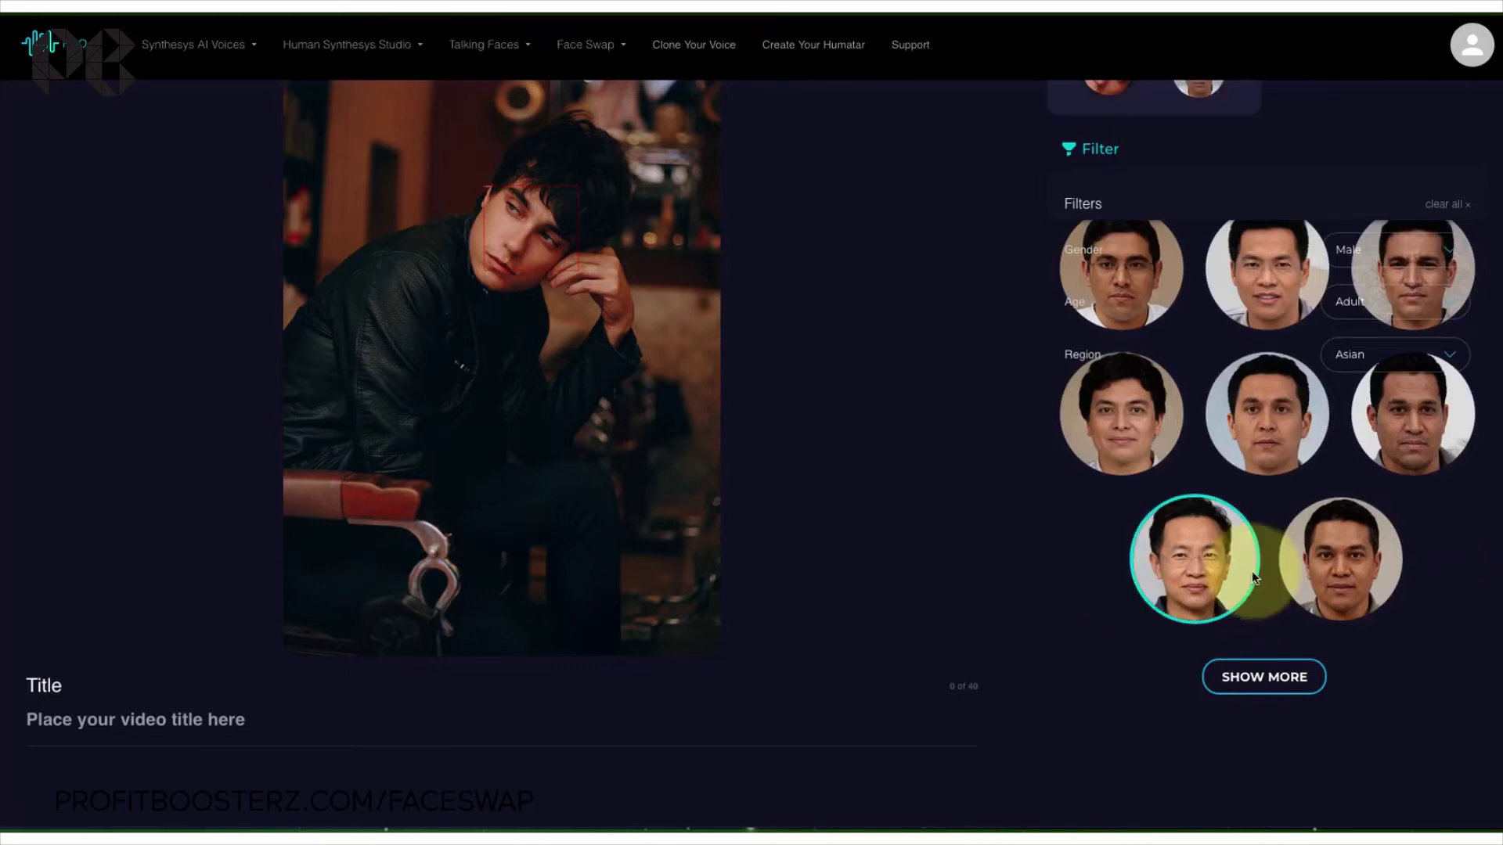
scroll(1258, 618, up, 3)
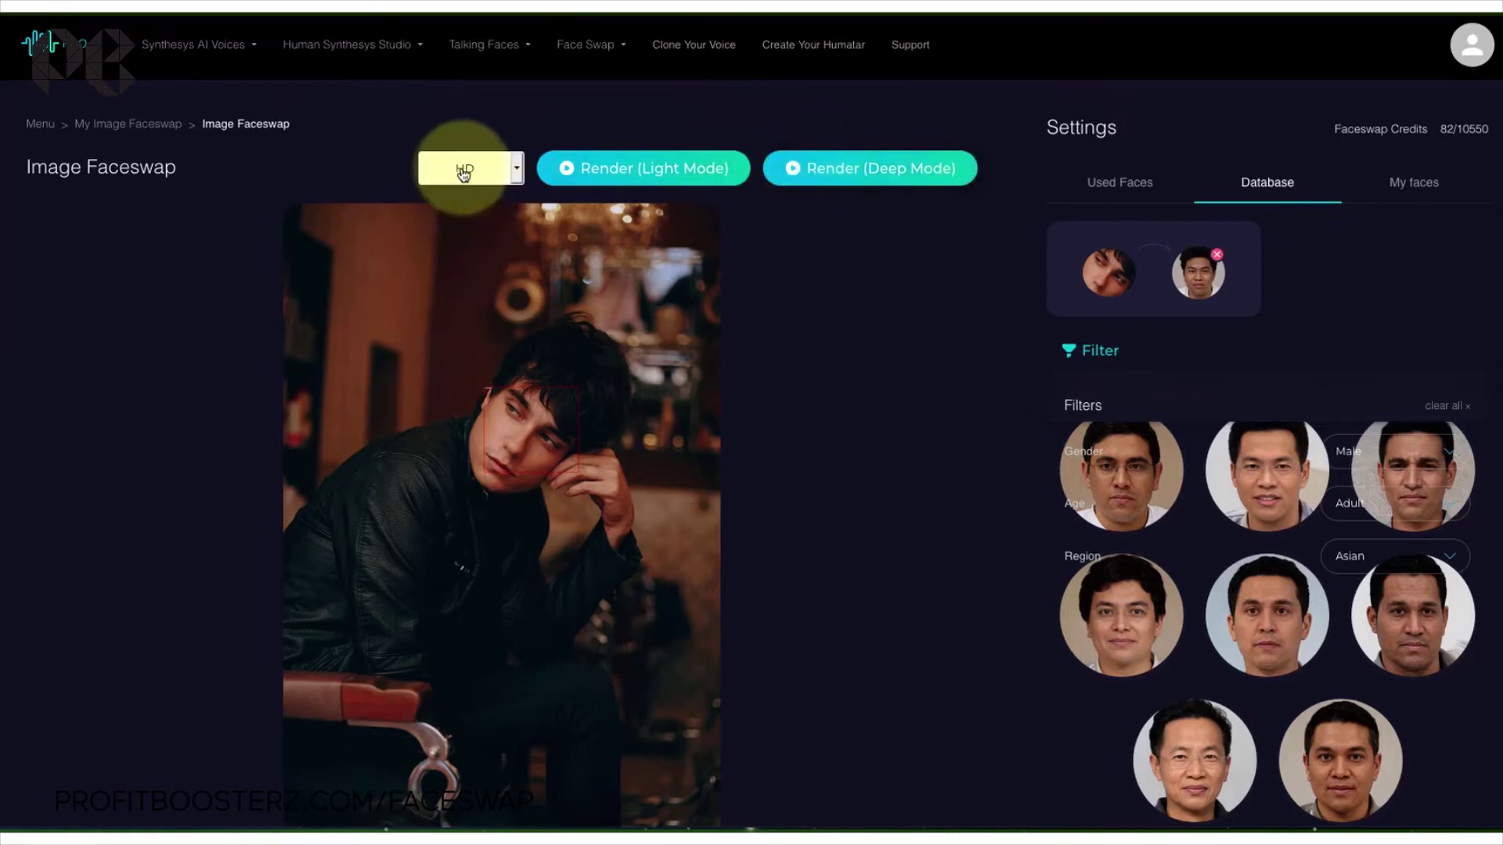
- Set quality to Super HD and title the swap 'Original White Male Black Jacket with Asian Male Page 4 bottom'
click(485, 171)
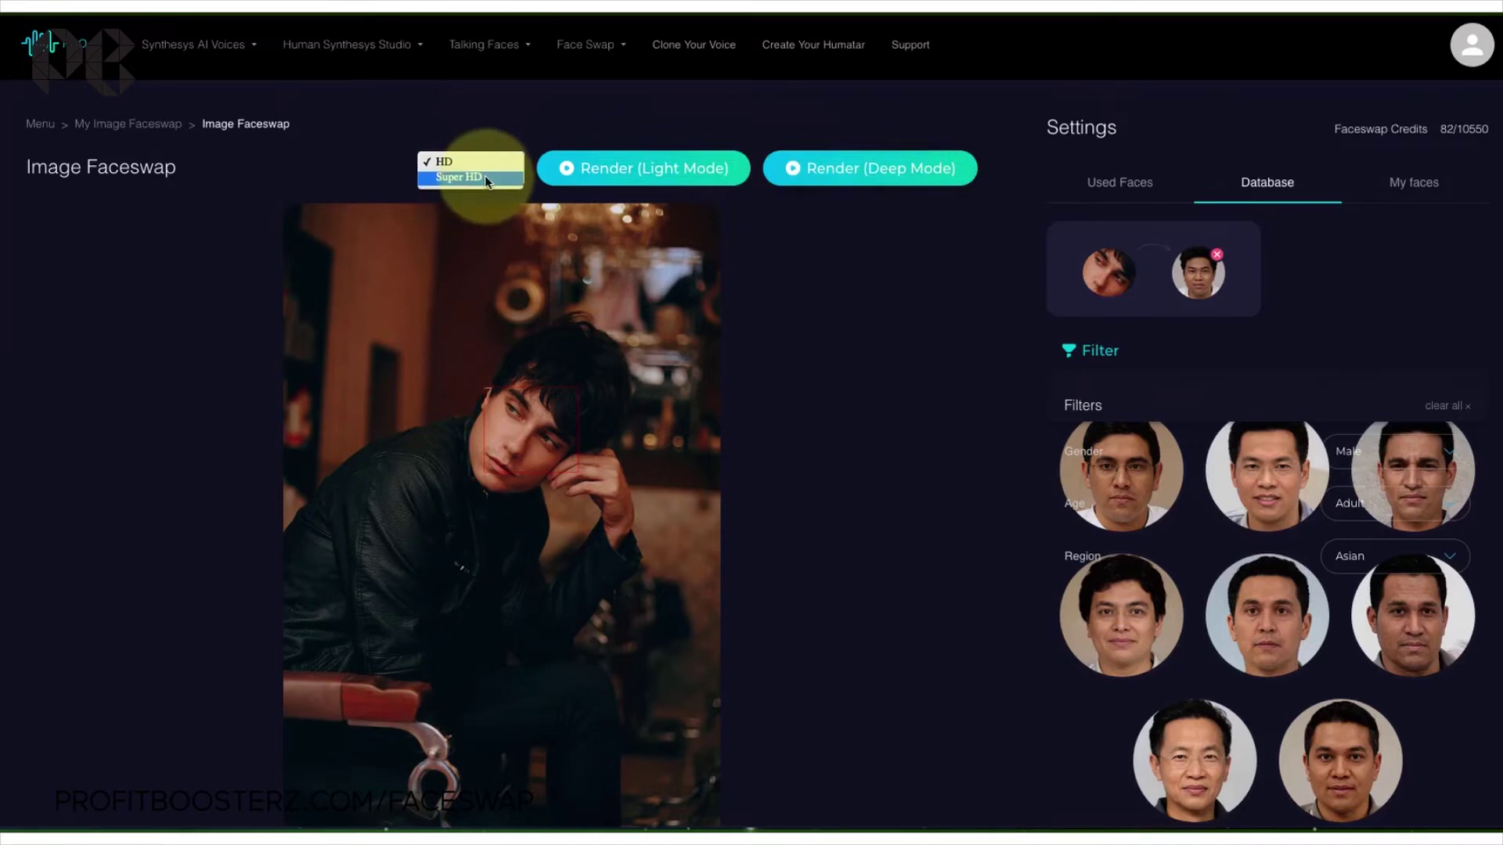
click(485, 176)
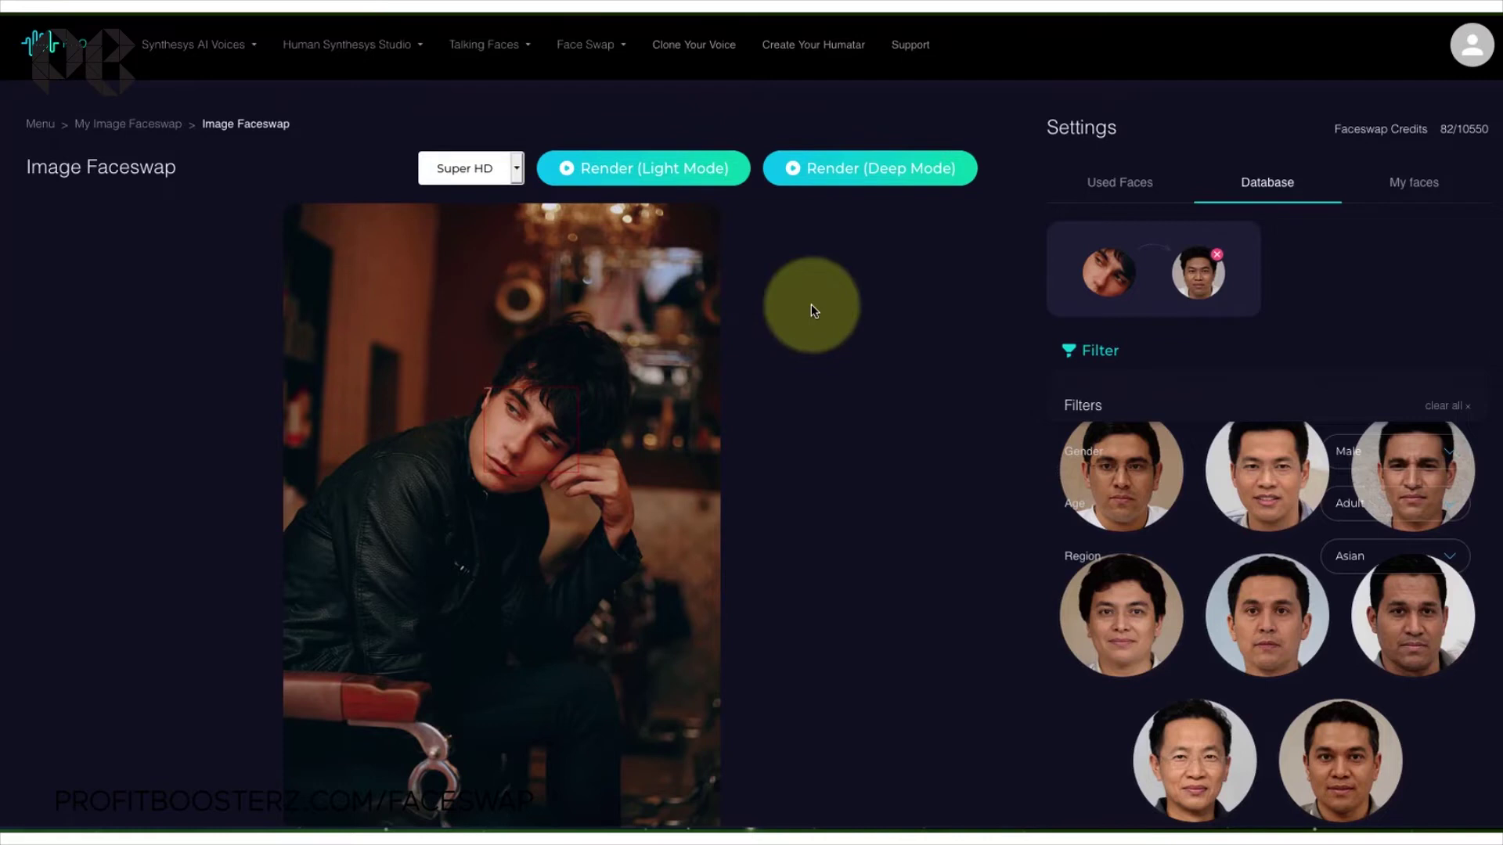
scroll(810, 310, down, 3)
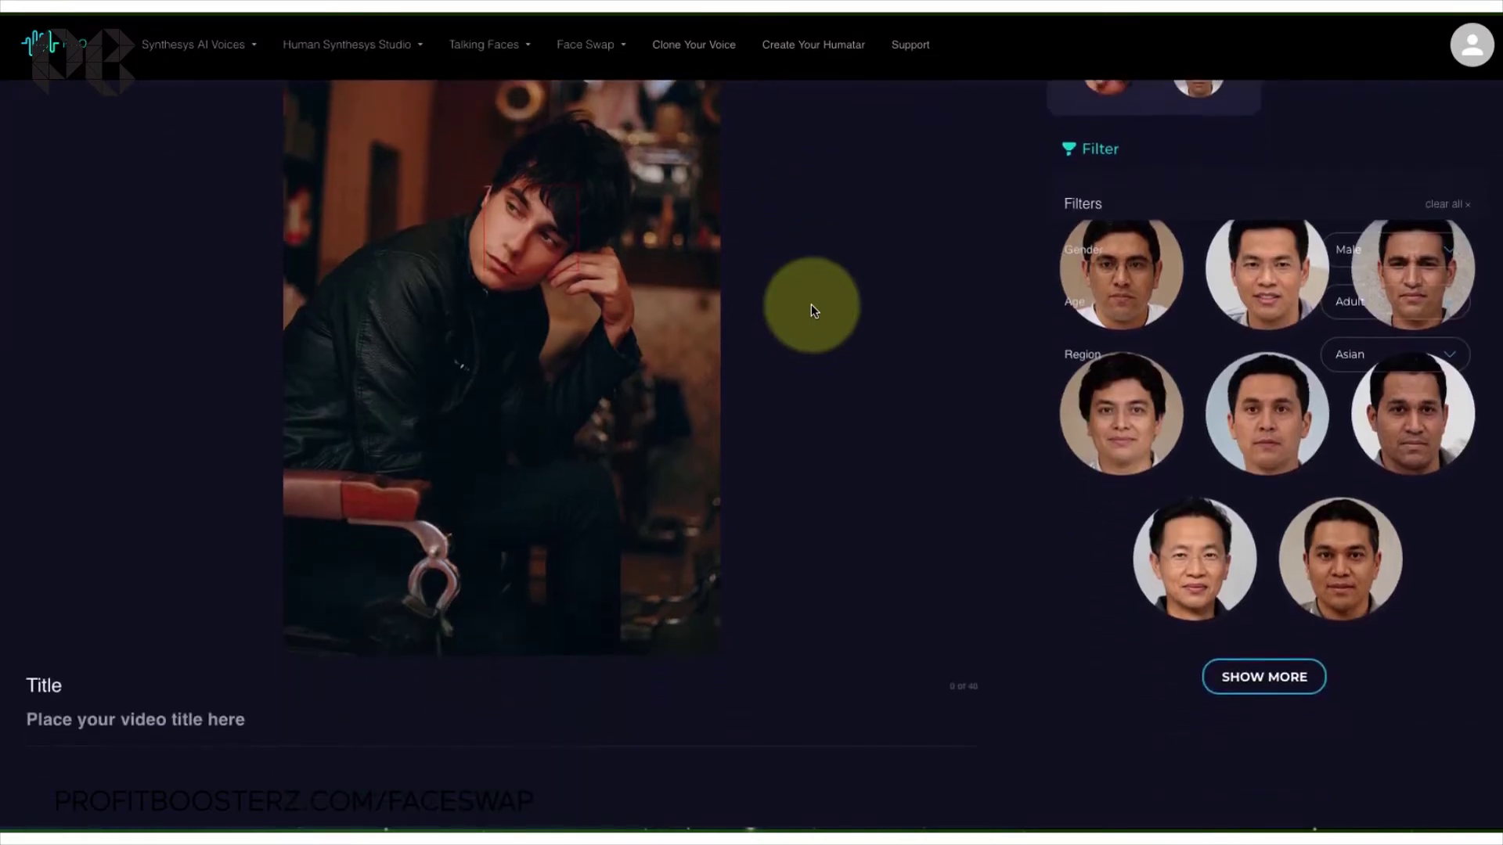
click(195, 720)
text(Original White Male)
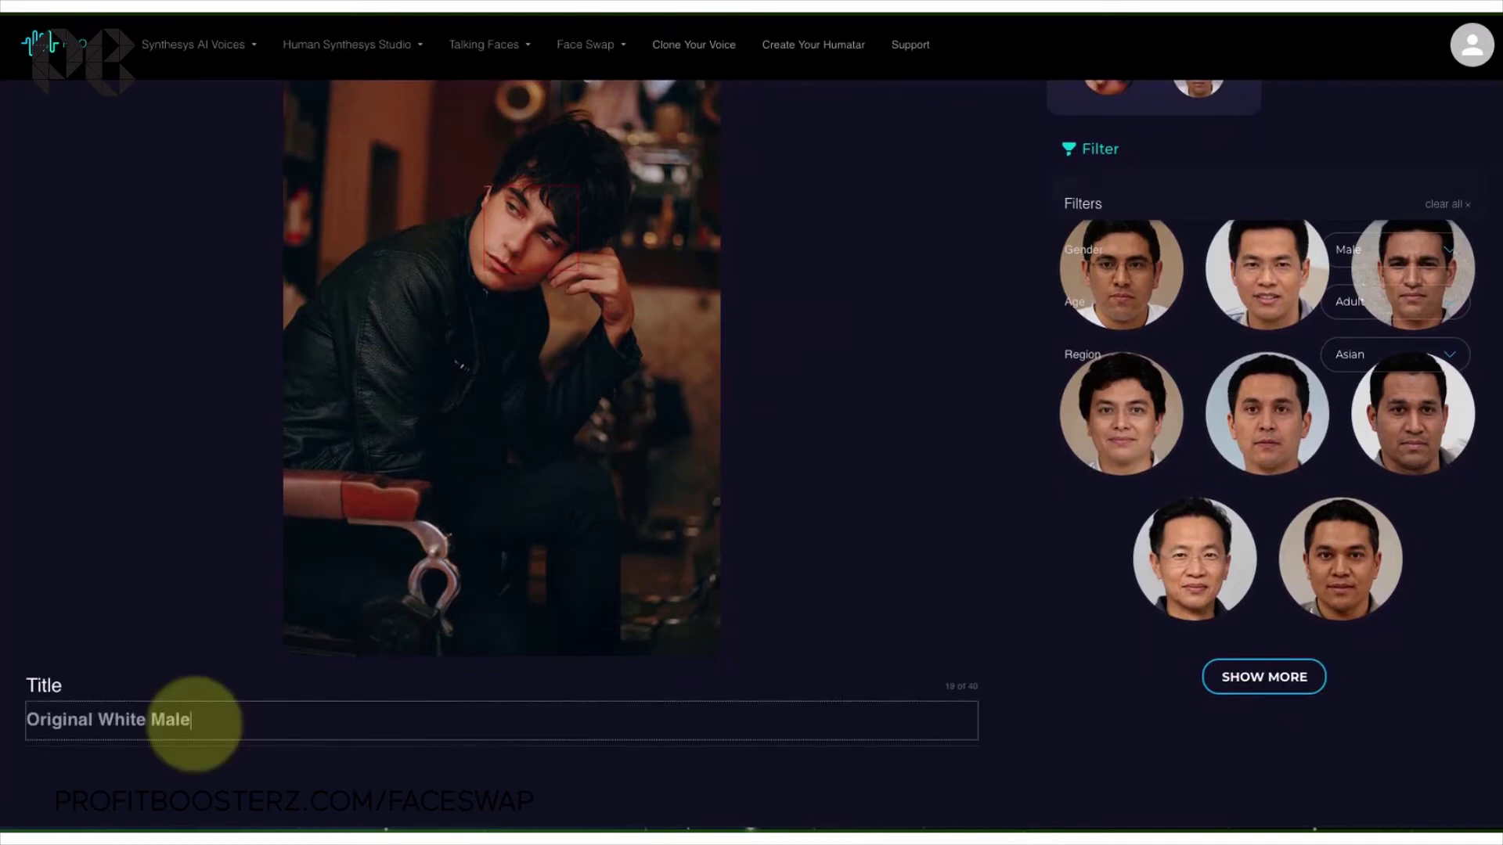
text( Black Jacket with )
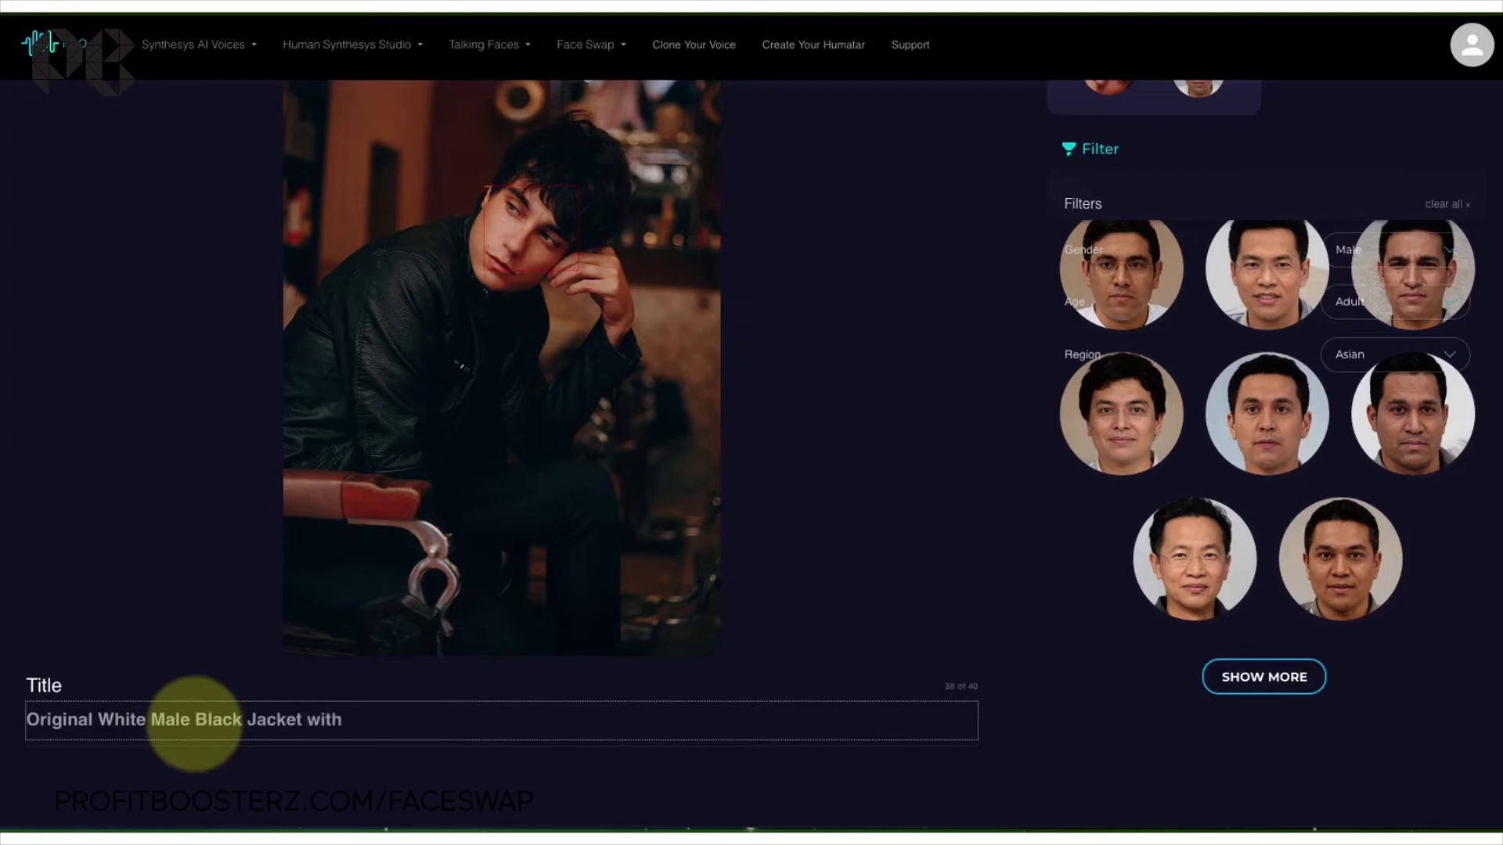
text(Asian Male Page 4 )
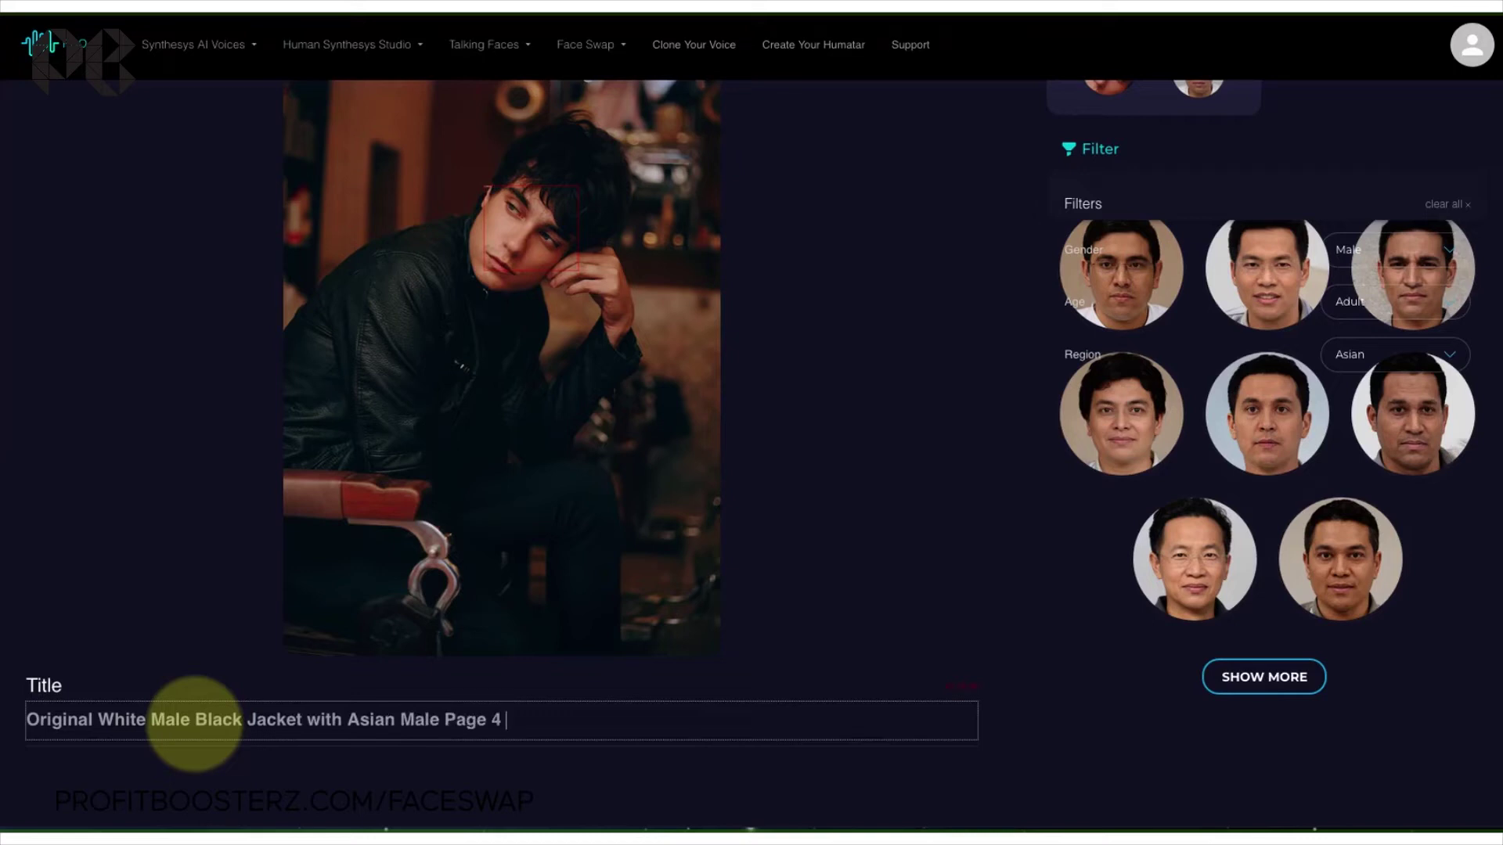
text(bottom)
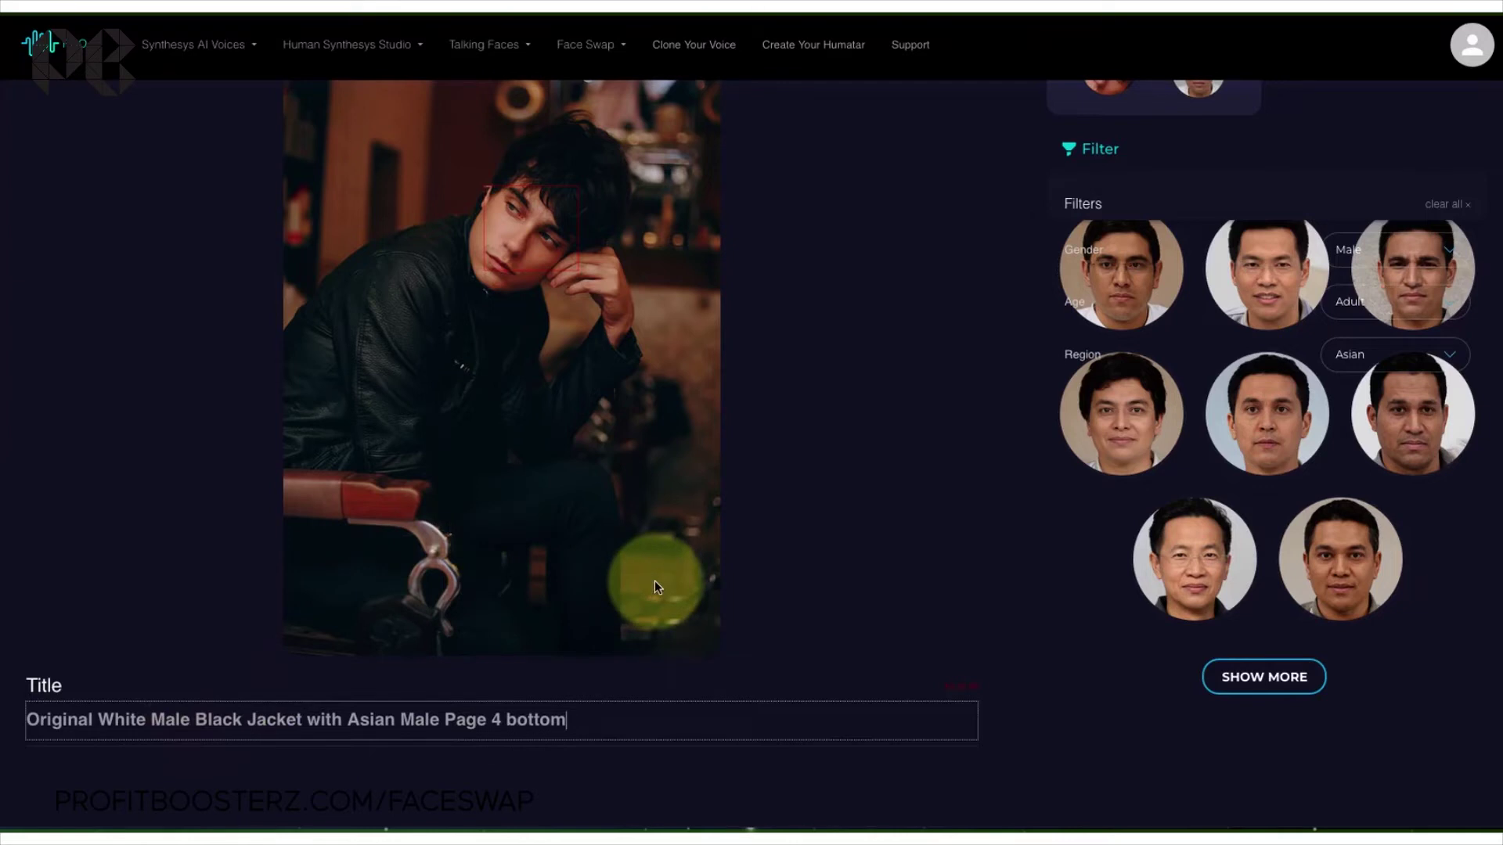
scroll(654, 580, up, 3)
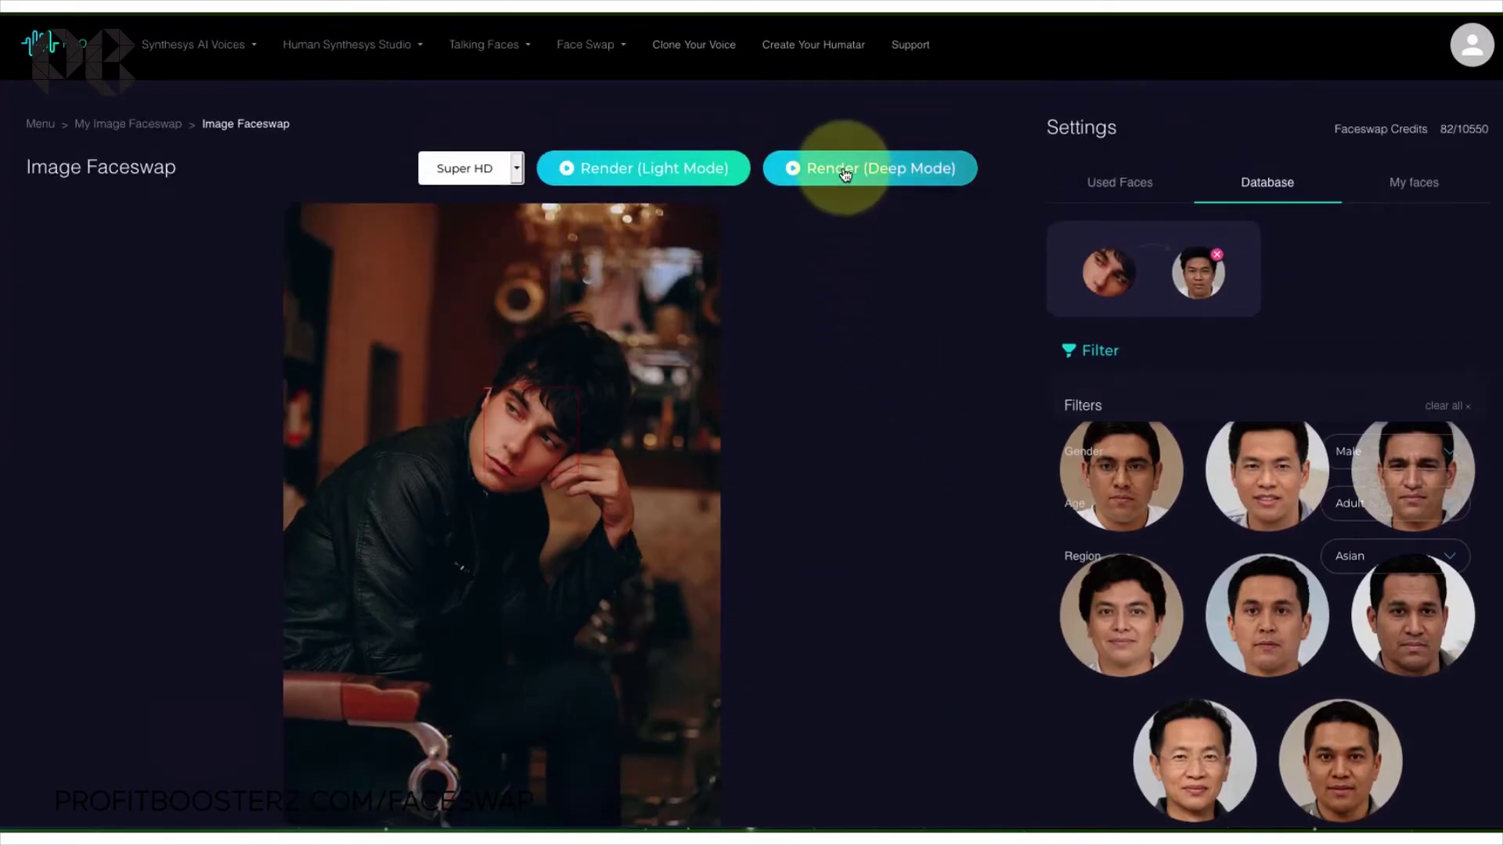
- Queue a light-mode render of the swap, accepting the 1-credit charge
click(653, 174)
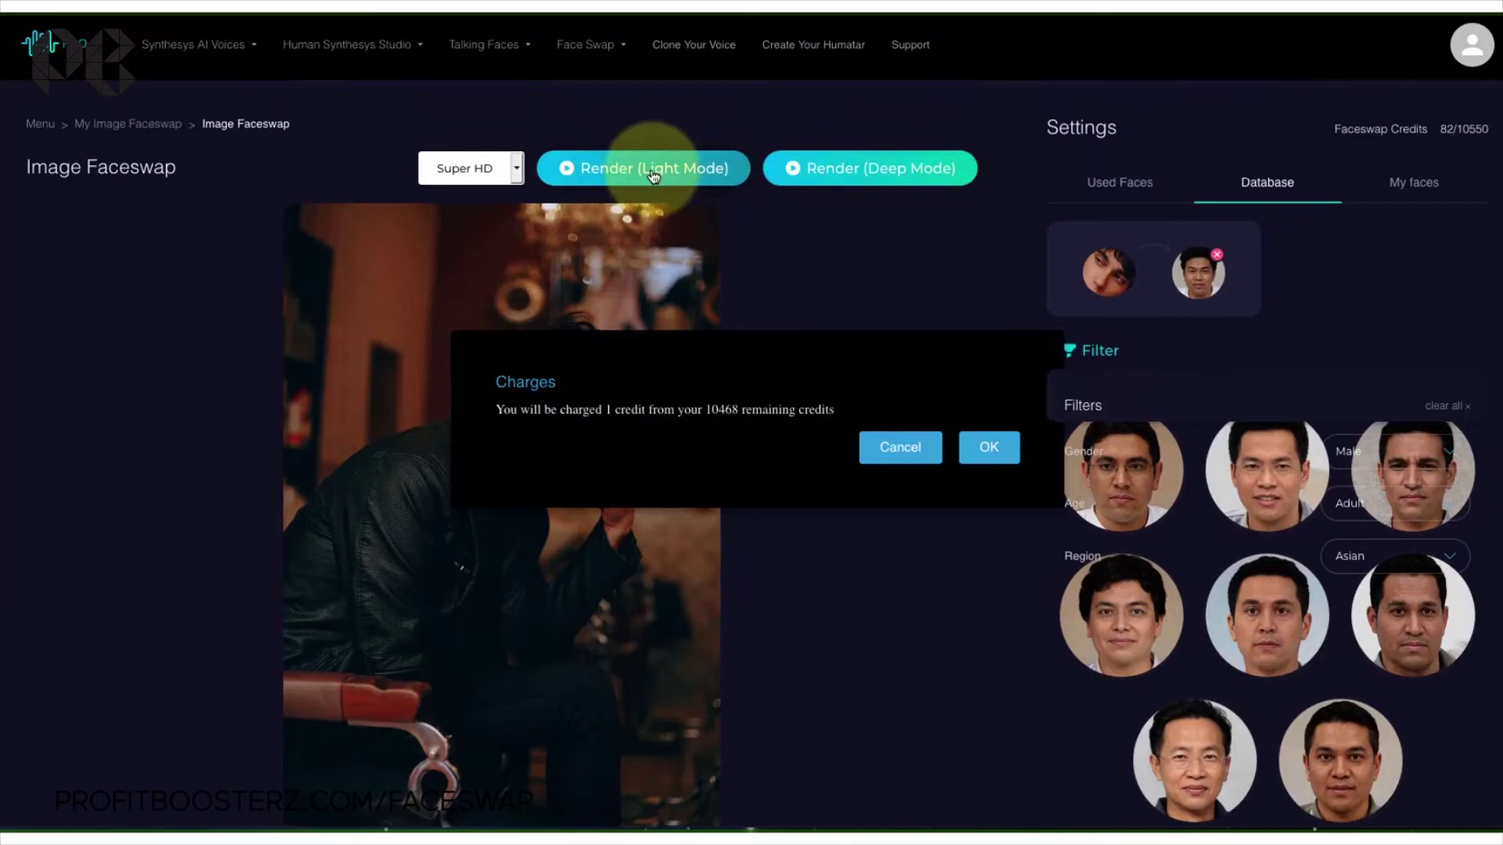
click(991, 450)
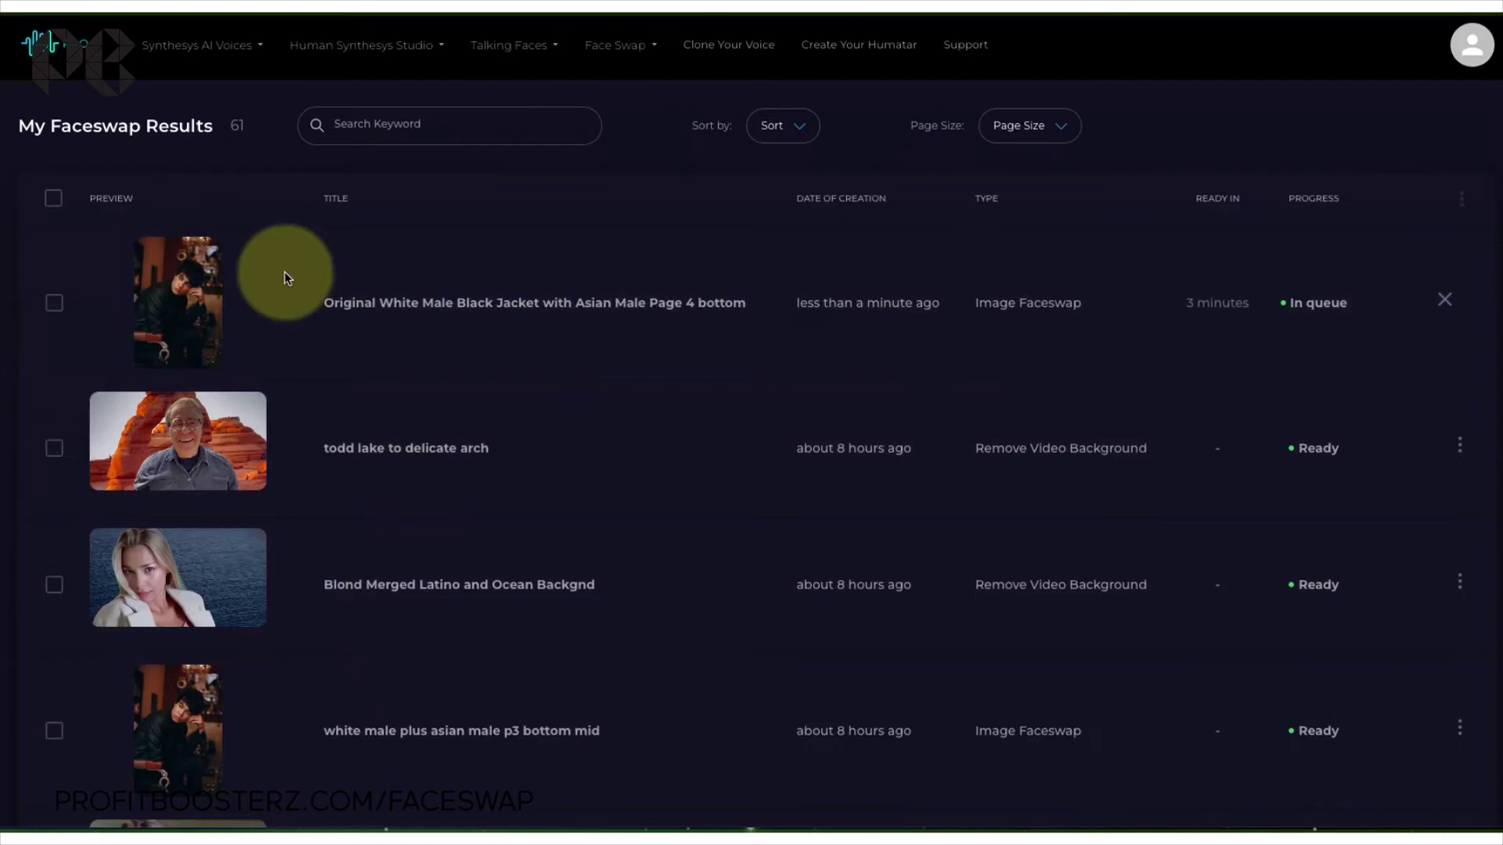
scroll(201, 305, down, 1)
scroll(202, 312, down, 2)
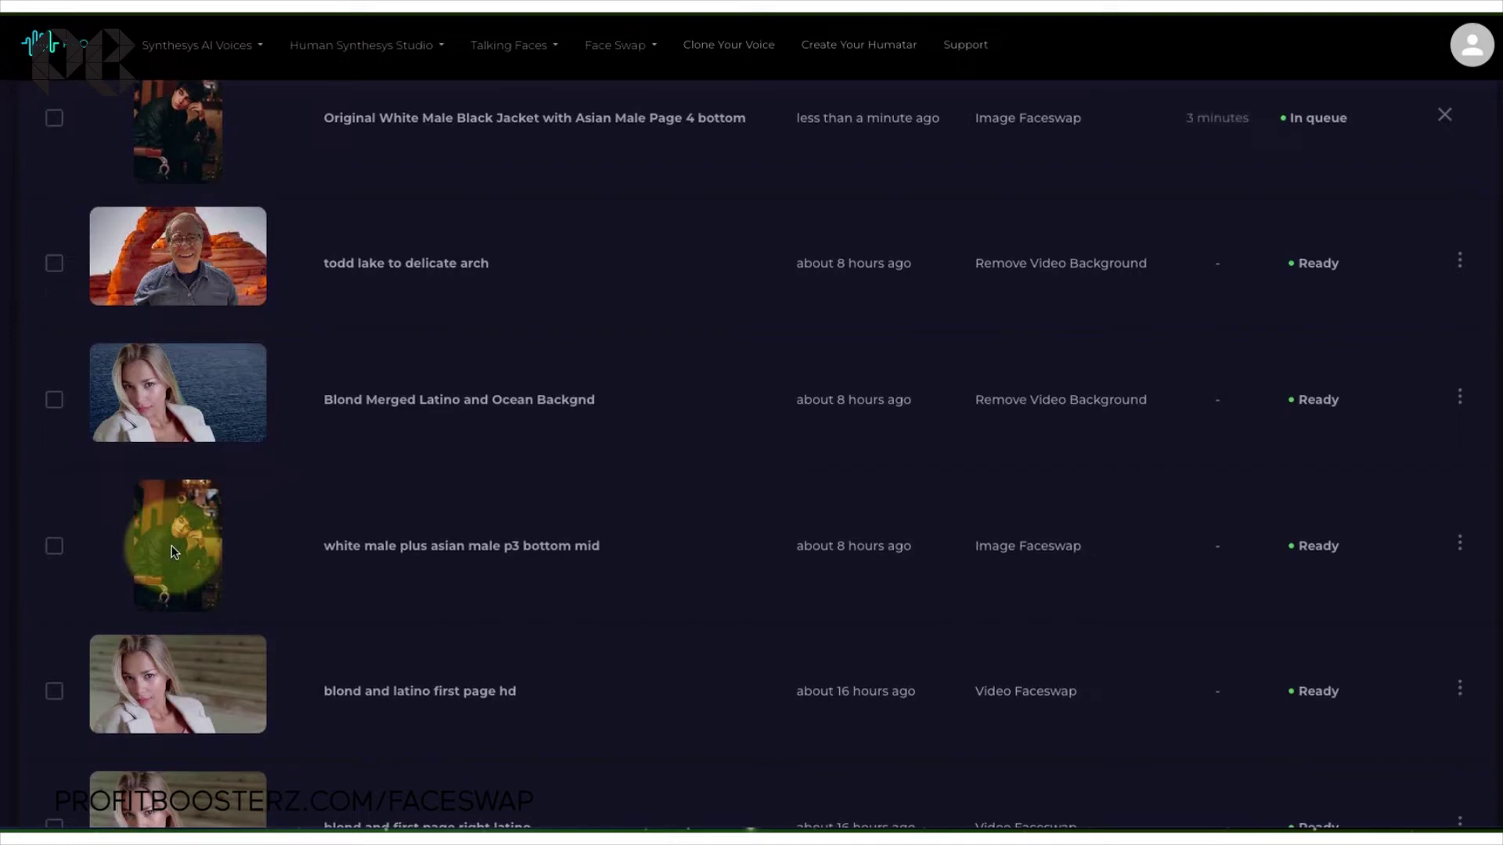
- Download the earlier Asian-face swap result and open it with Preview
click(1460, 543)
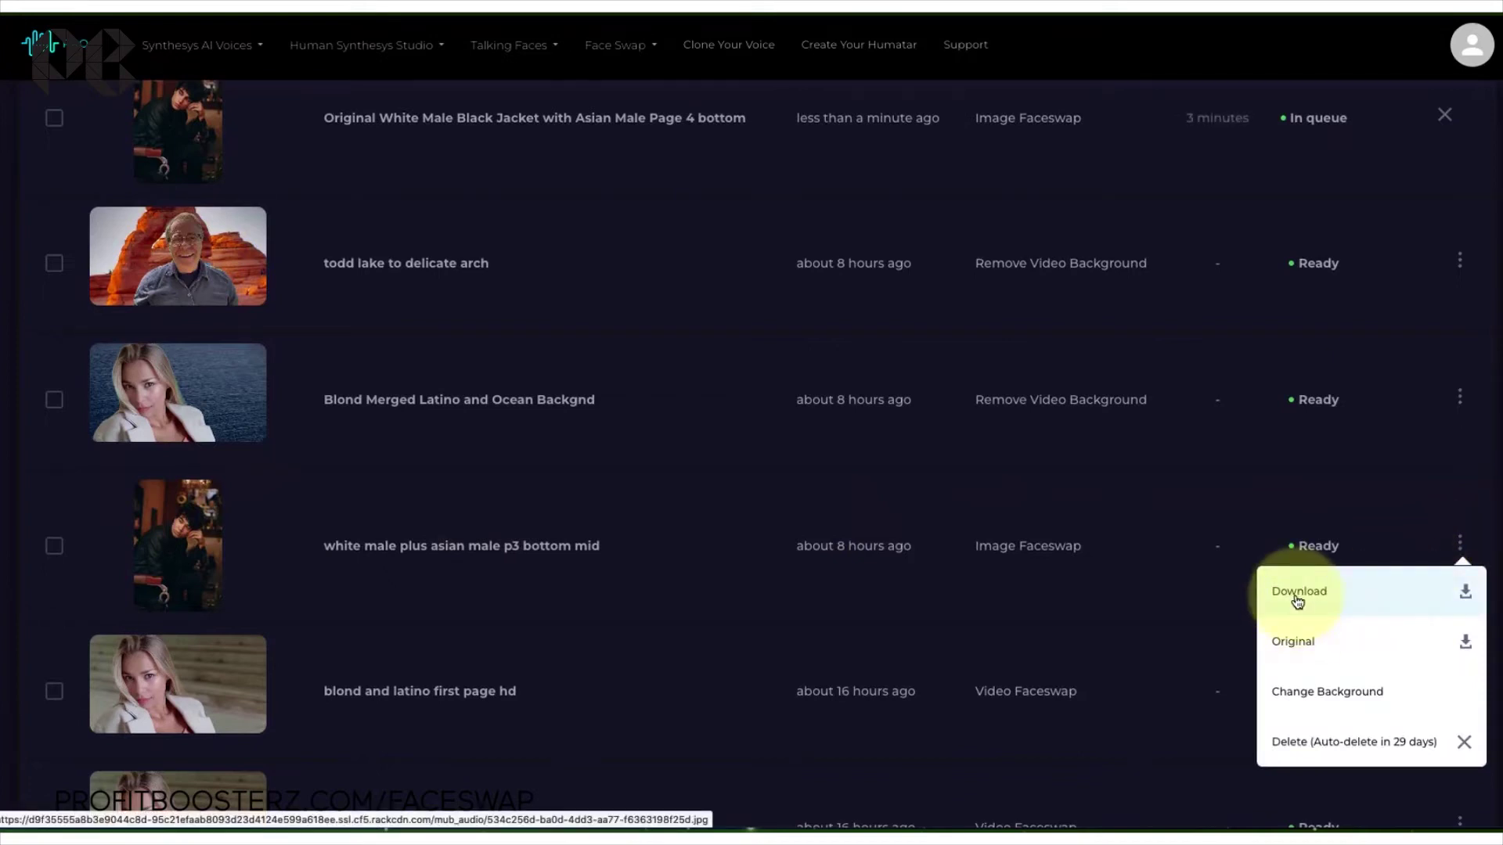
click(1466, 595)
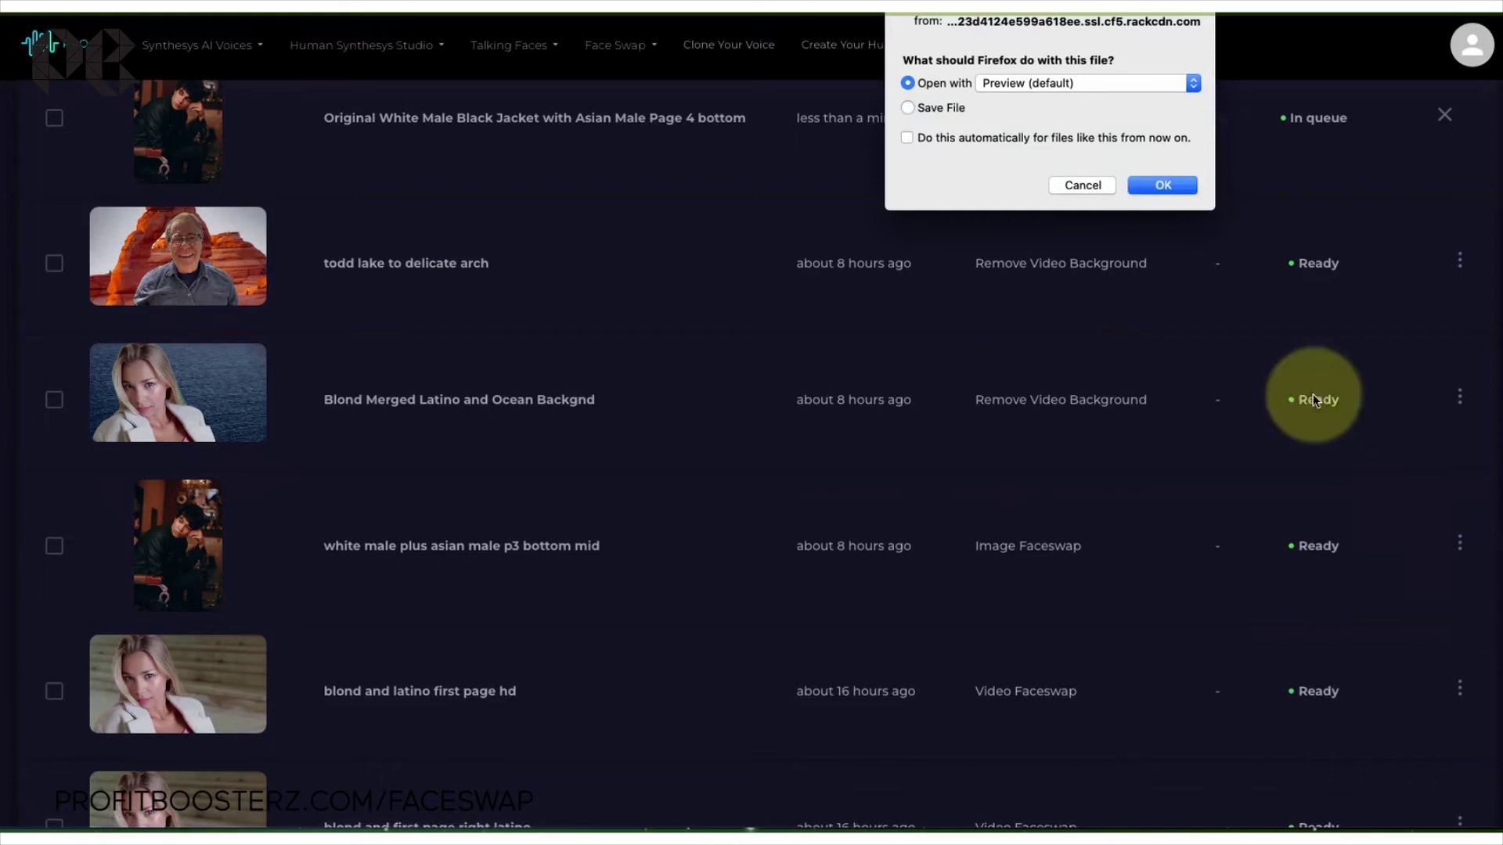
click(908, 107)
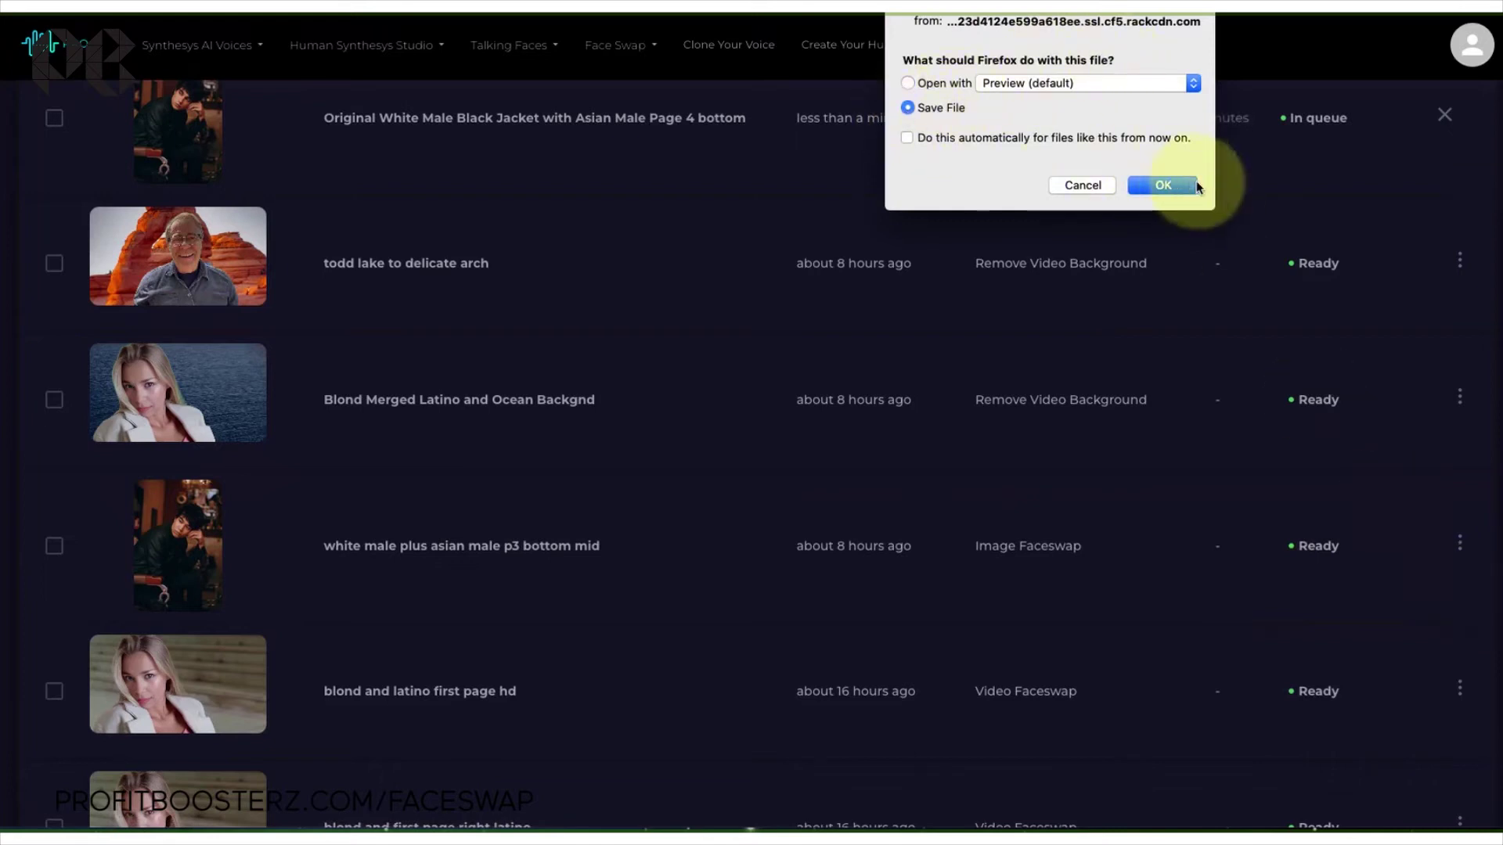
click(908, 83)
click(1163, 185)
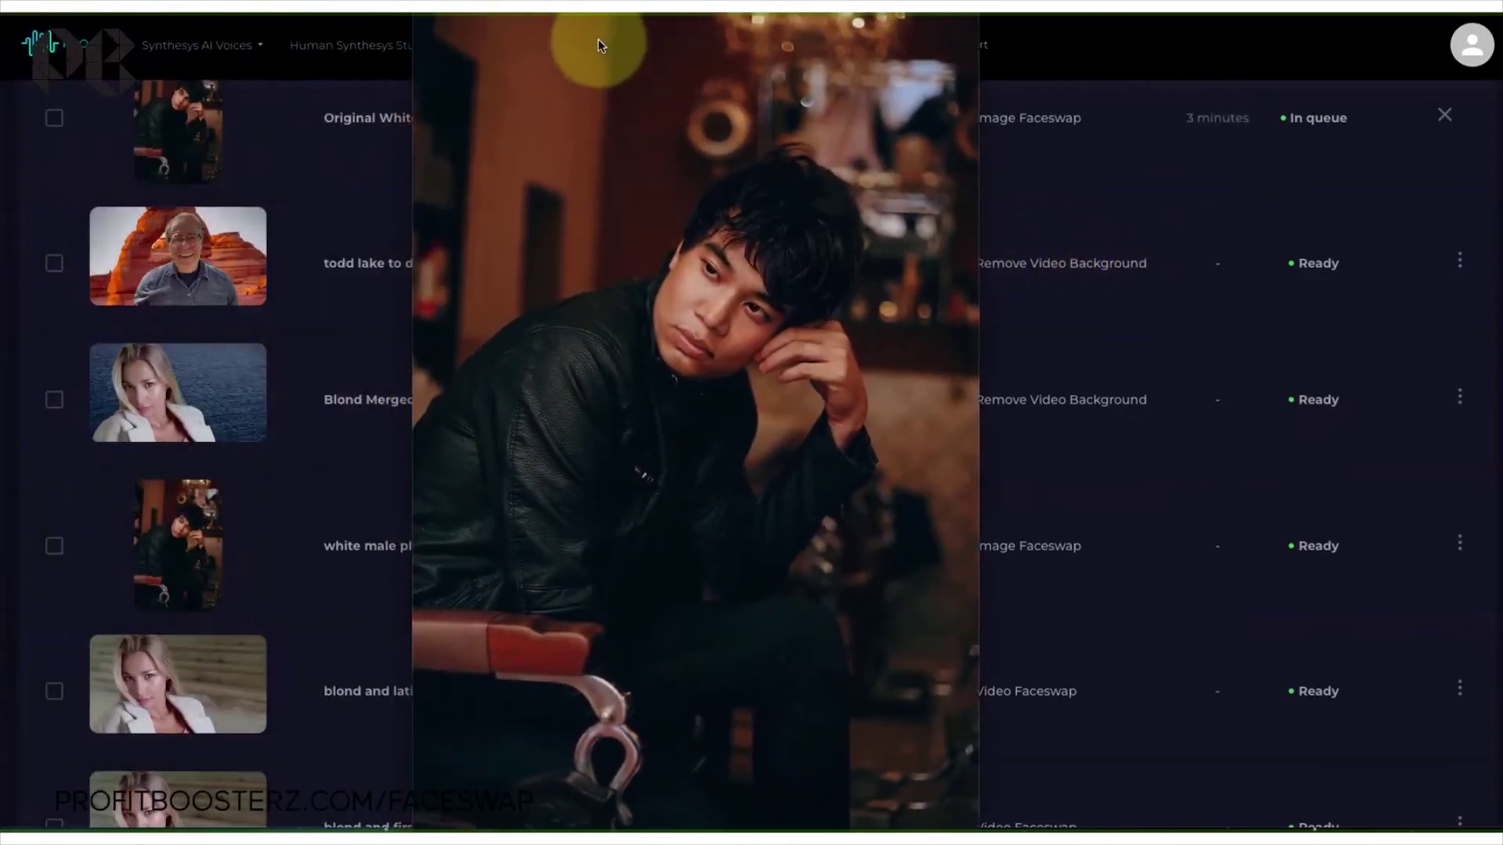
- In Preview, move the swapped photo aside and open the original image beside it to compare
drag(603, 70, 910, 91)
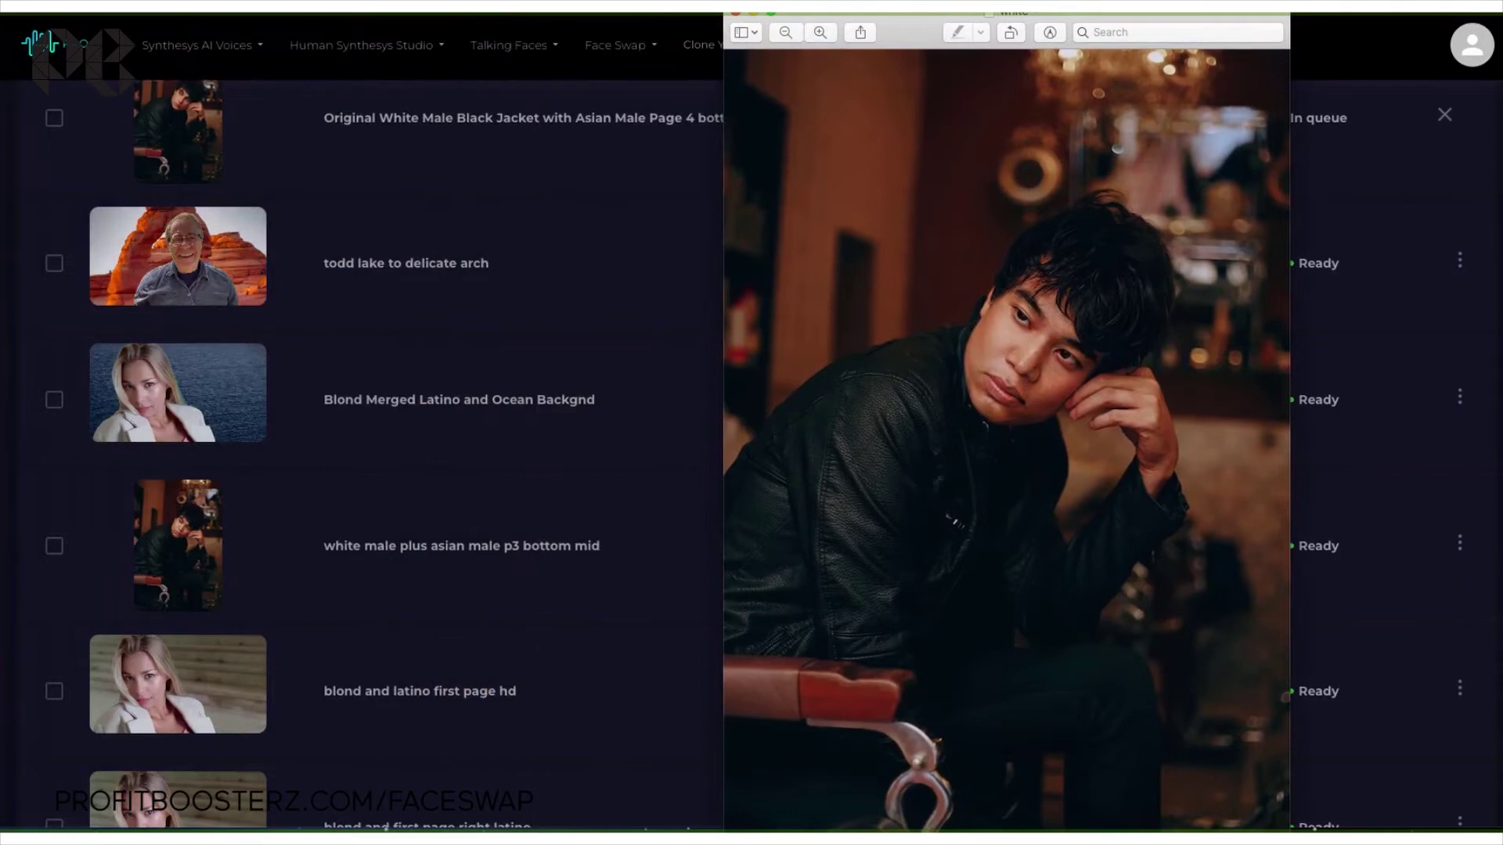
click(20, 6)
click(258, 49)
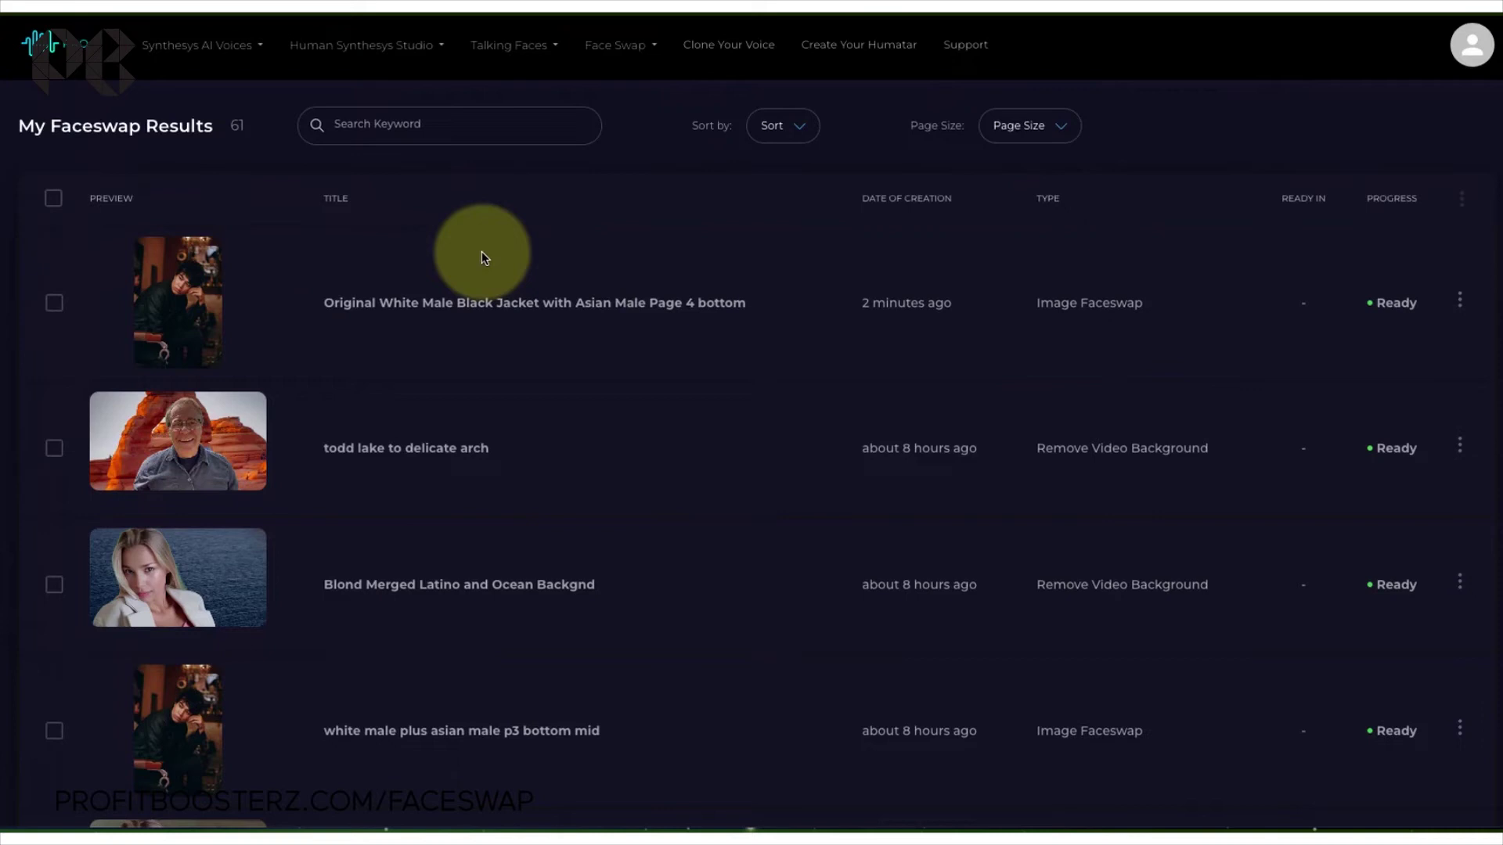
click(621, 48)
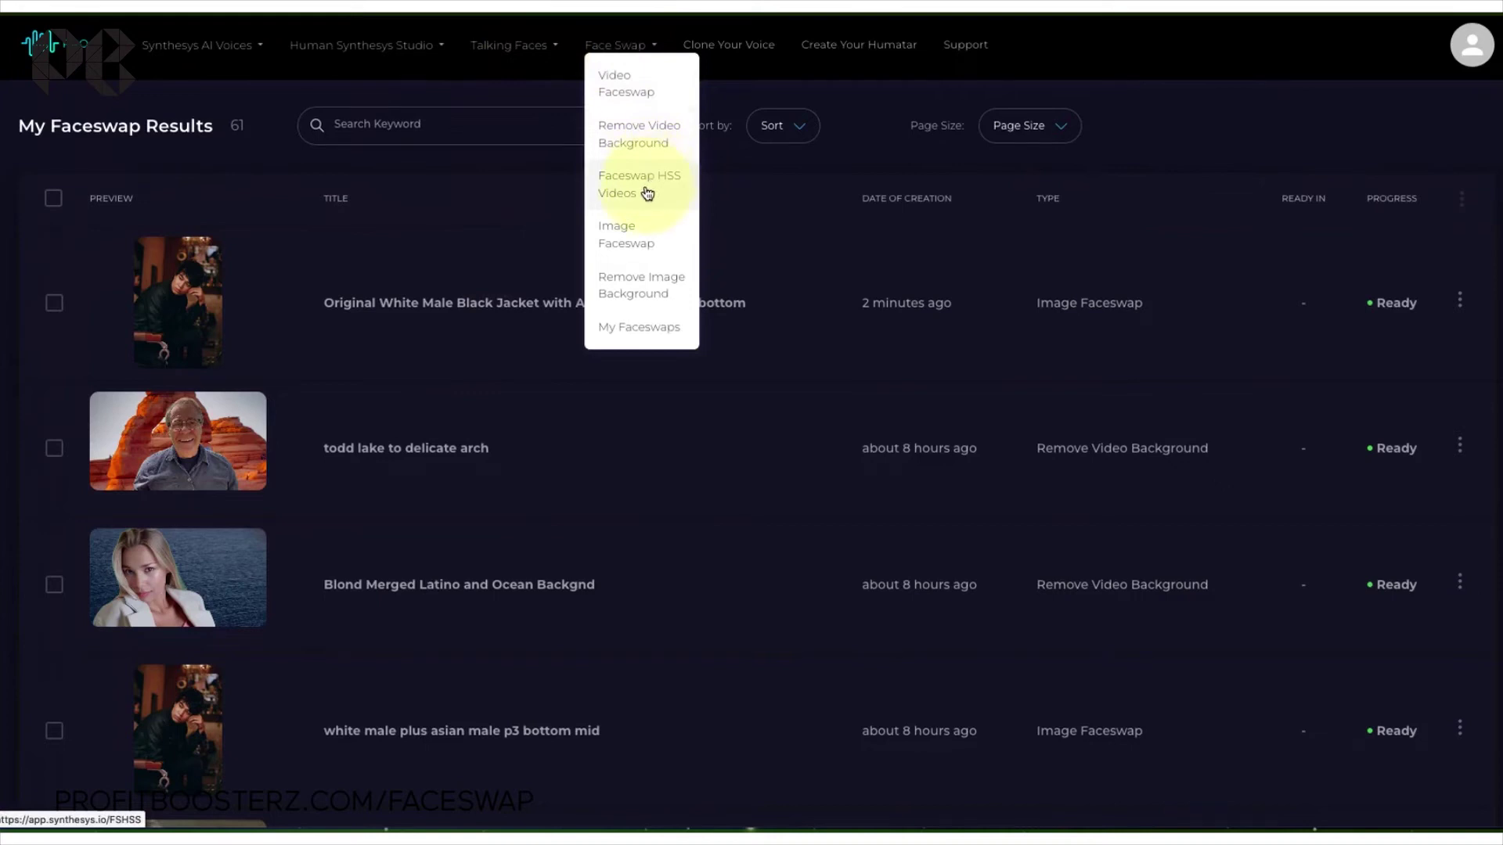
- Upload the lakeside talking-head .mp4 from FORDEMO into Remove Video Background
click(641, 144)
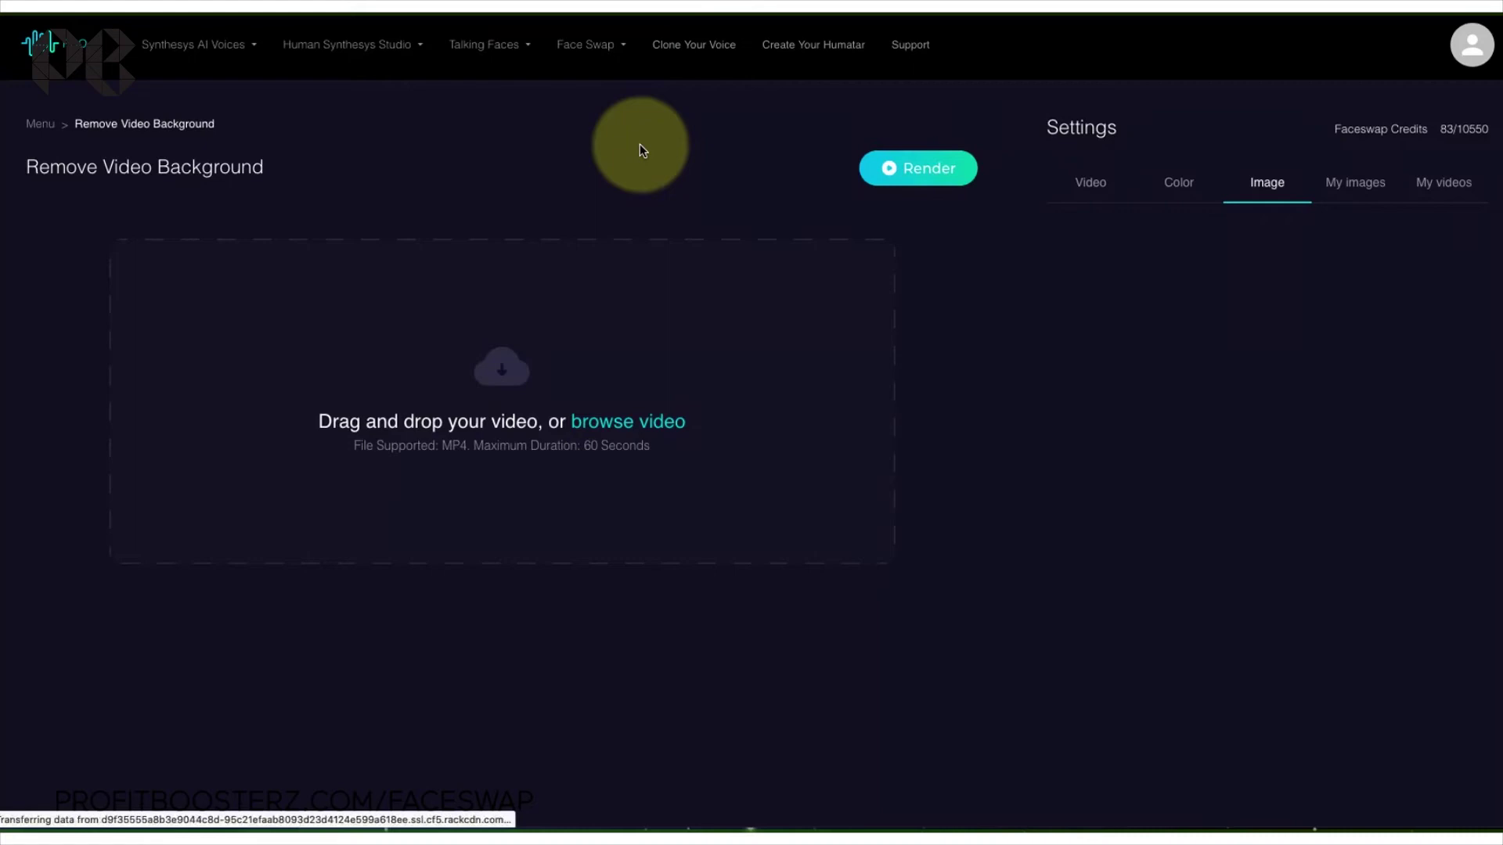
click(651, 433)
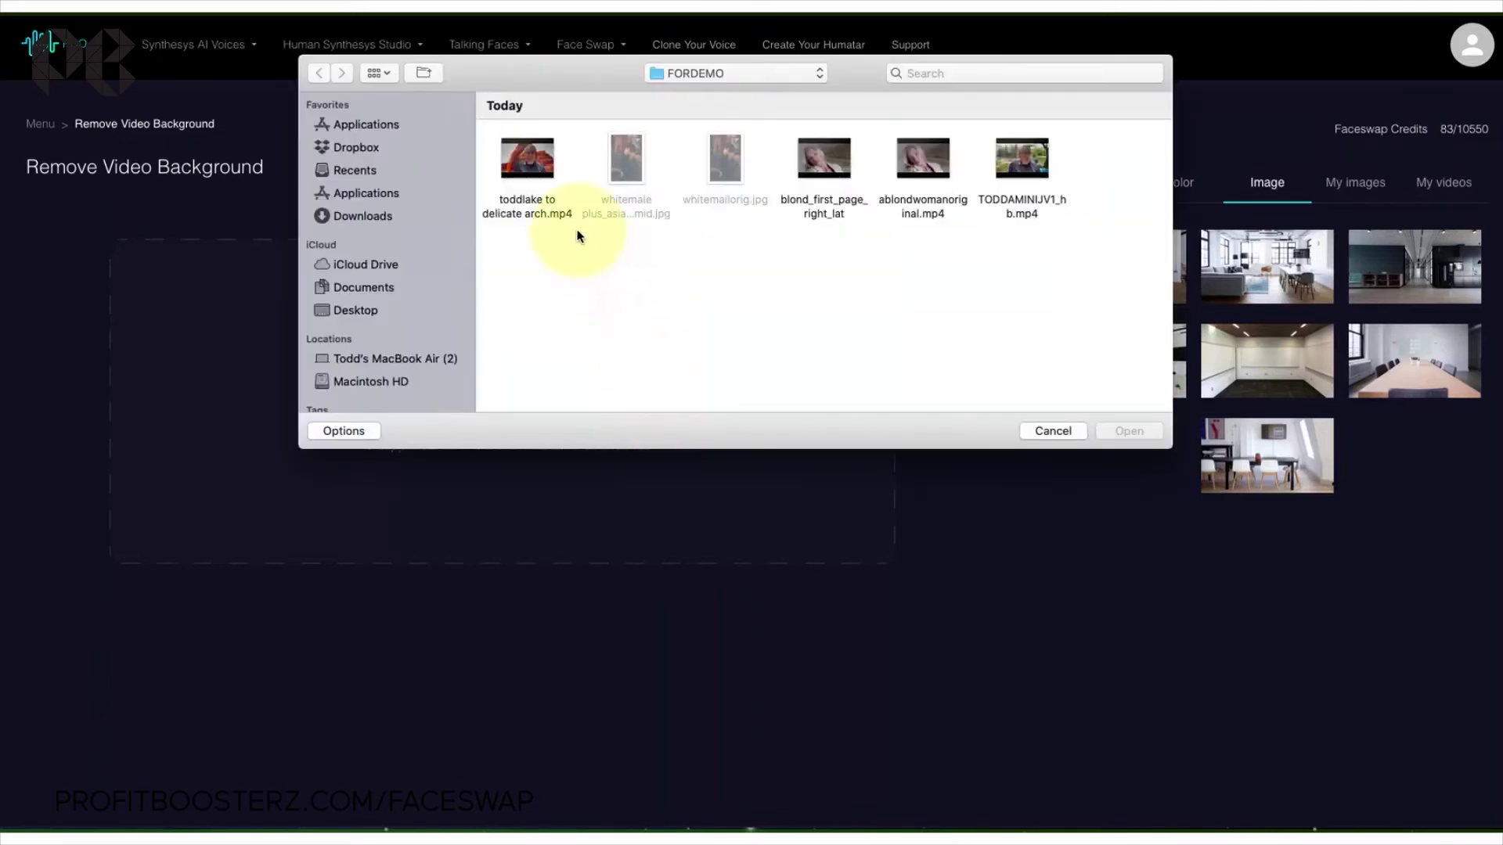
click(1014, 177)
click(1129, 430)
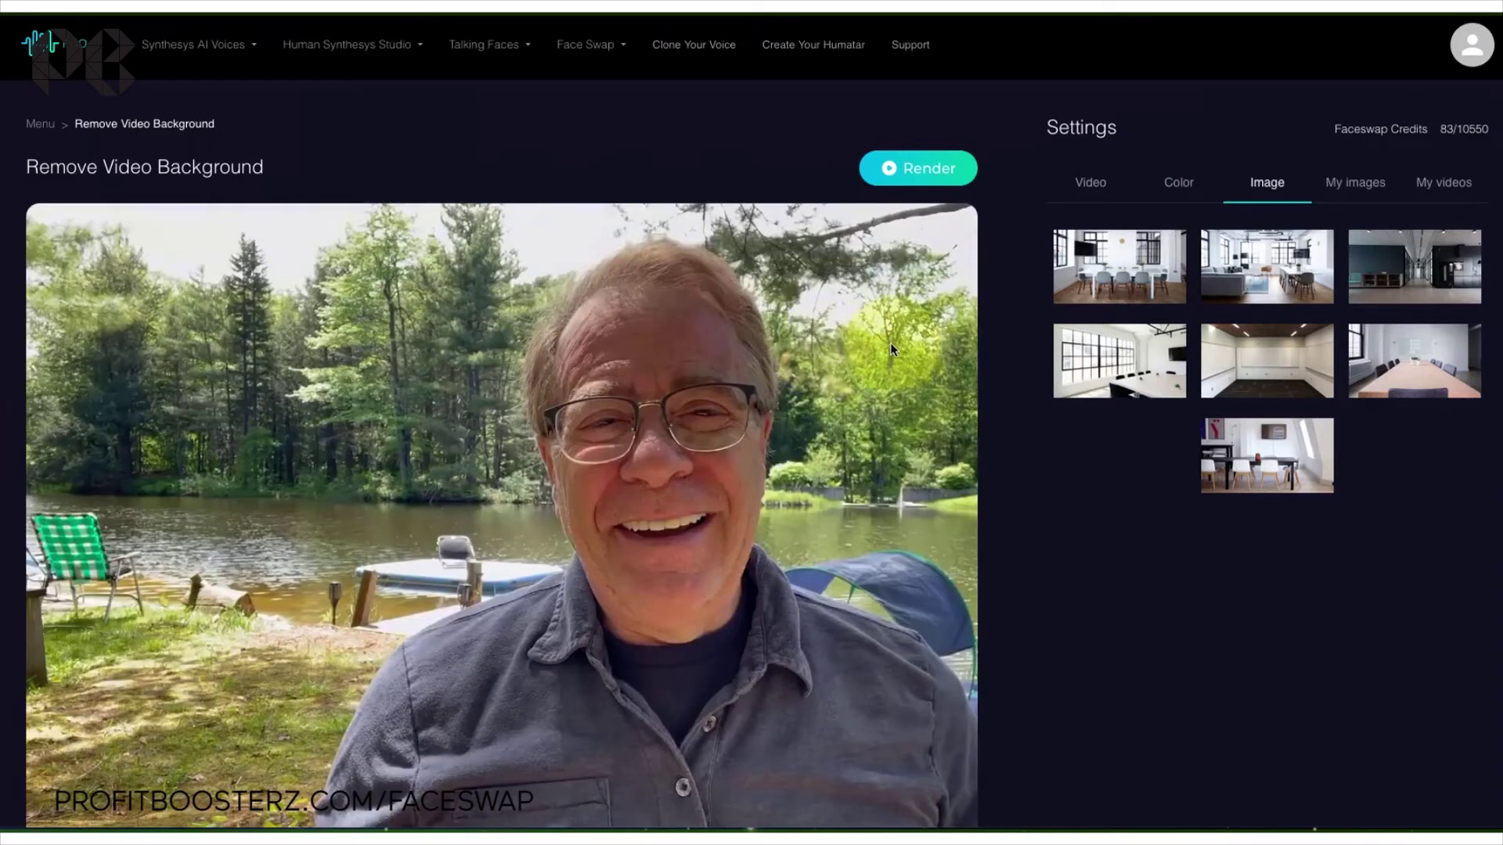
scroll(890, 342, down, 2)
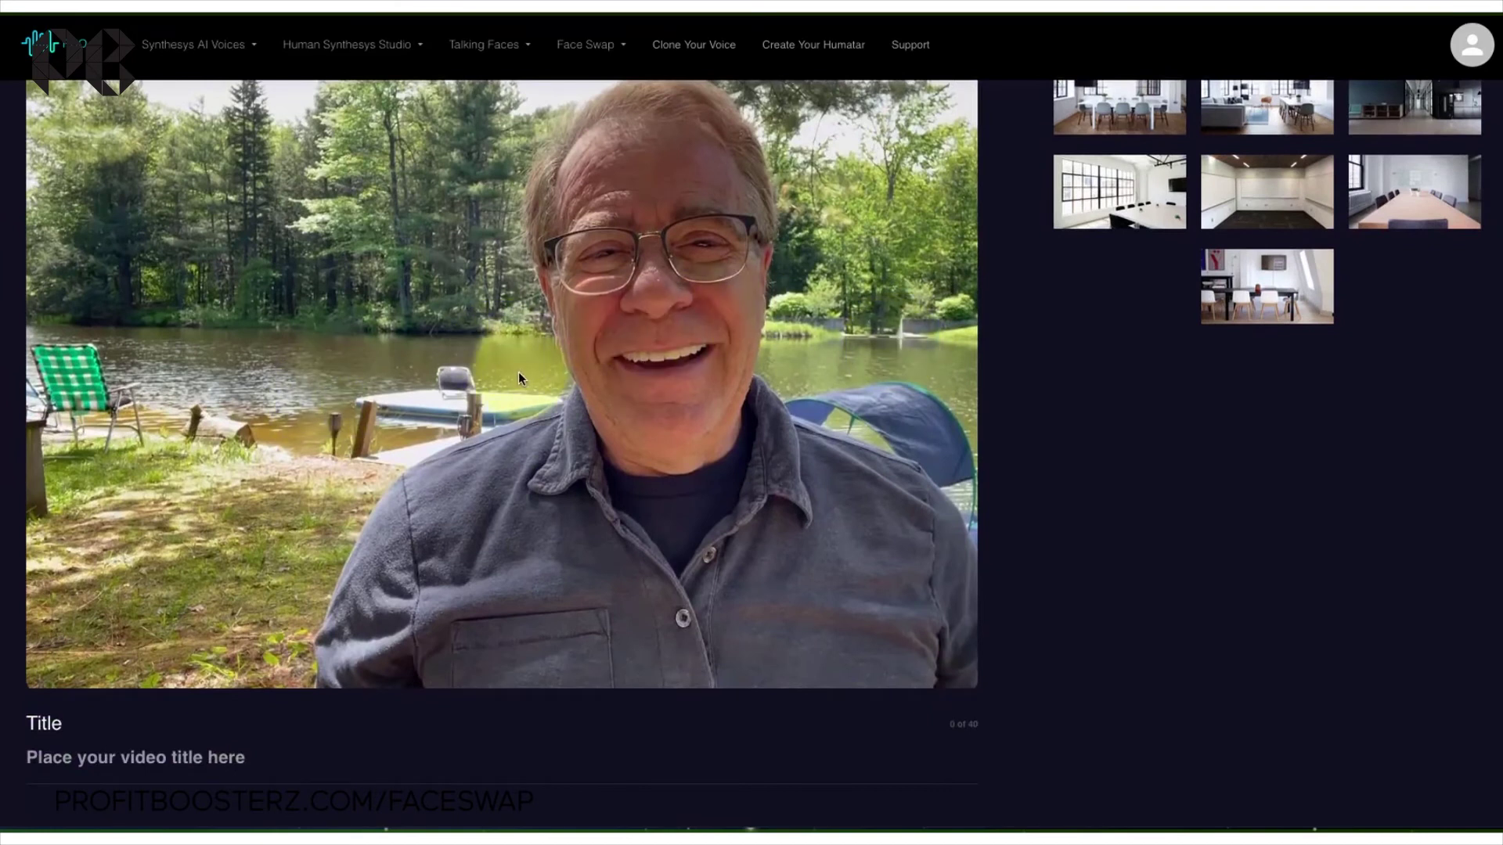
- Title the video with the presenter's name plus 'Video swap background to Arches National Park'
scroll(97, 718, down, 1)
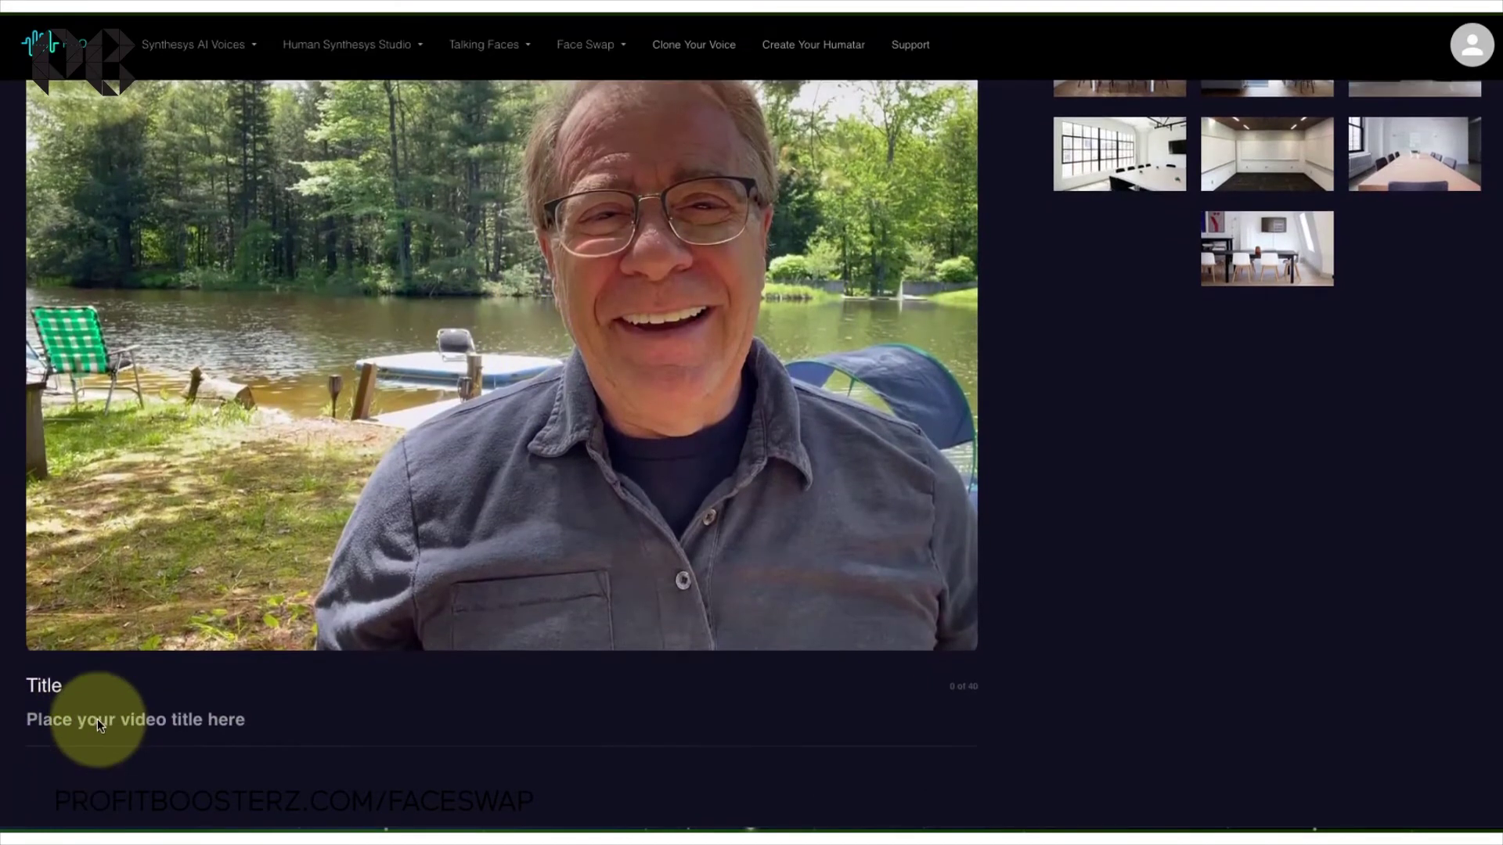
click(113, 717)
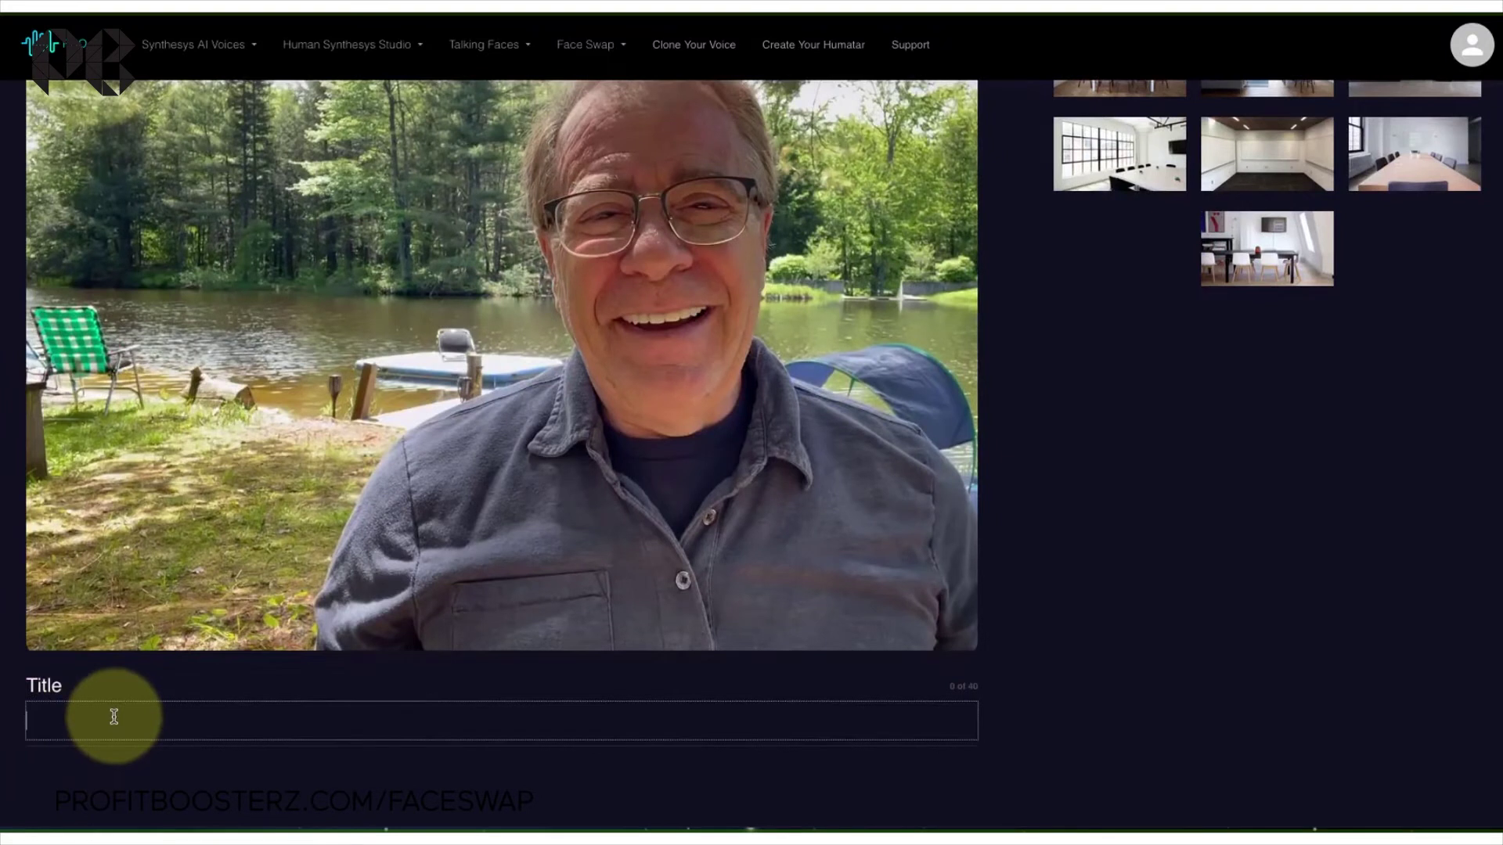
text(Todd Video s)
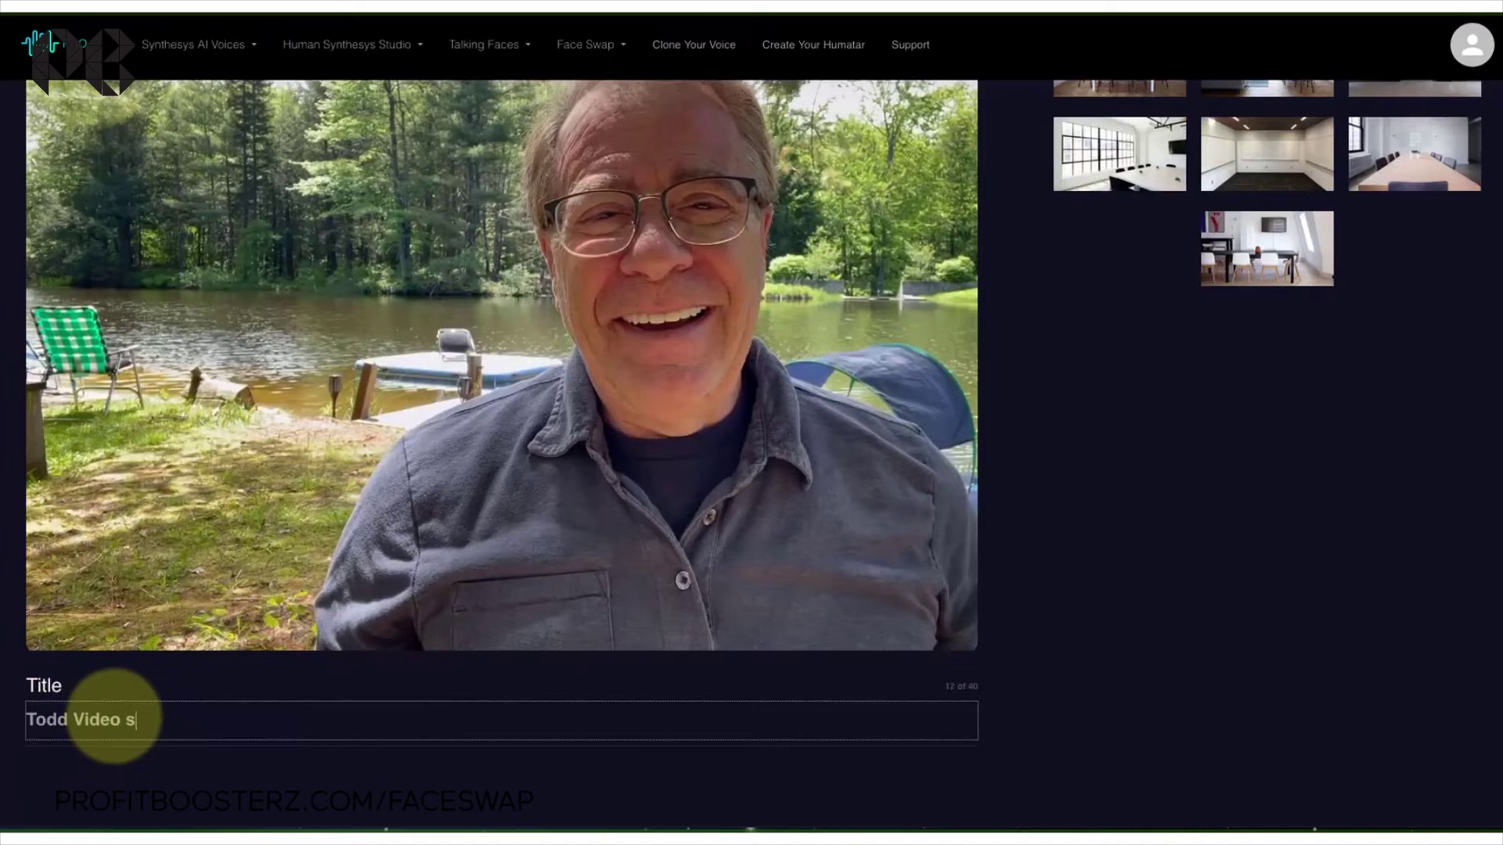
text(wap backgropund)
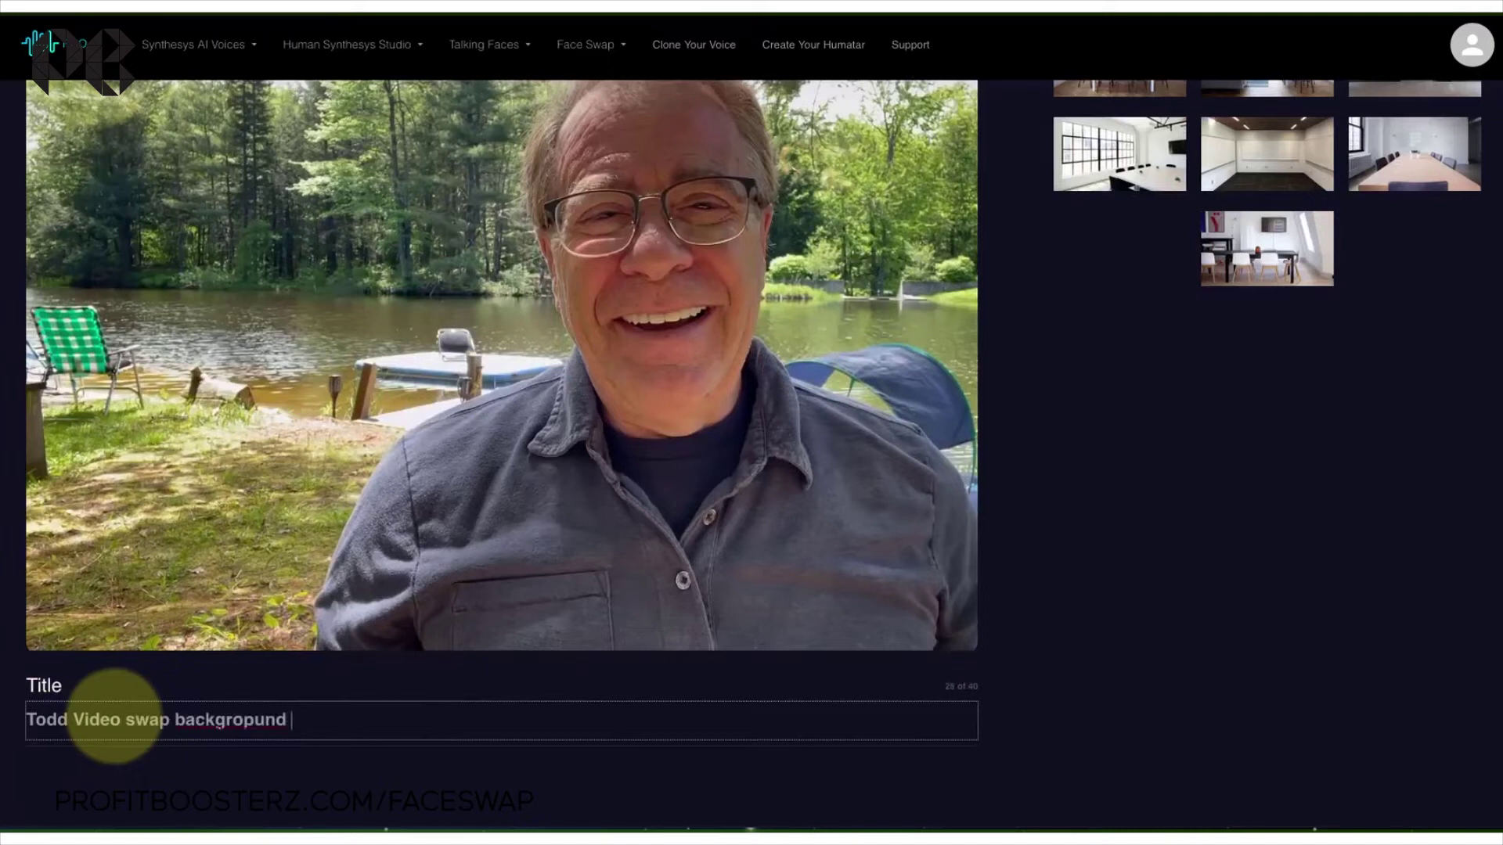
key(BackSpace)
text(und to Arches National Park)
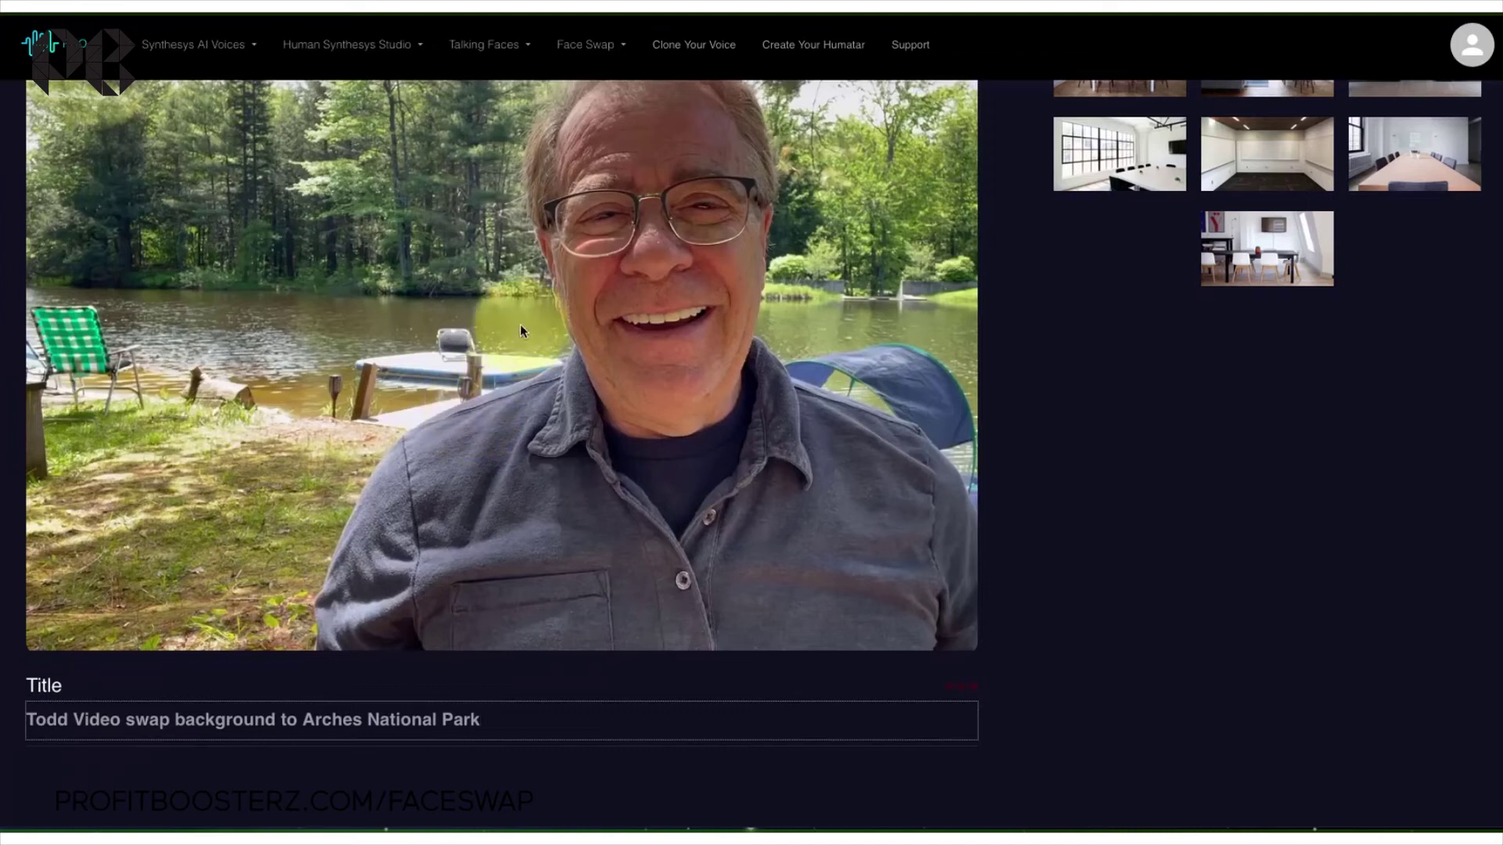
- Choose the red rock Delicate Arch image from My images as the new background
scroll(551, 294, up, 3)
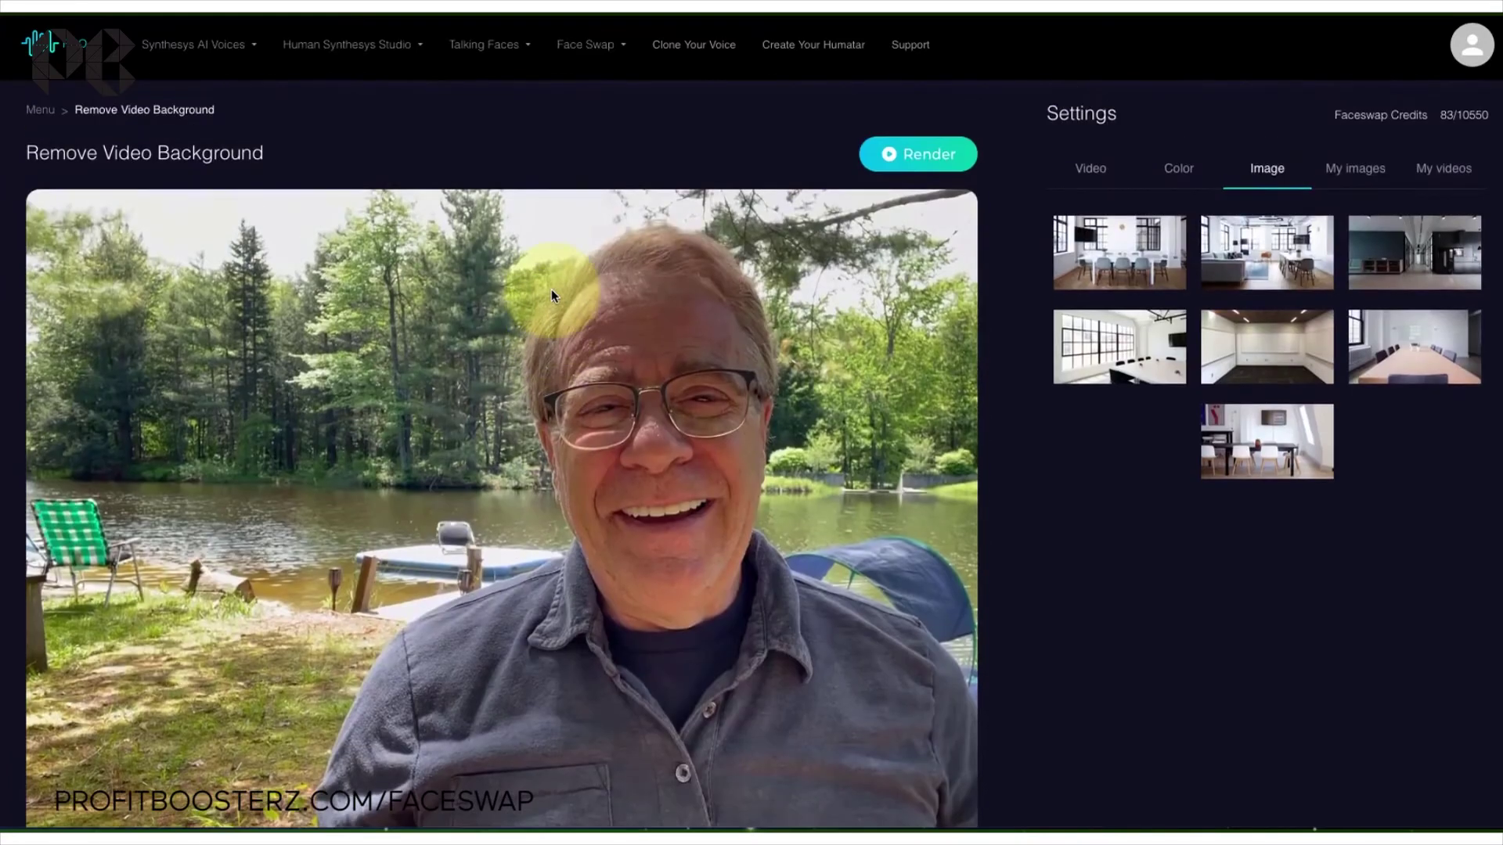
scroll(551, 295, down, 1)
scroll(551, 294, up, 1)
scroll(551, 294, down, 1)
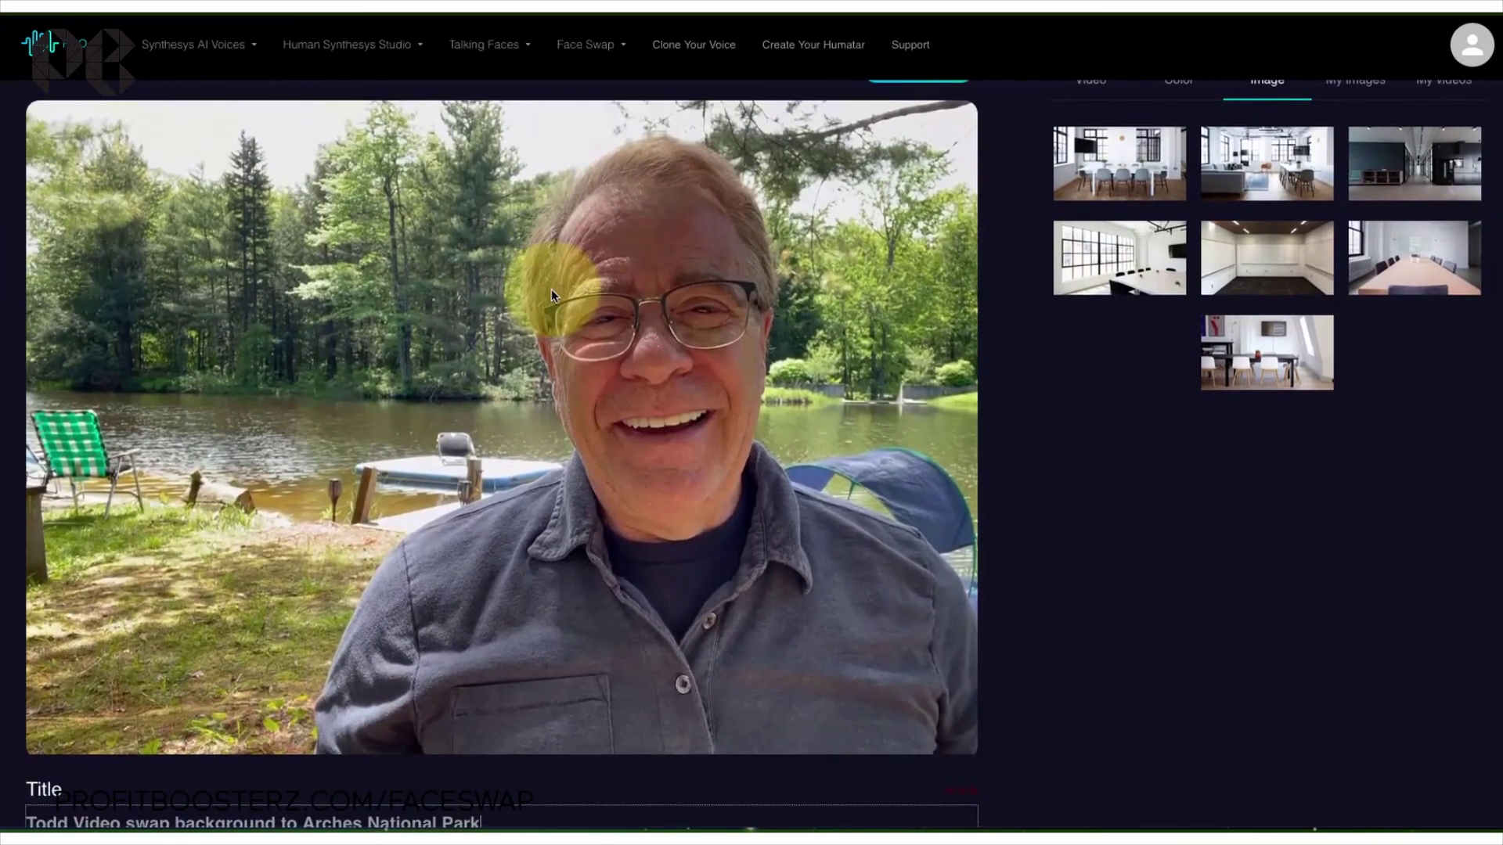
scroll(551, 294, up, 2)
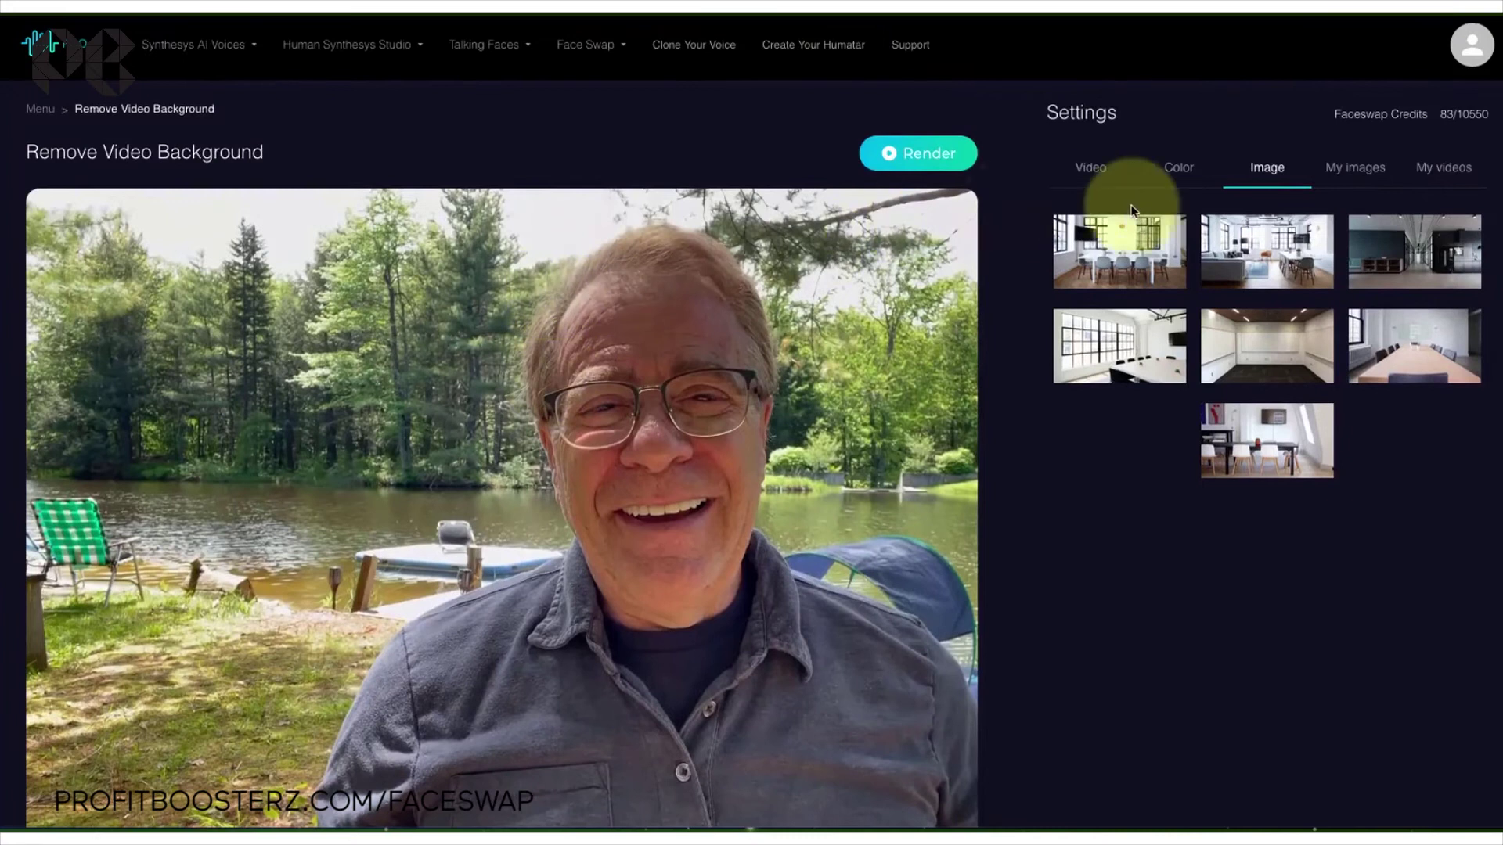
click(1352, 169)
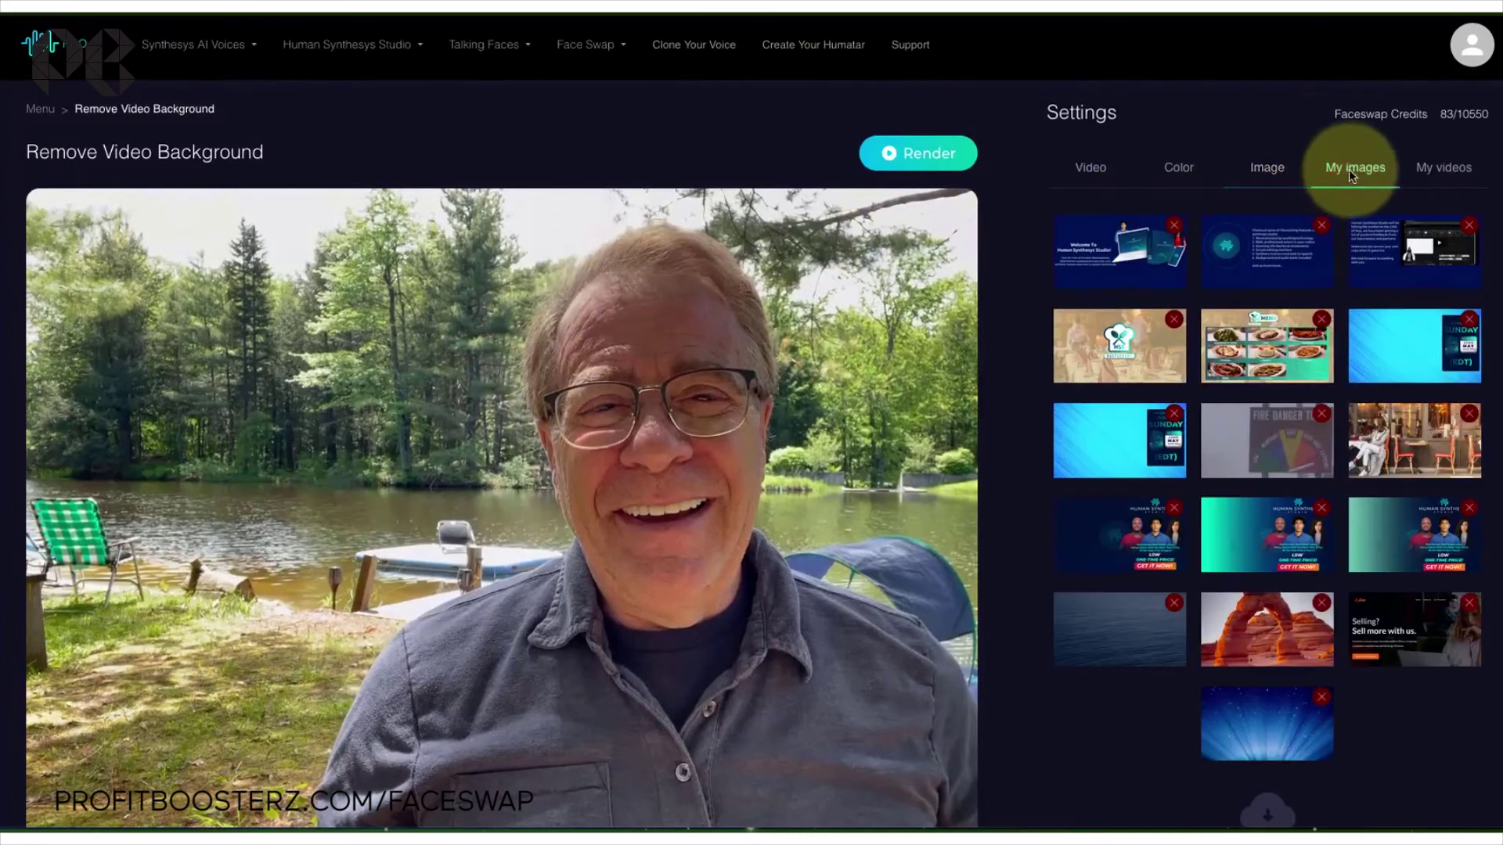
scroll(1276, 421, down, 2)
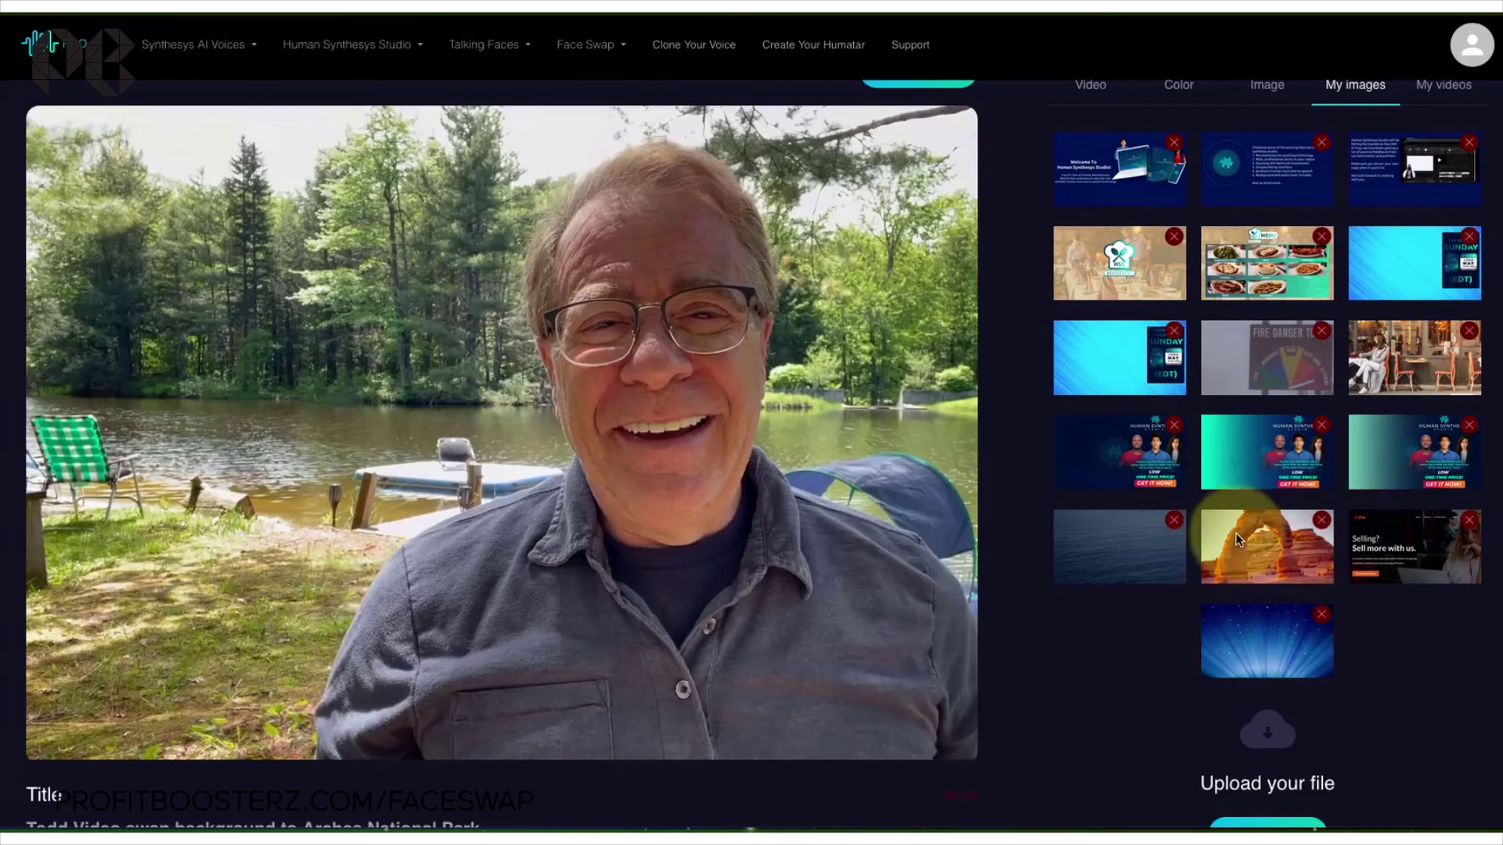
click(1262, 538)
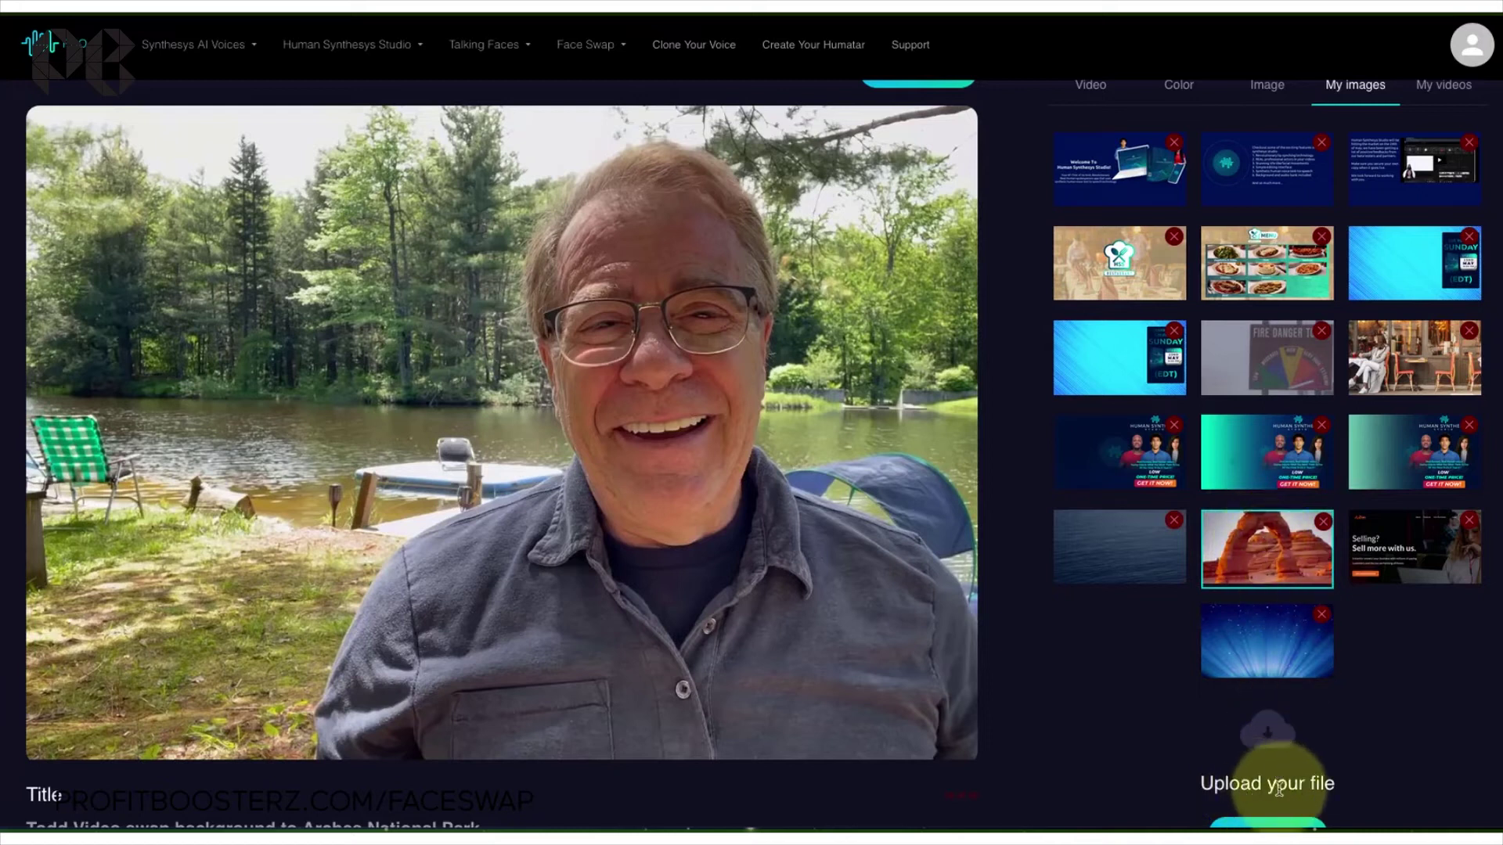
scroll(1270, 788, down, 2)
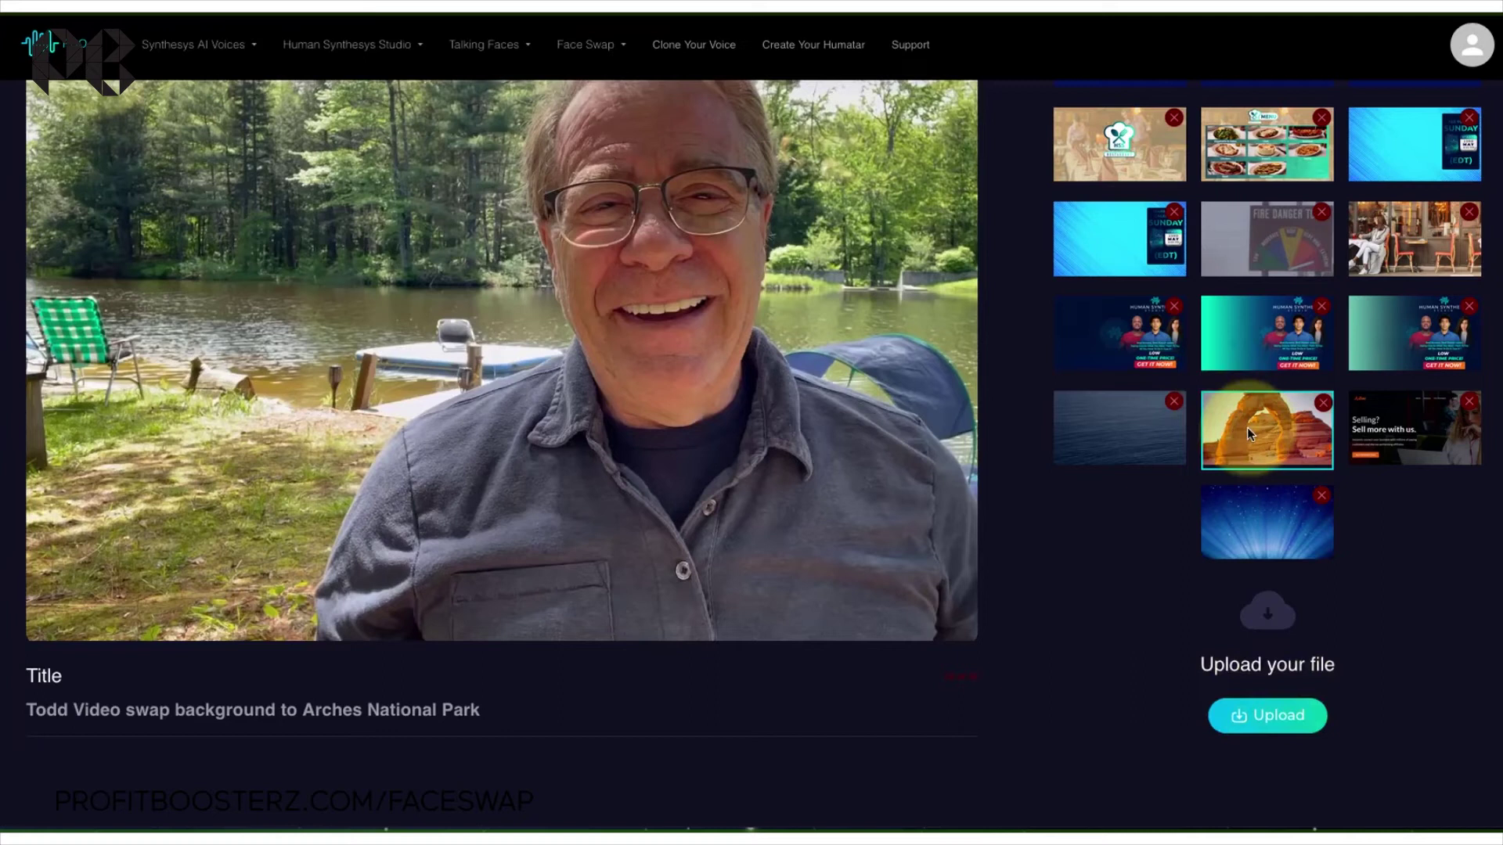
scroll(1246, 428, up, 3)
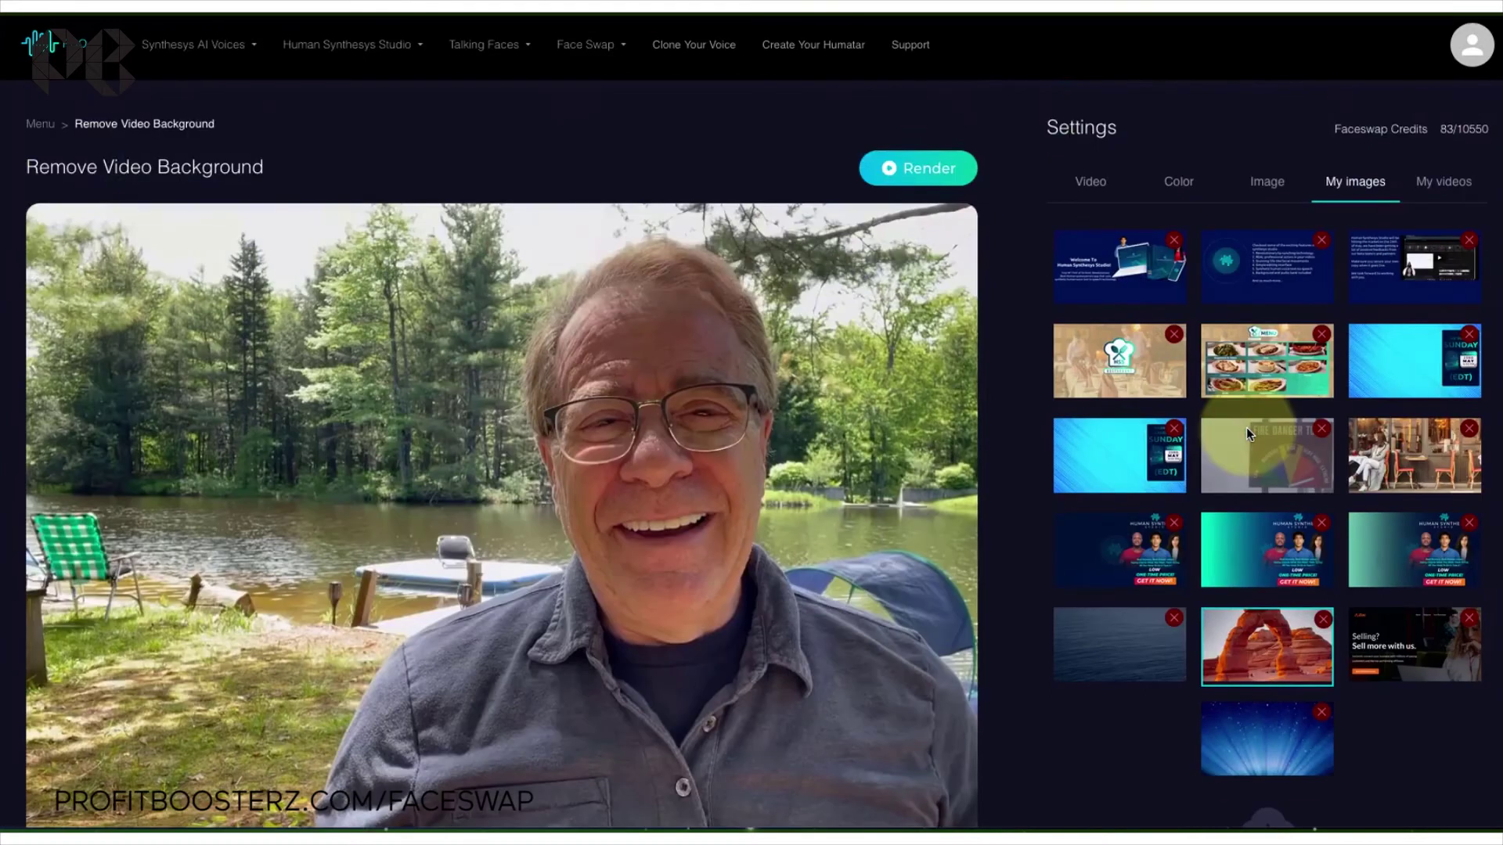
scroll(1246, 427, down, 3)
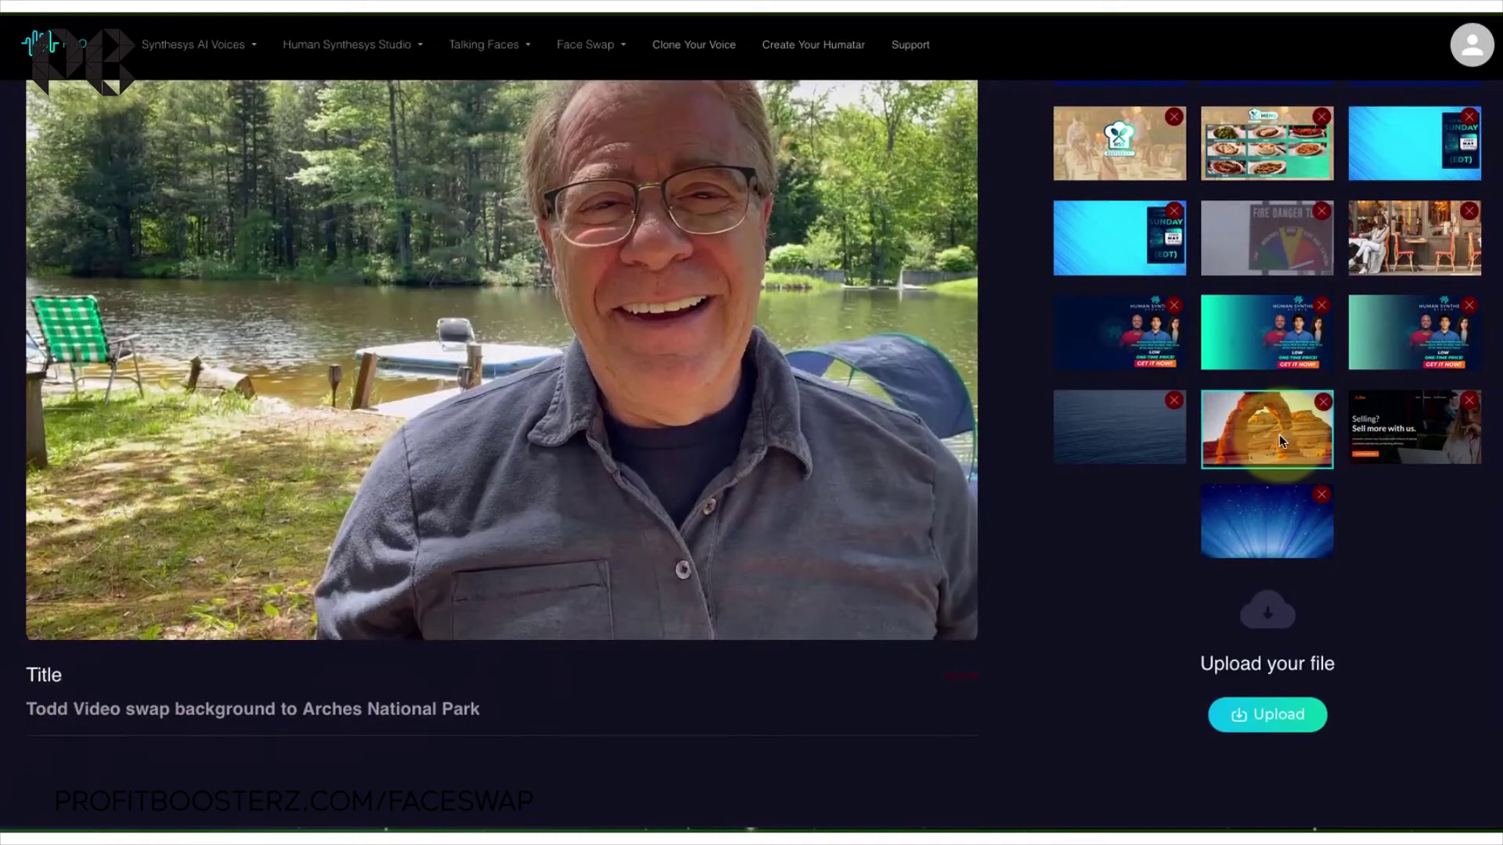
scroll(1281, 433, up, 3)
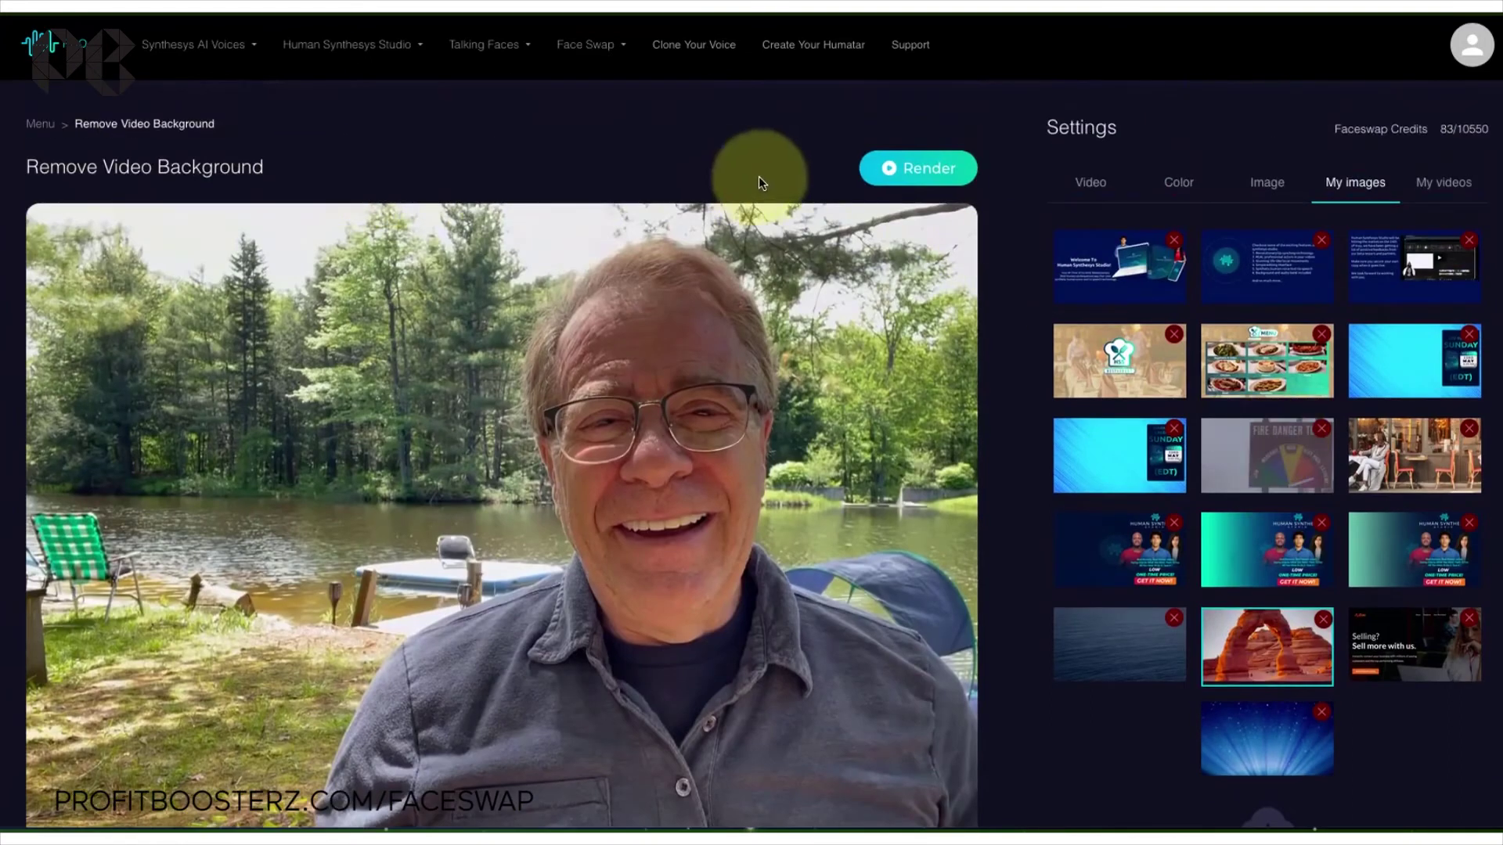
- Render the Arches background swap, accepting the one-credit charge
click(918, 172)
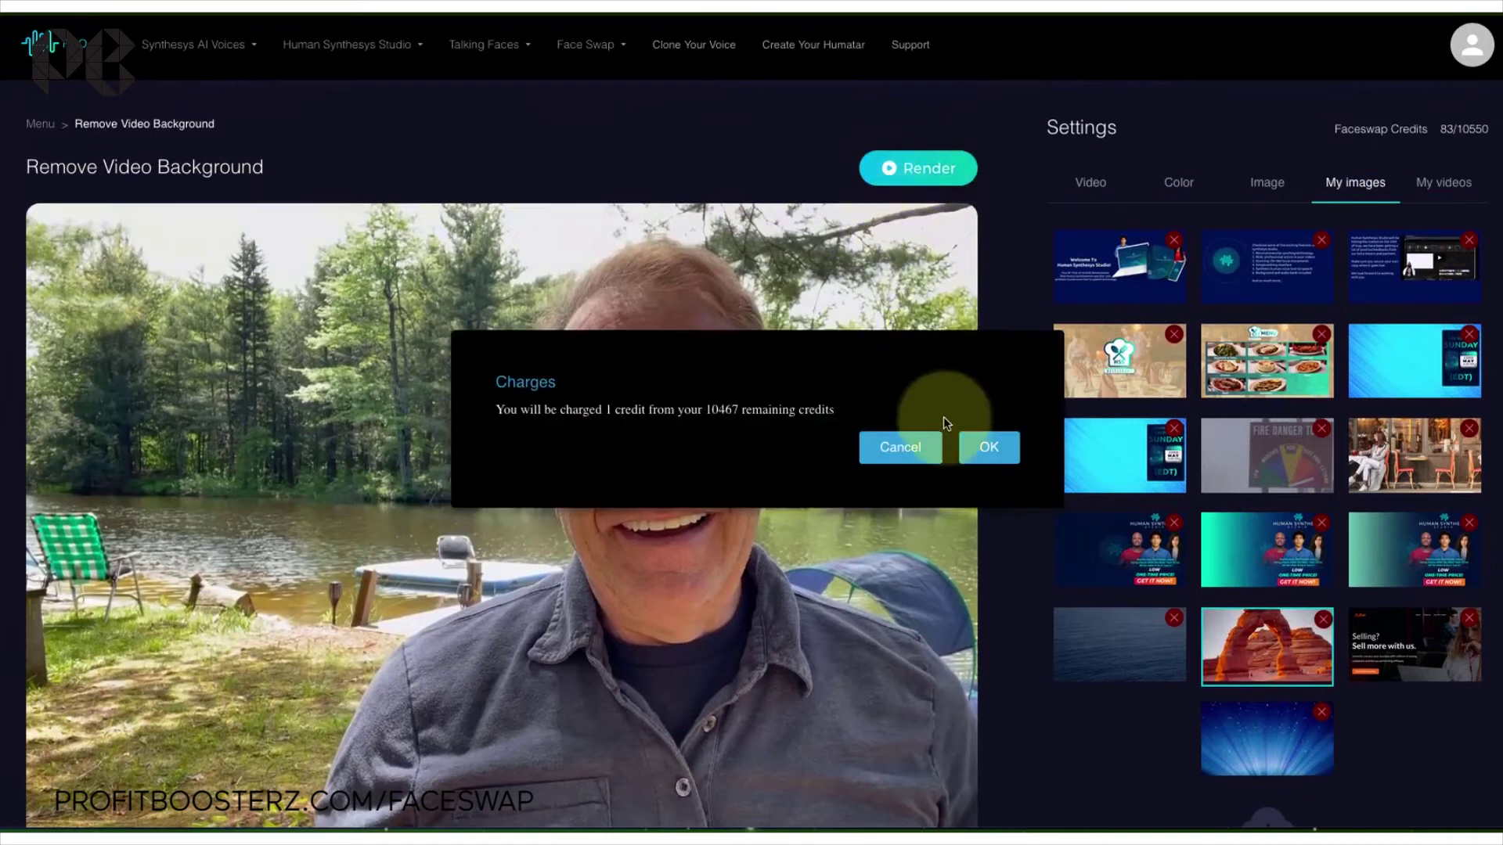
click(988, 451)
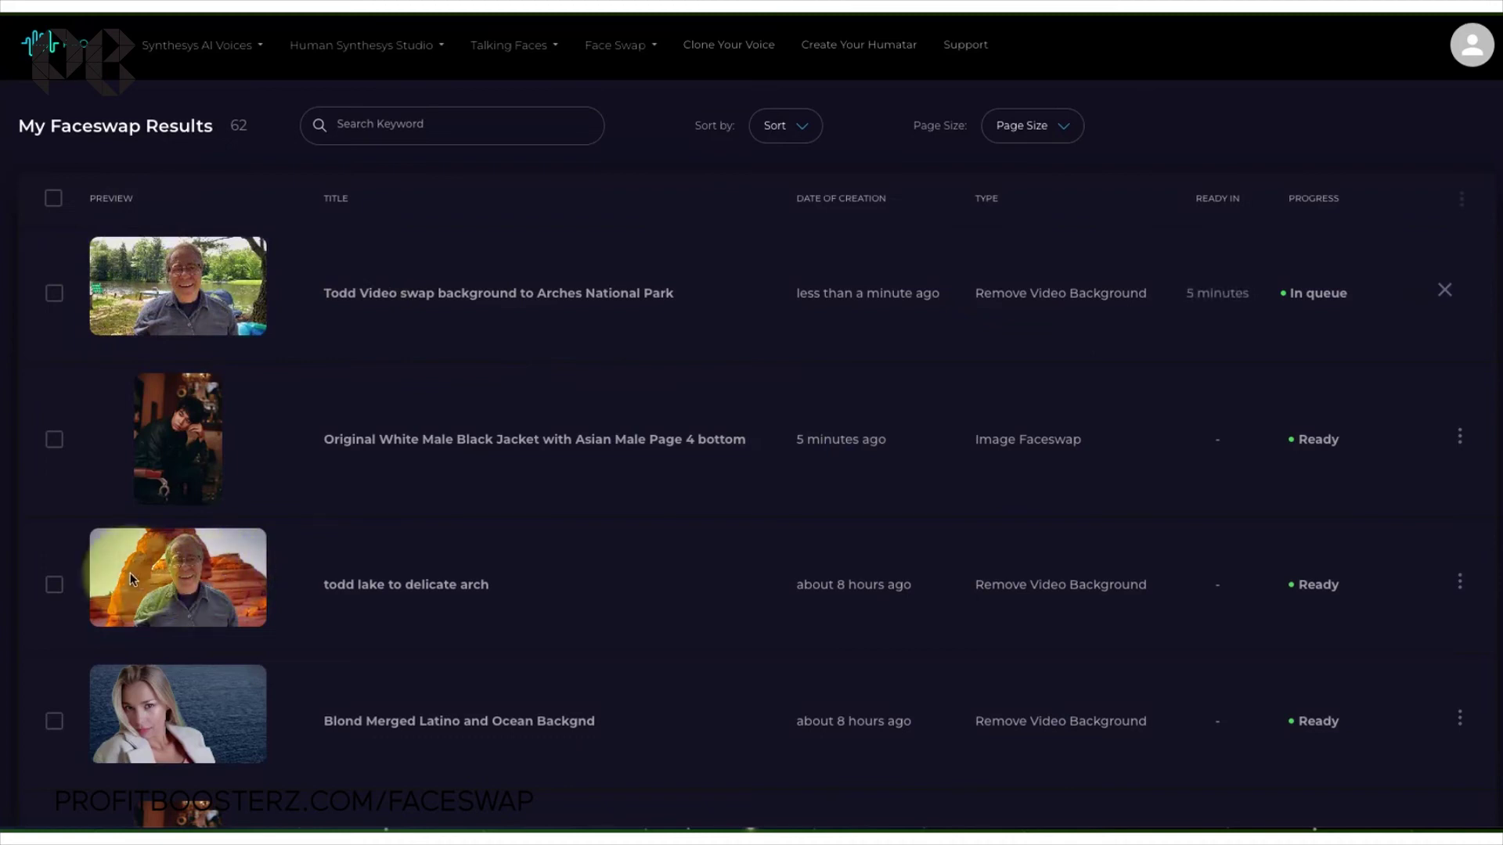
click(1459, 582)
click(1402, 636)
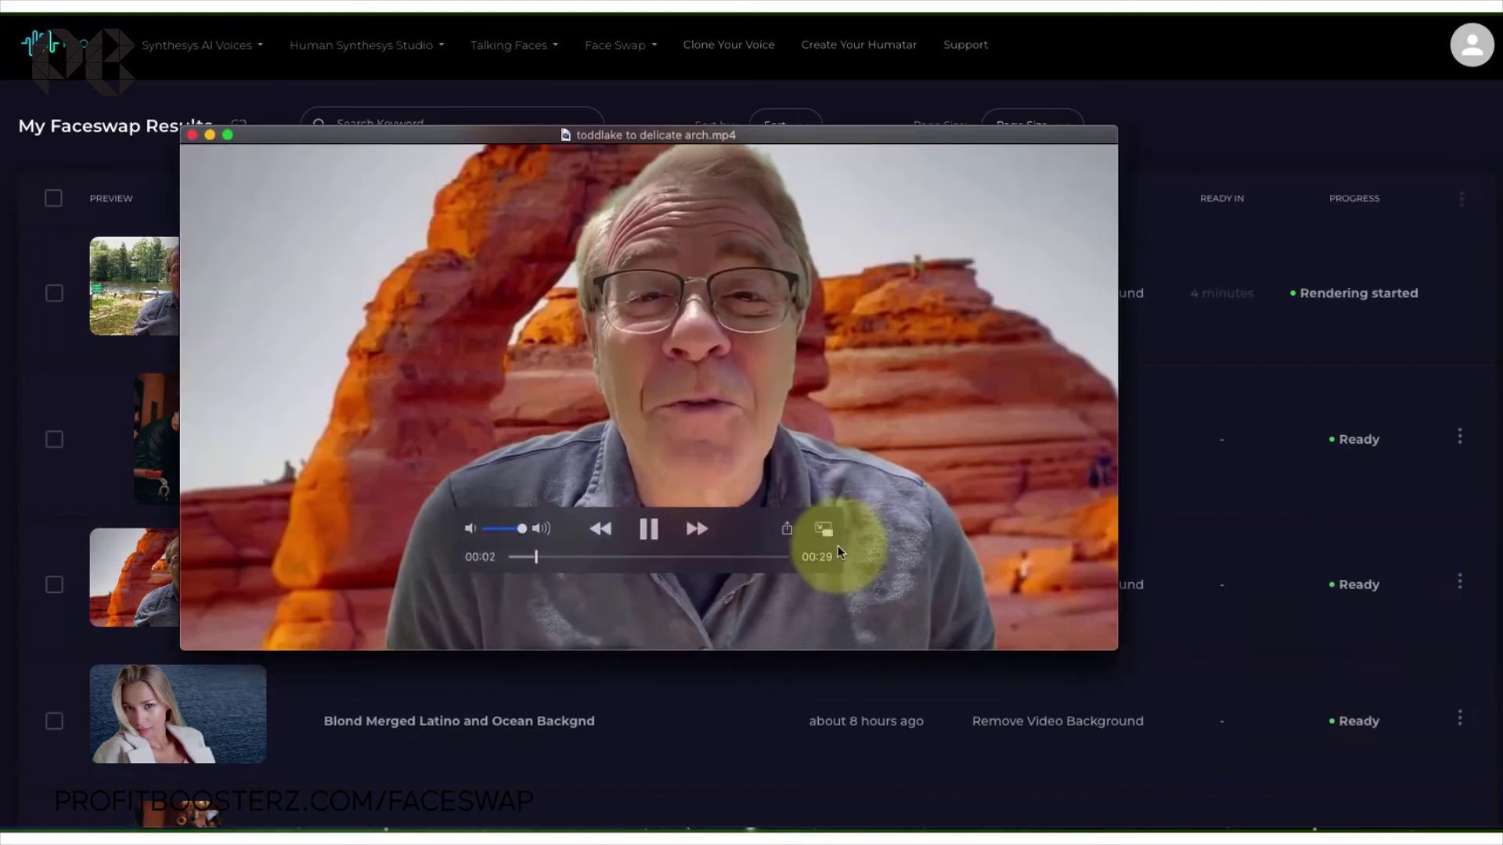
click(649, 530)
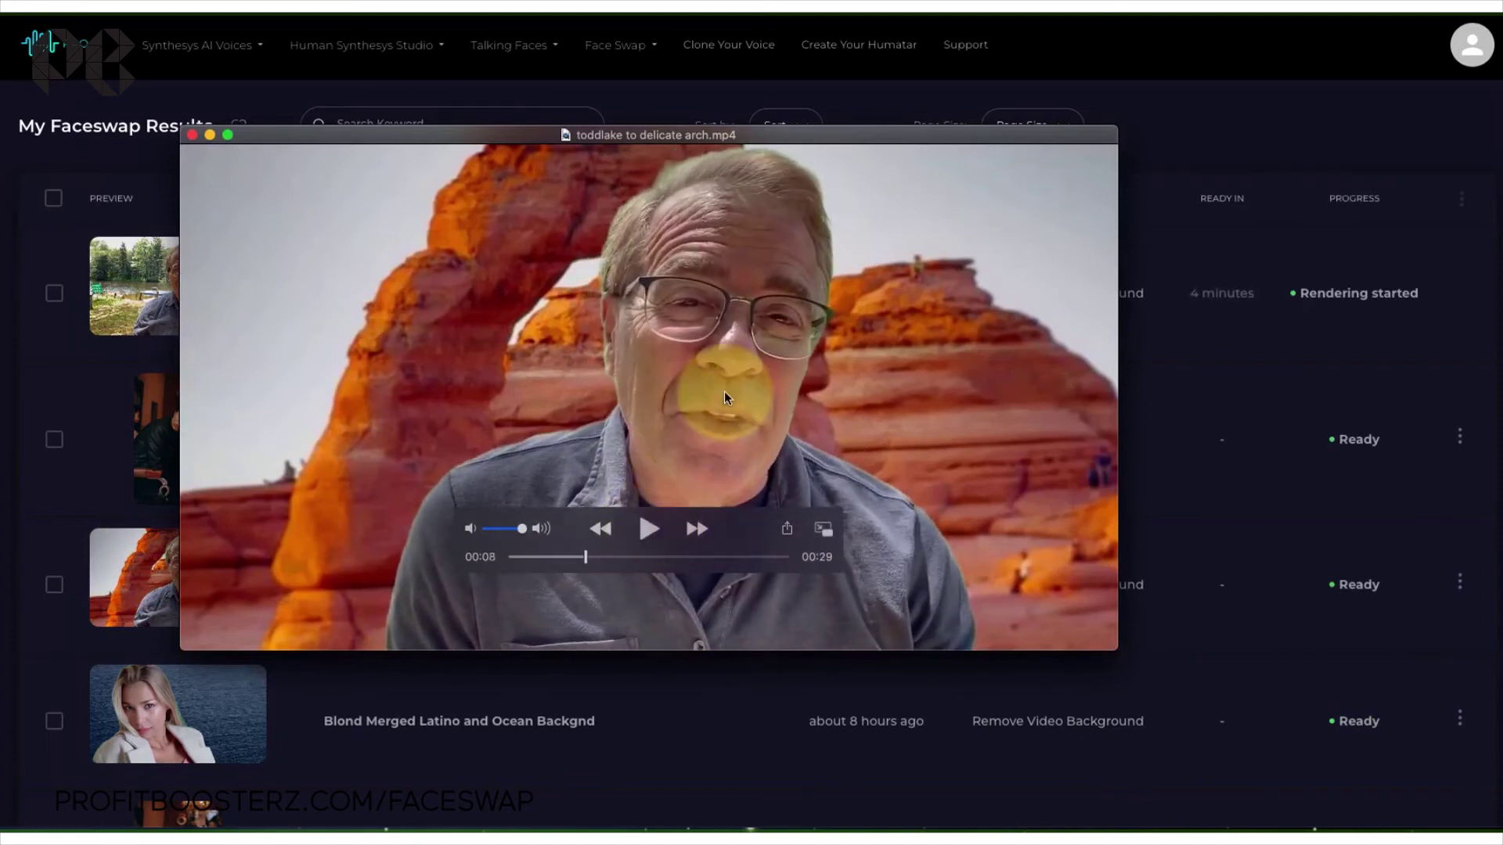
click(191, 135)
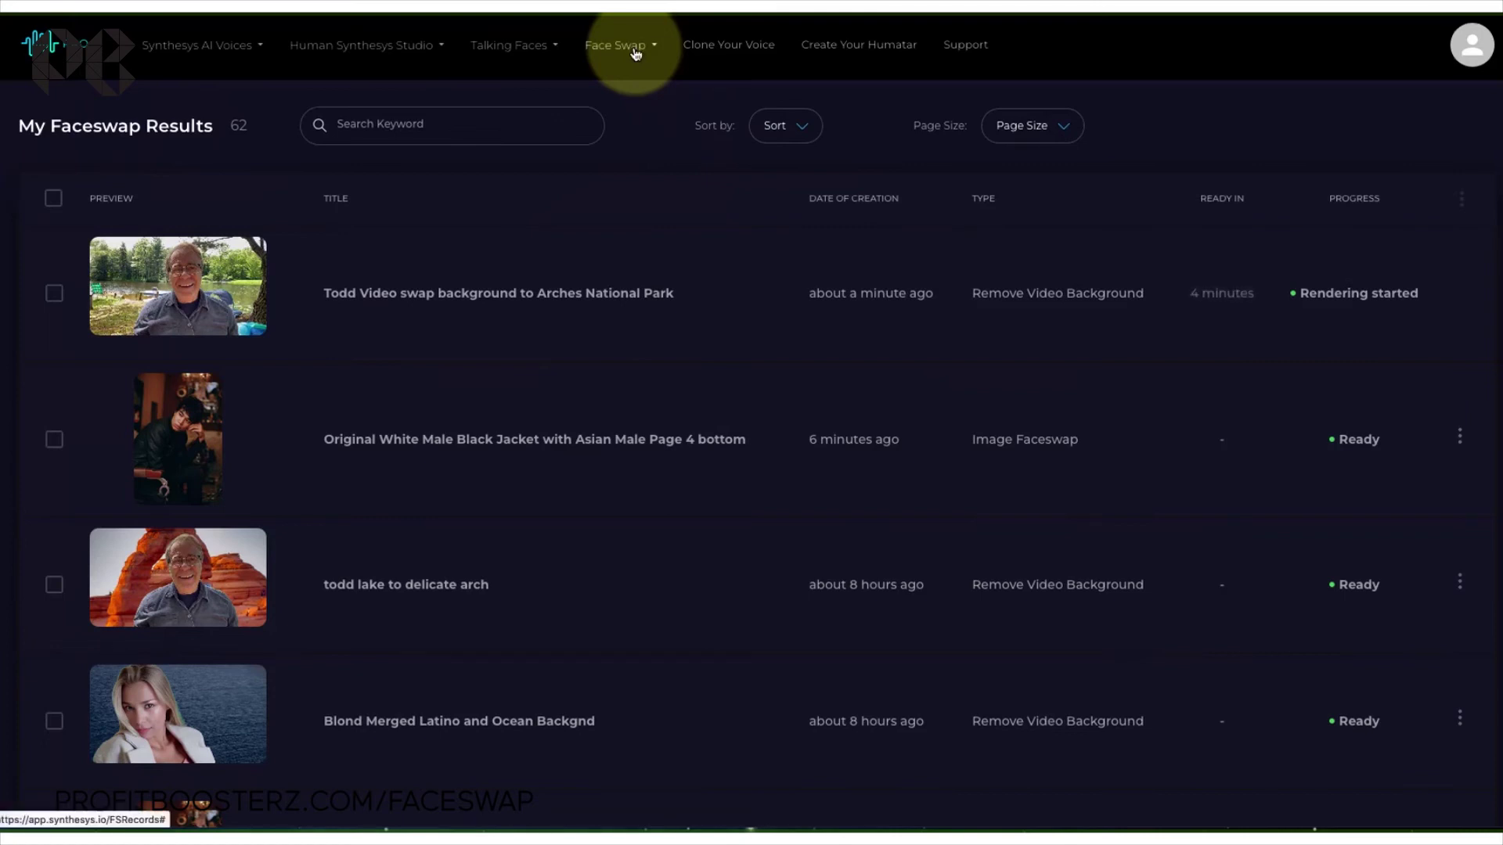
- Start a new Video Faceswap and upload the ablondwomanoriginal.mp4 clip
click(635, 52)
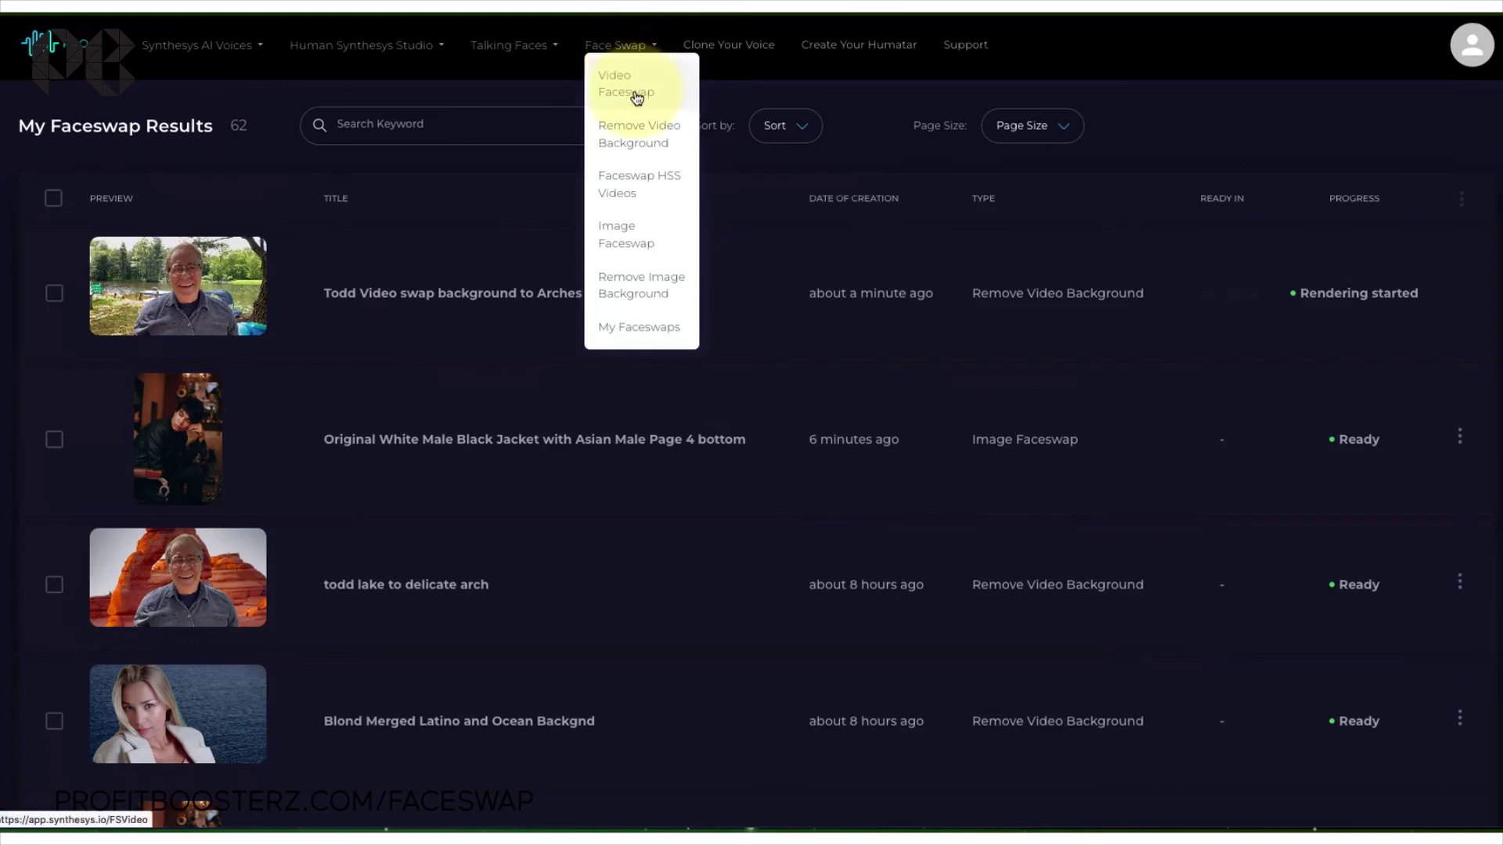
click(634, 91)
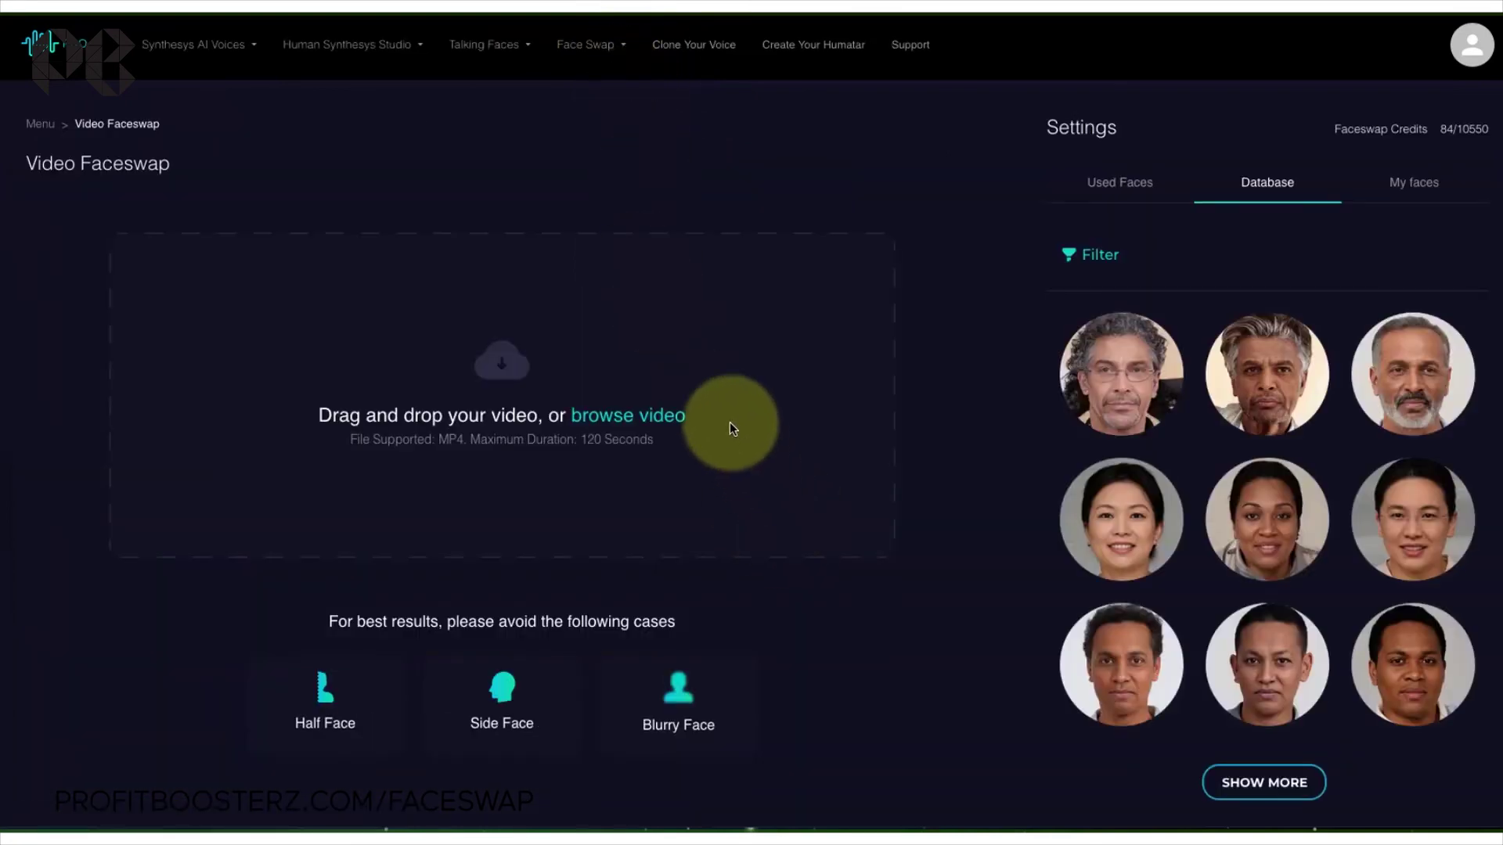
click(644, 421)
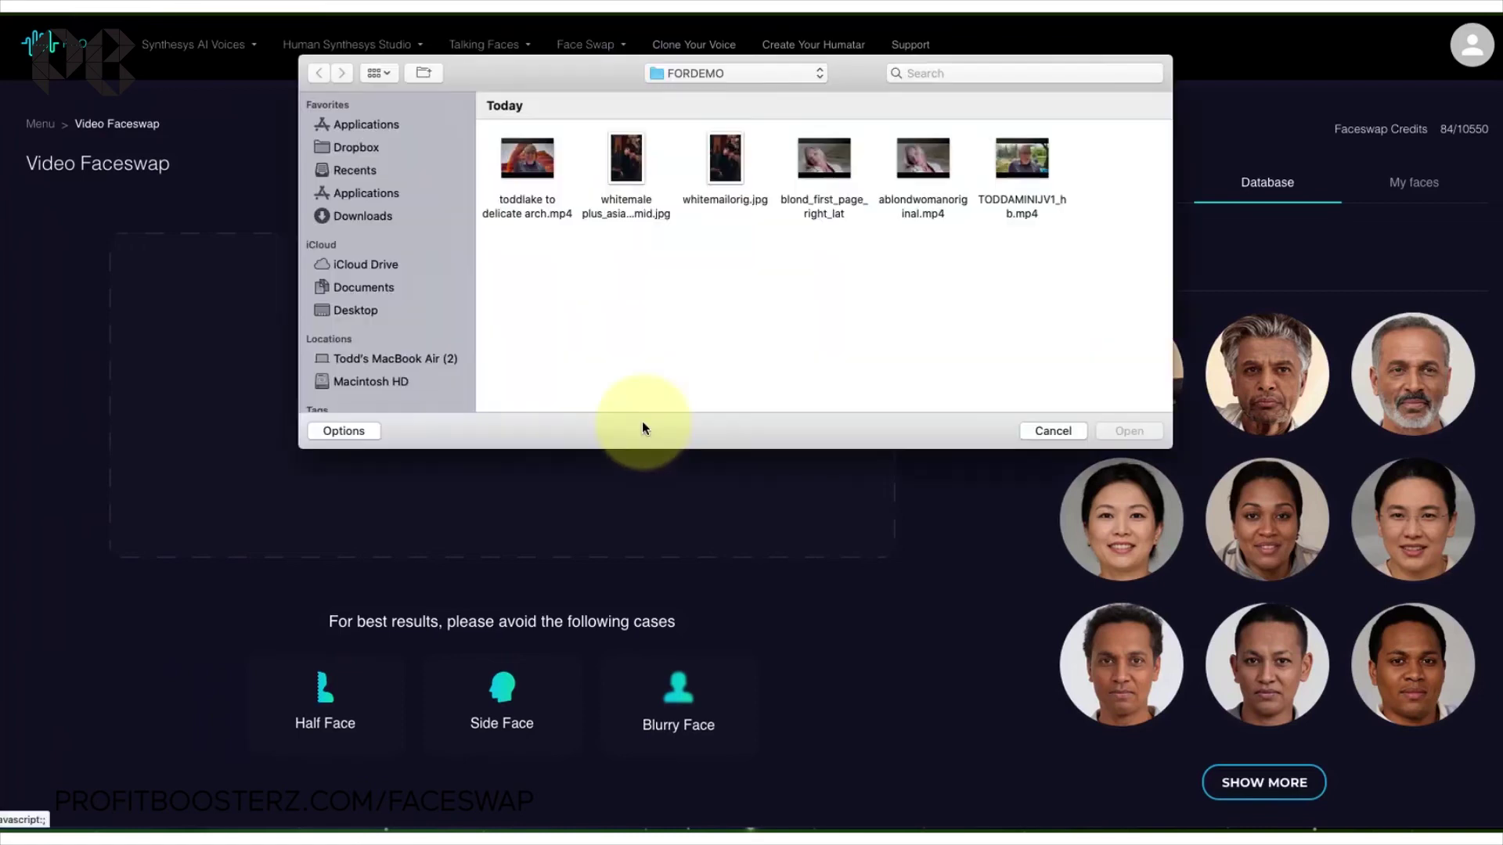
click(915, 172)
click(1128, 430)
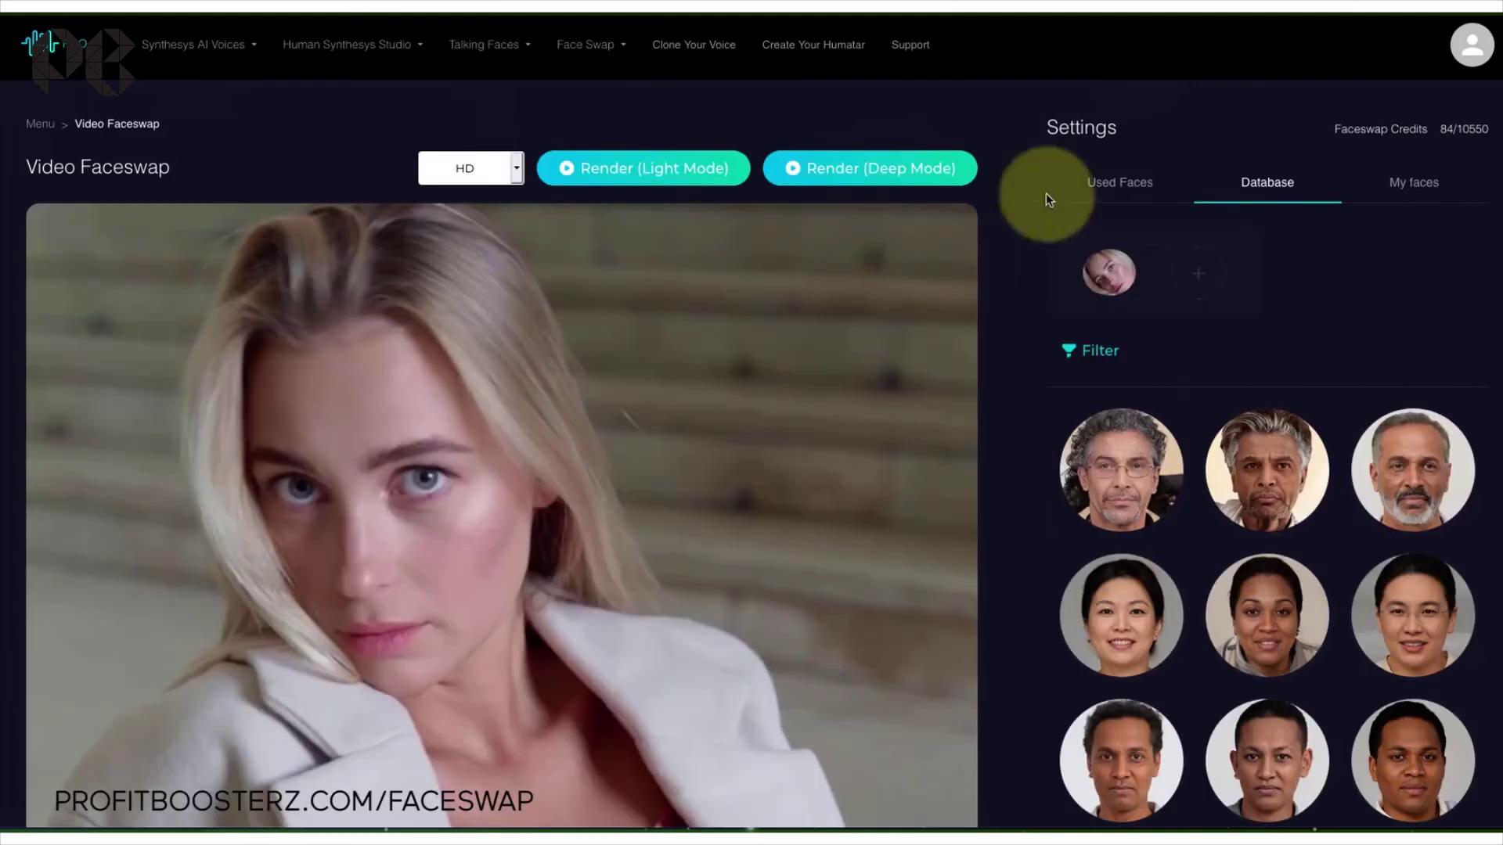
- Filter the face library to Female, Adult, Latino and pick a Latina face as the replacement
scroll(1022, 231, down, 1)
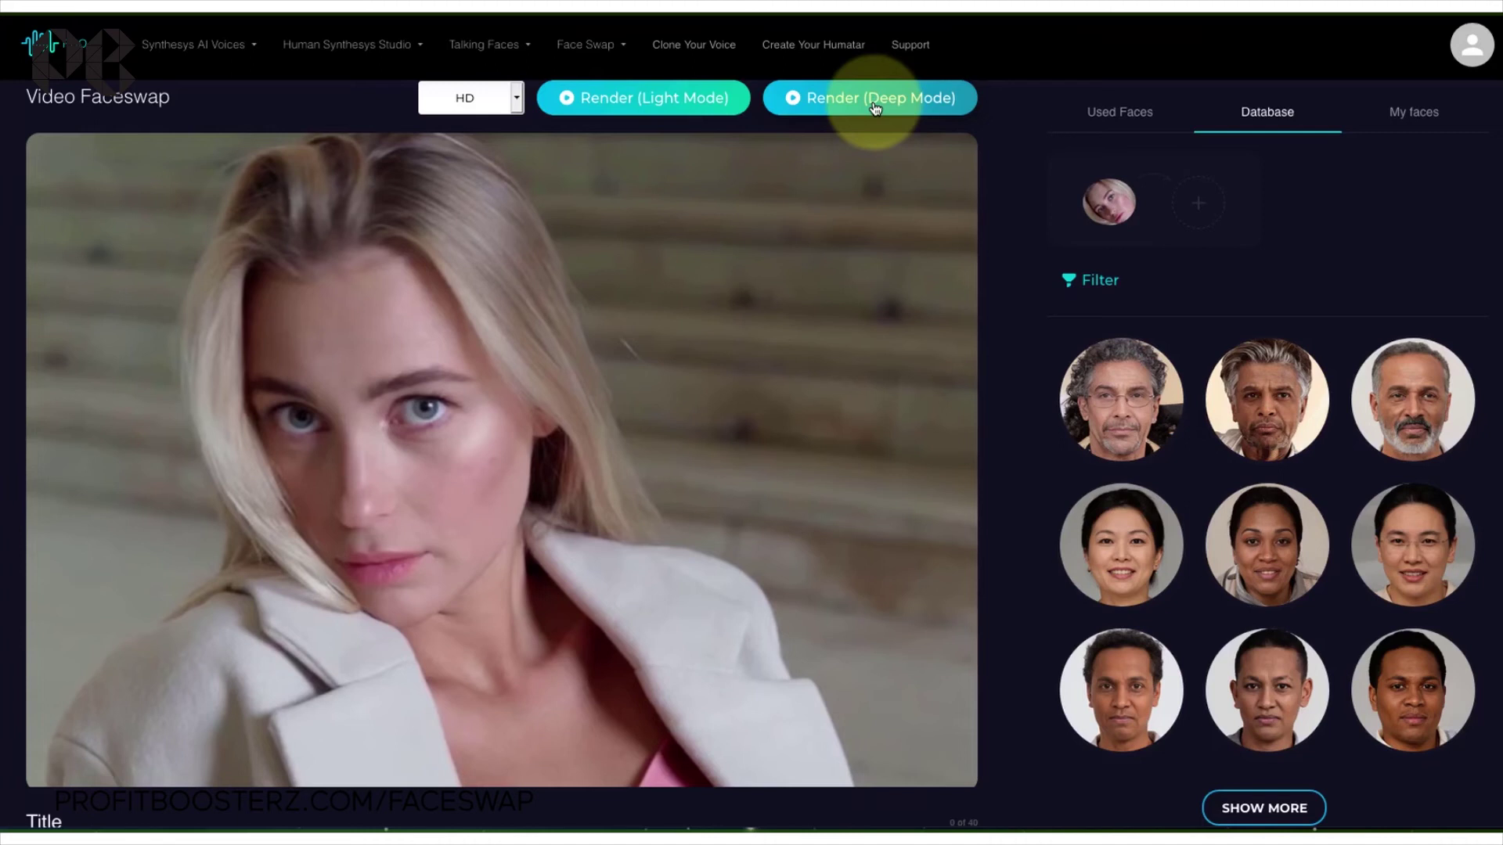
scroll(828, 435, up, 1)
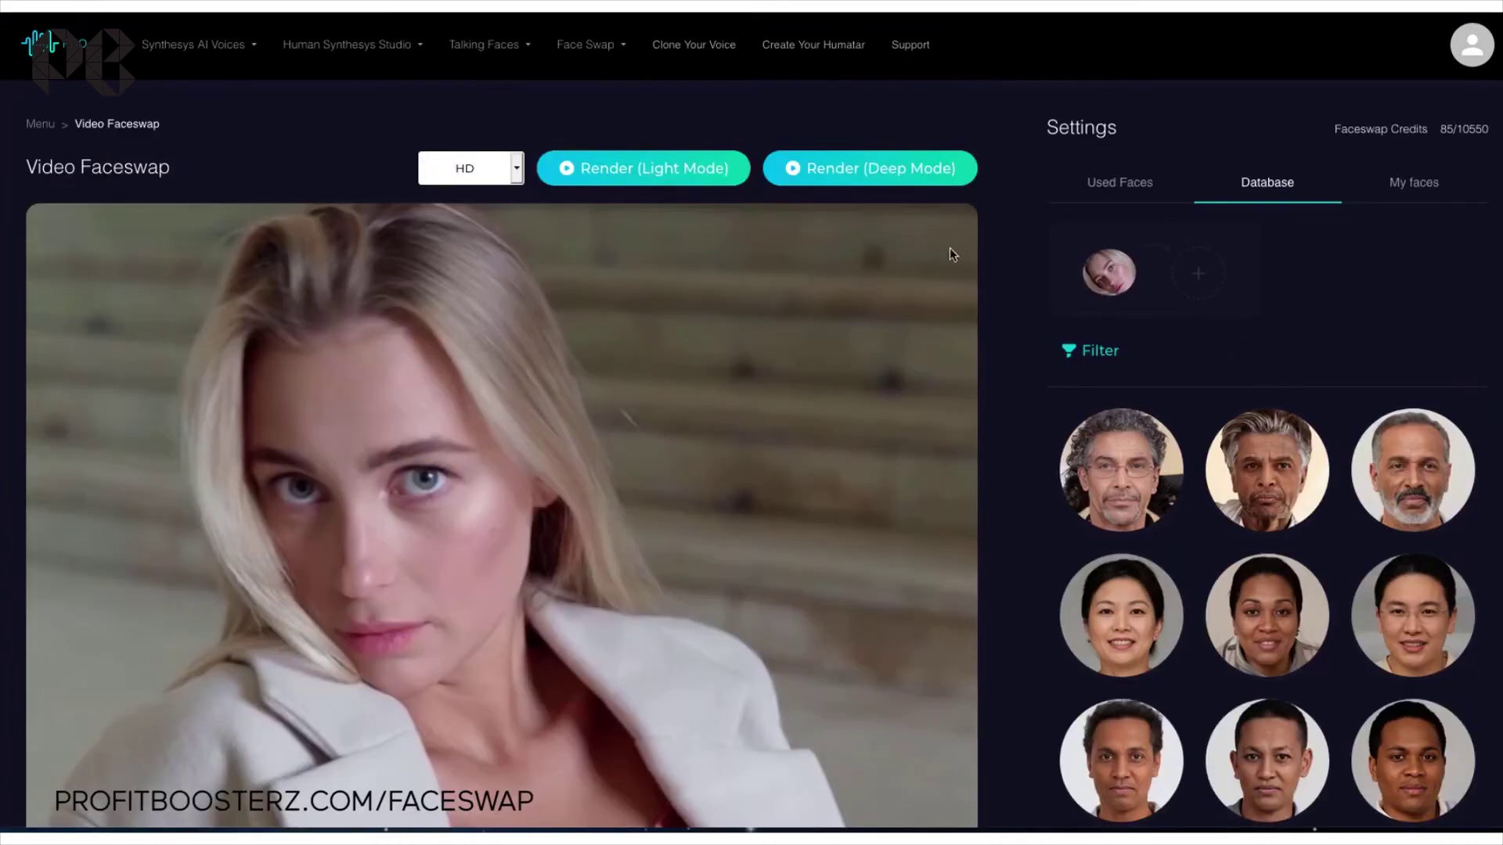
click(1097, 354)
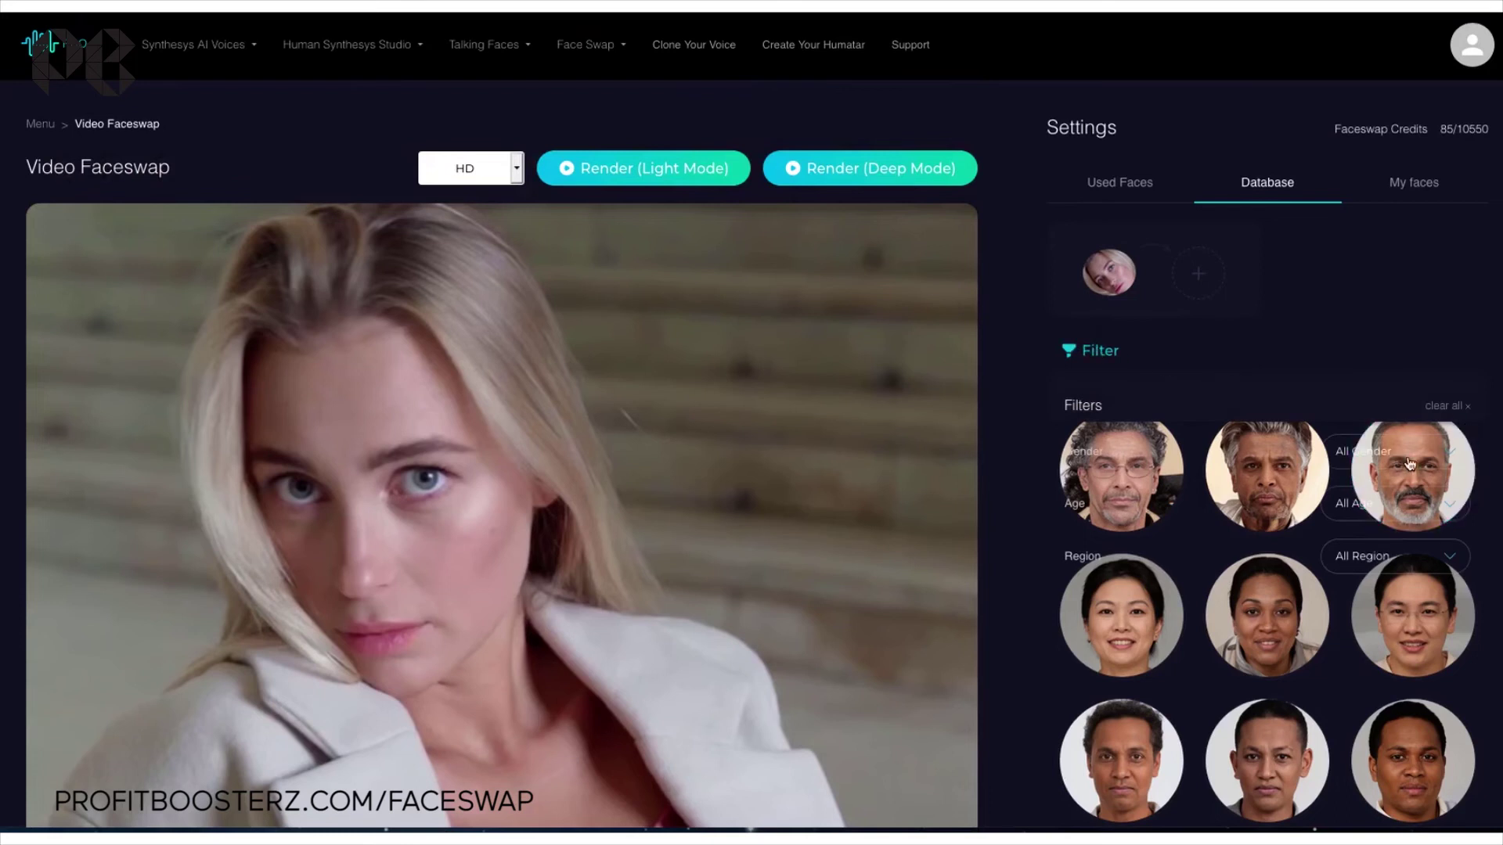
click(1449, 458)
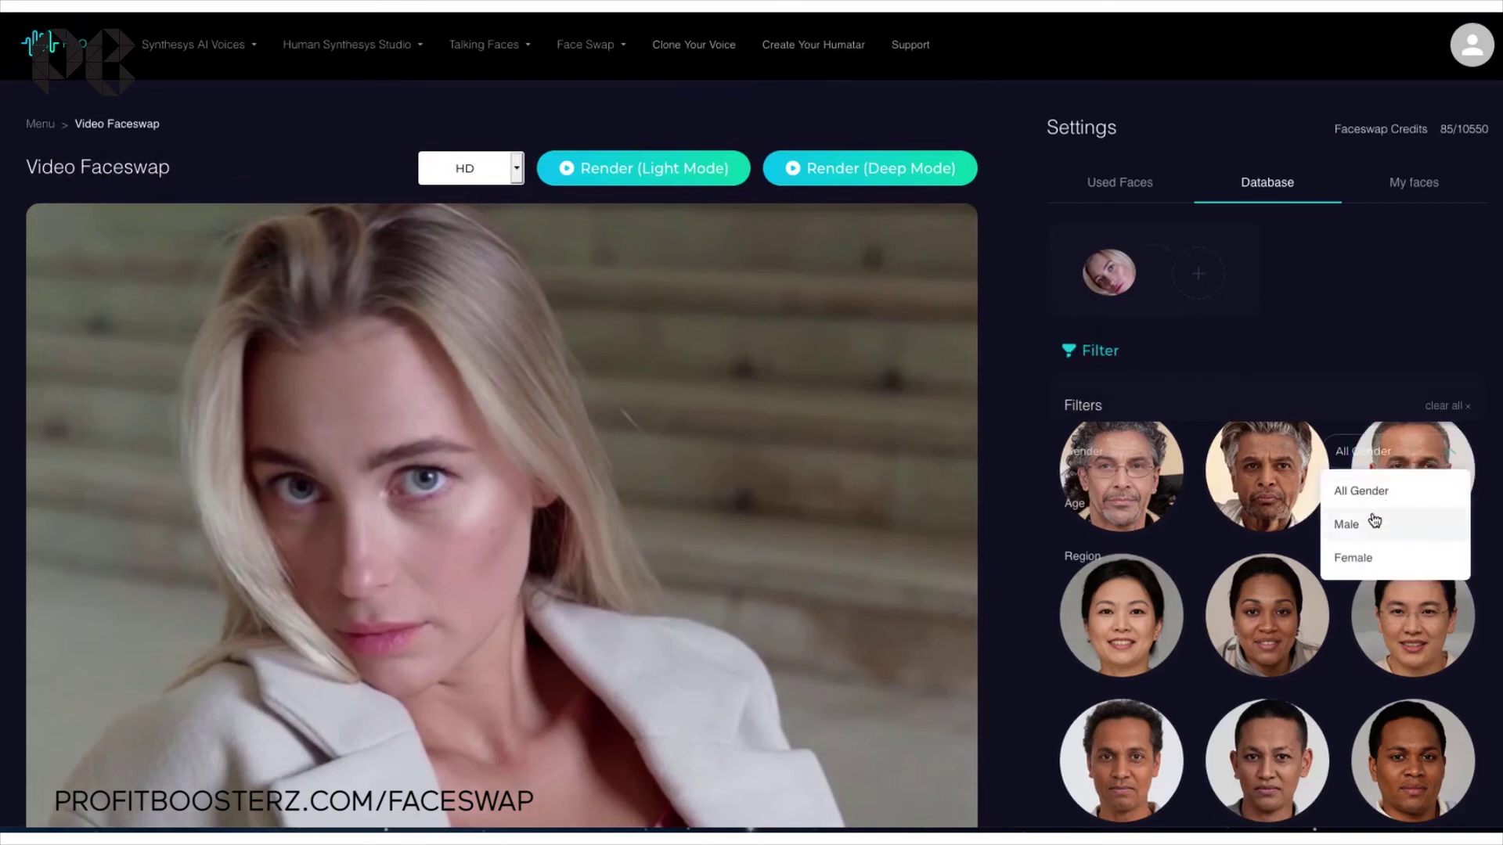
click(1363, 559)
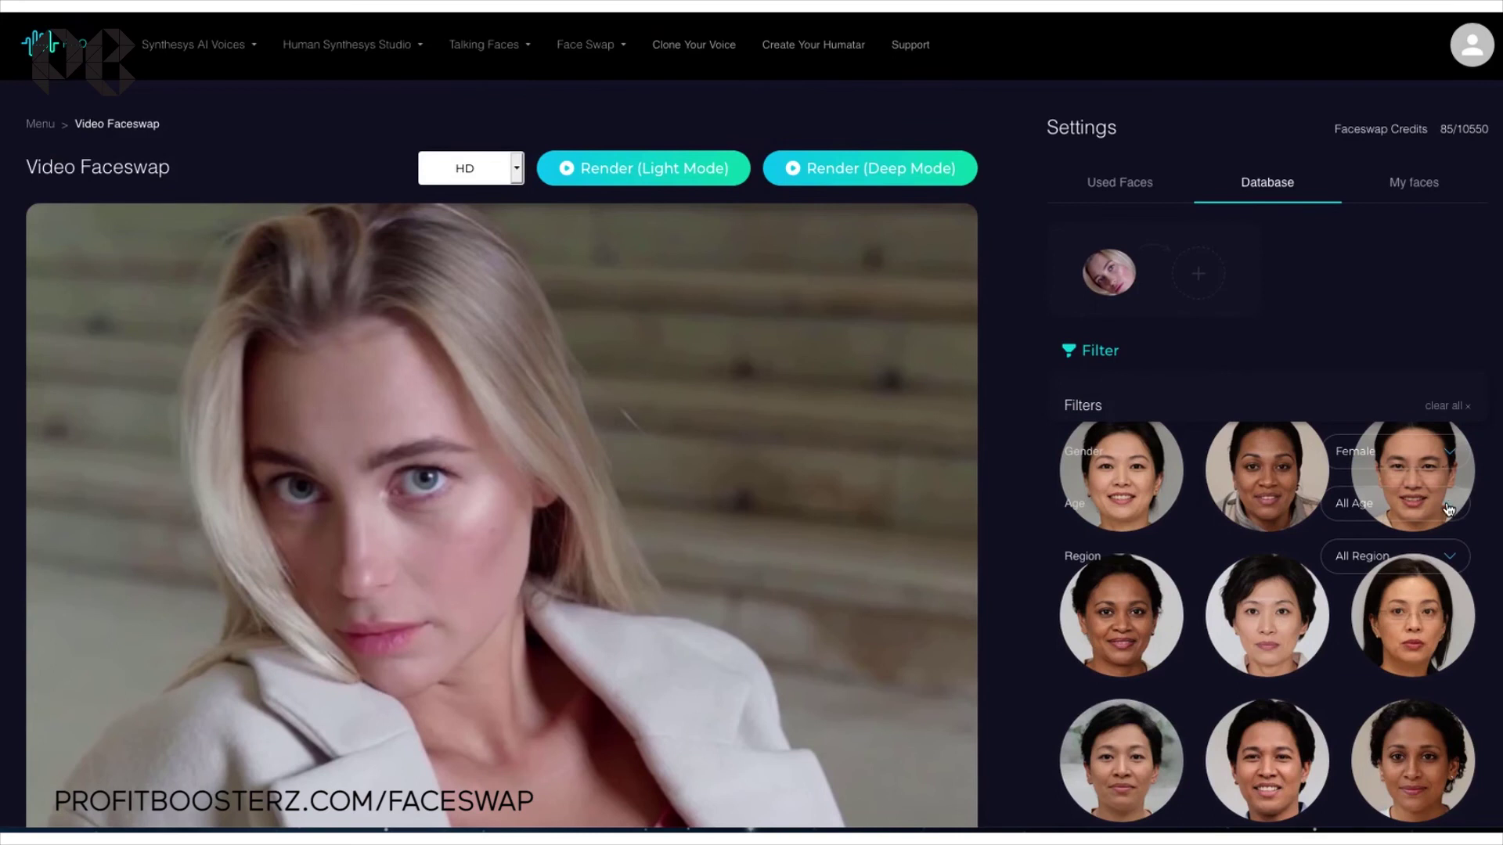
click(1448, 507)
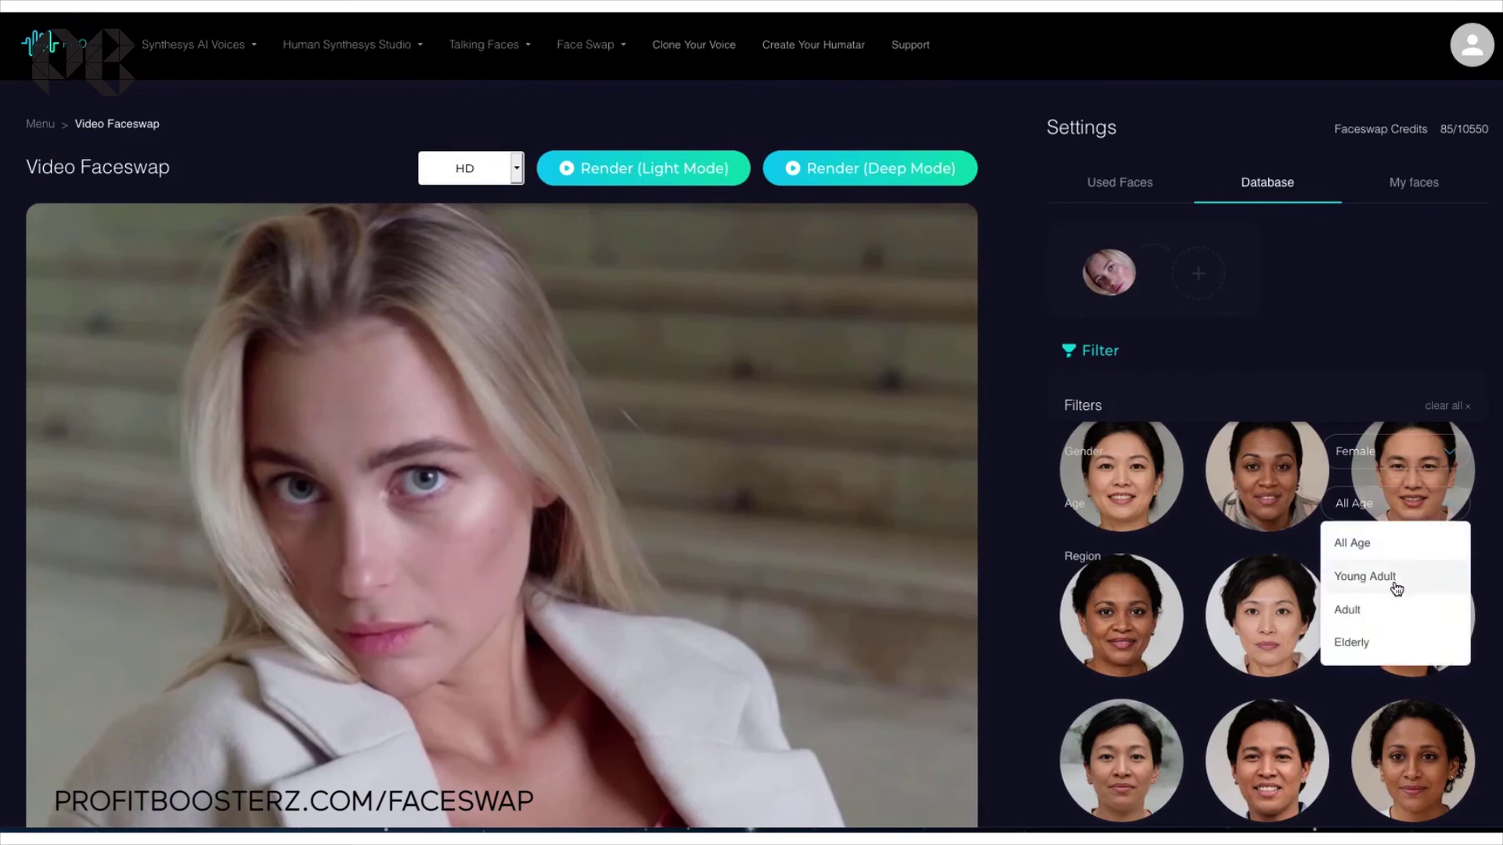
click(1378, 618)
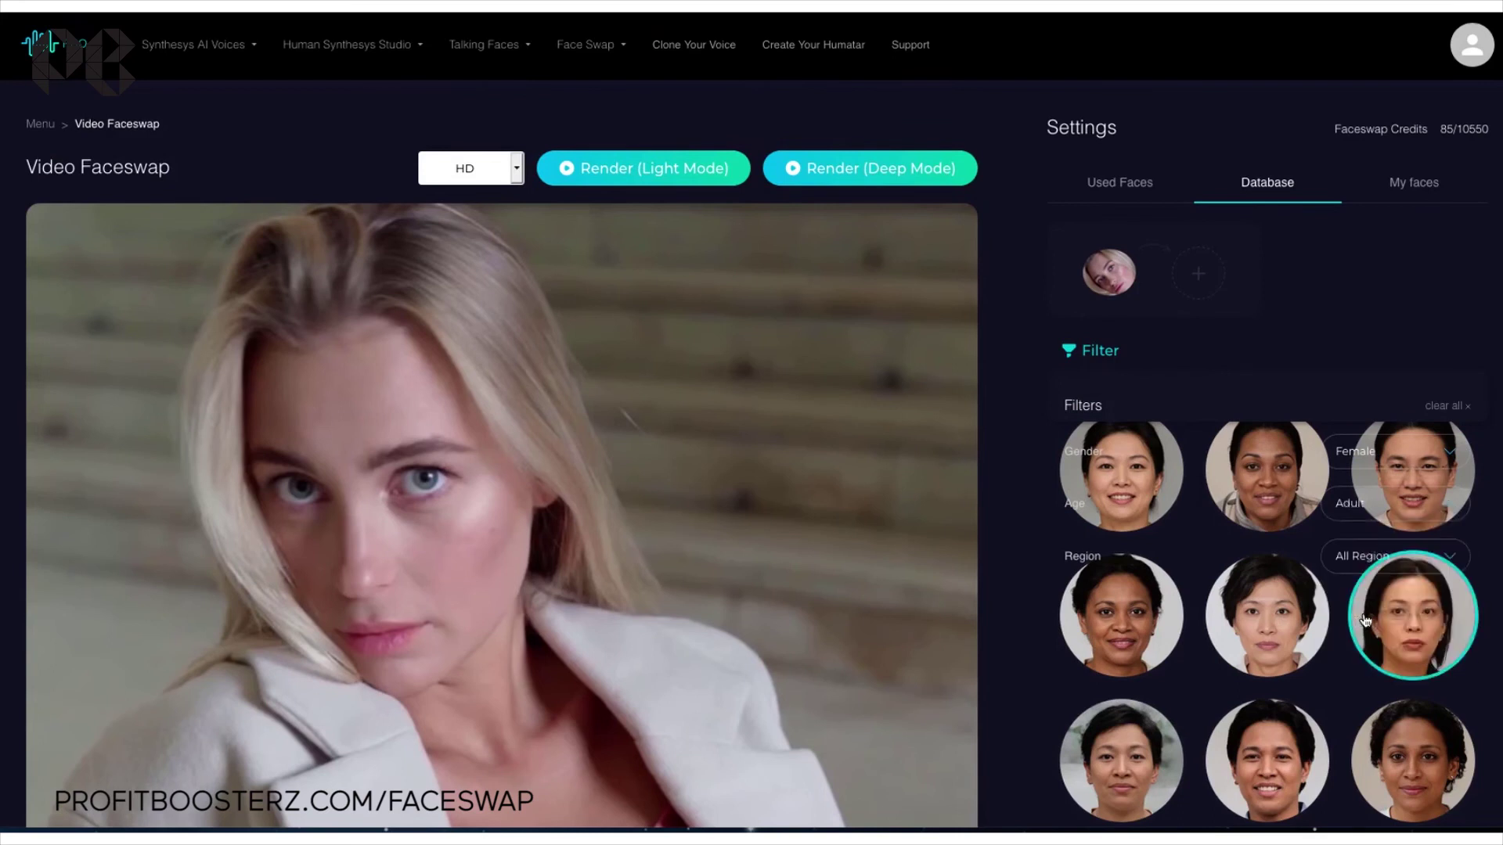
click(1453, 561)
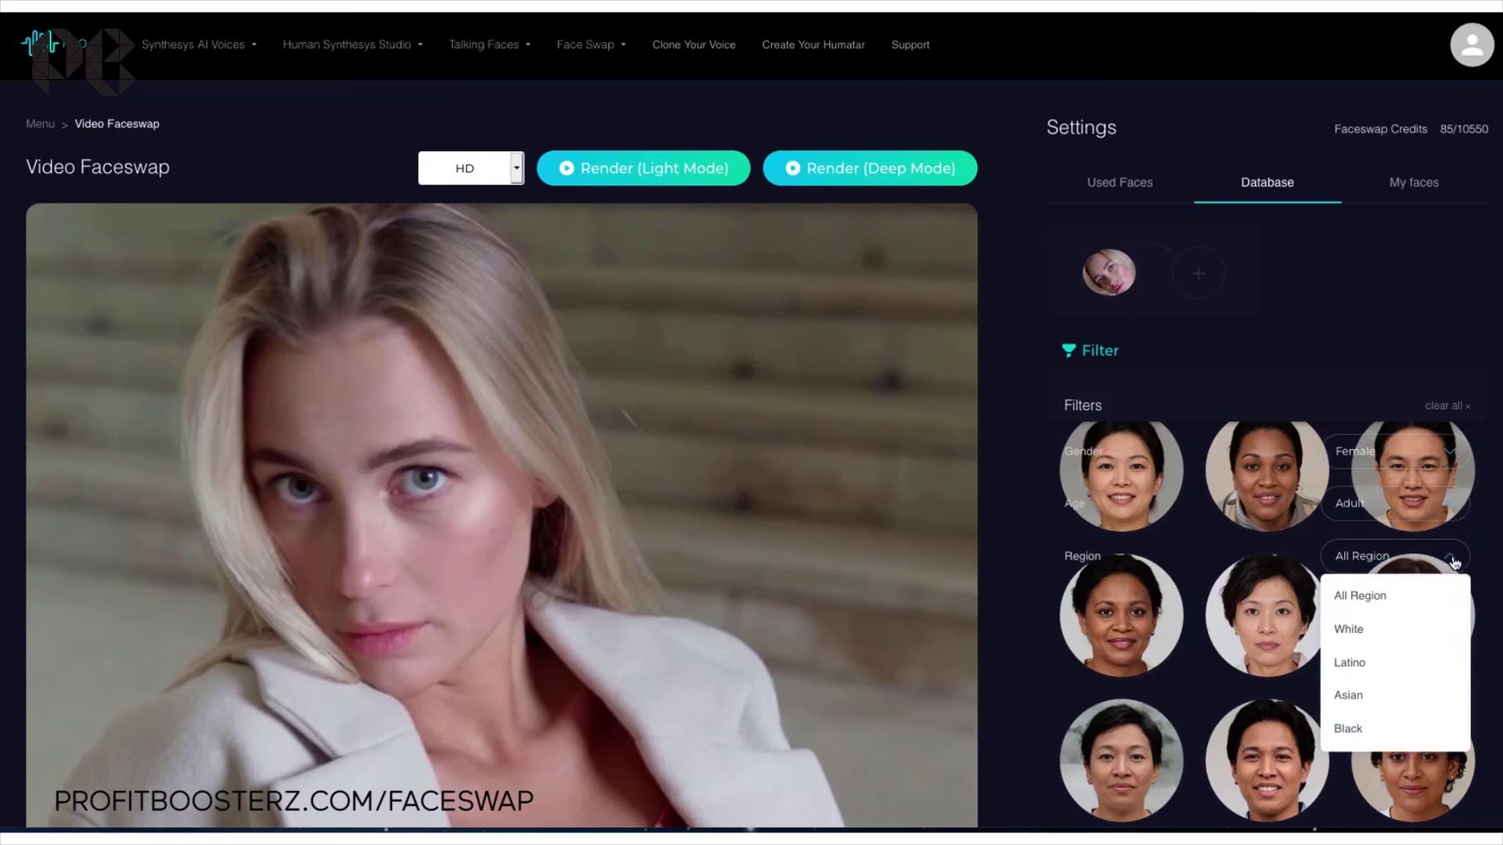
click(1362, 668)
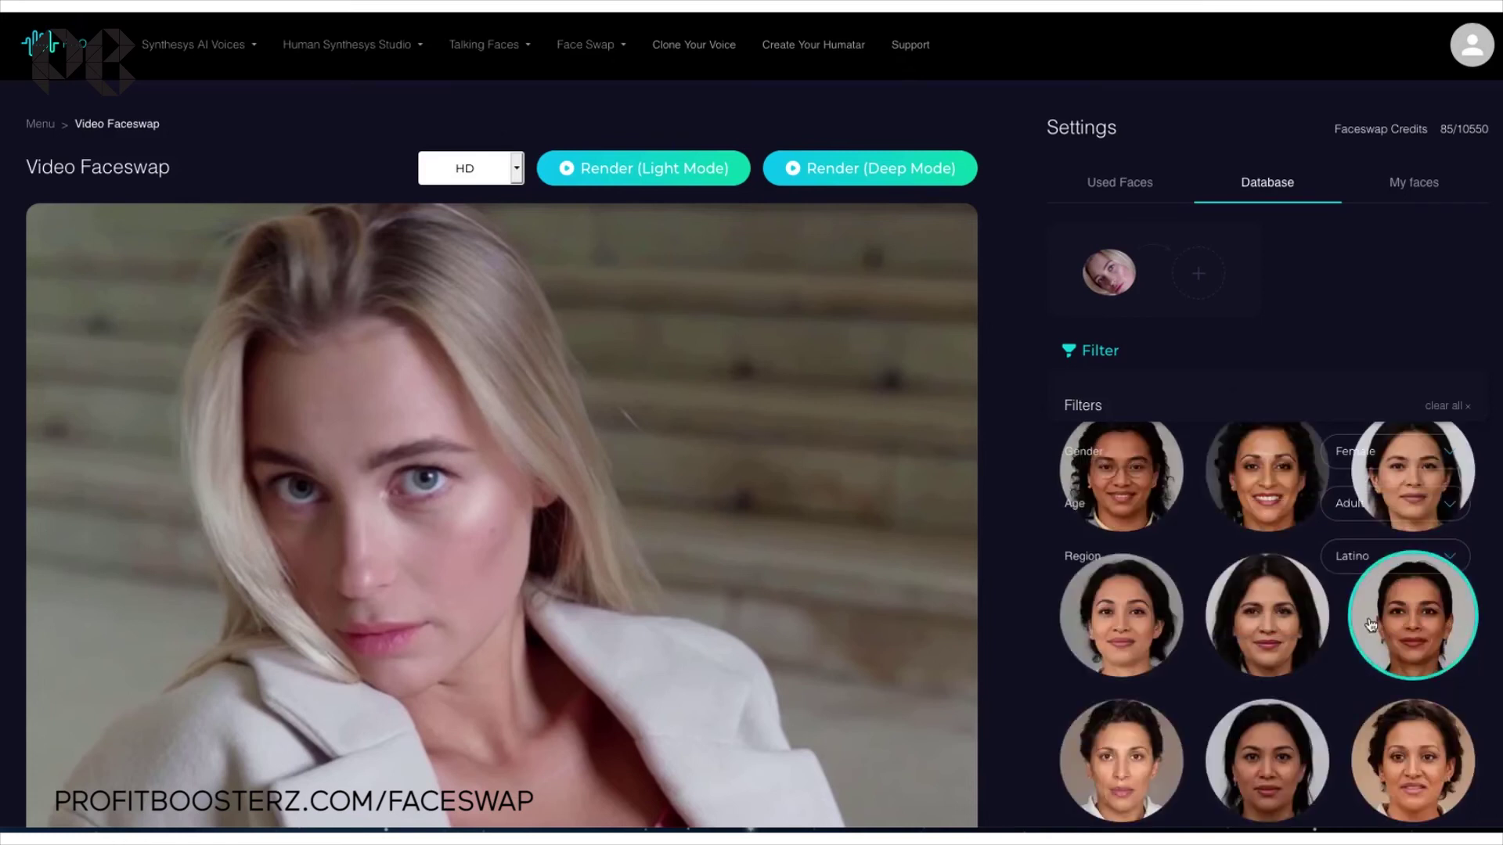
click(1401, 632)
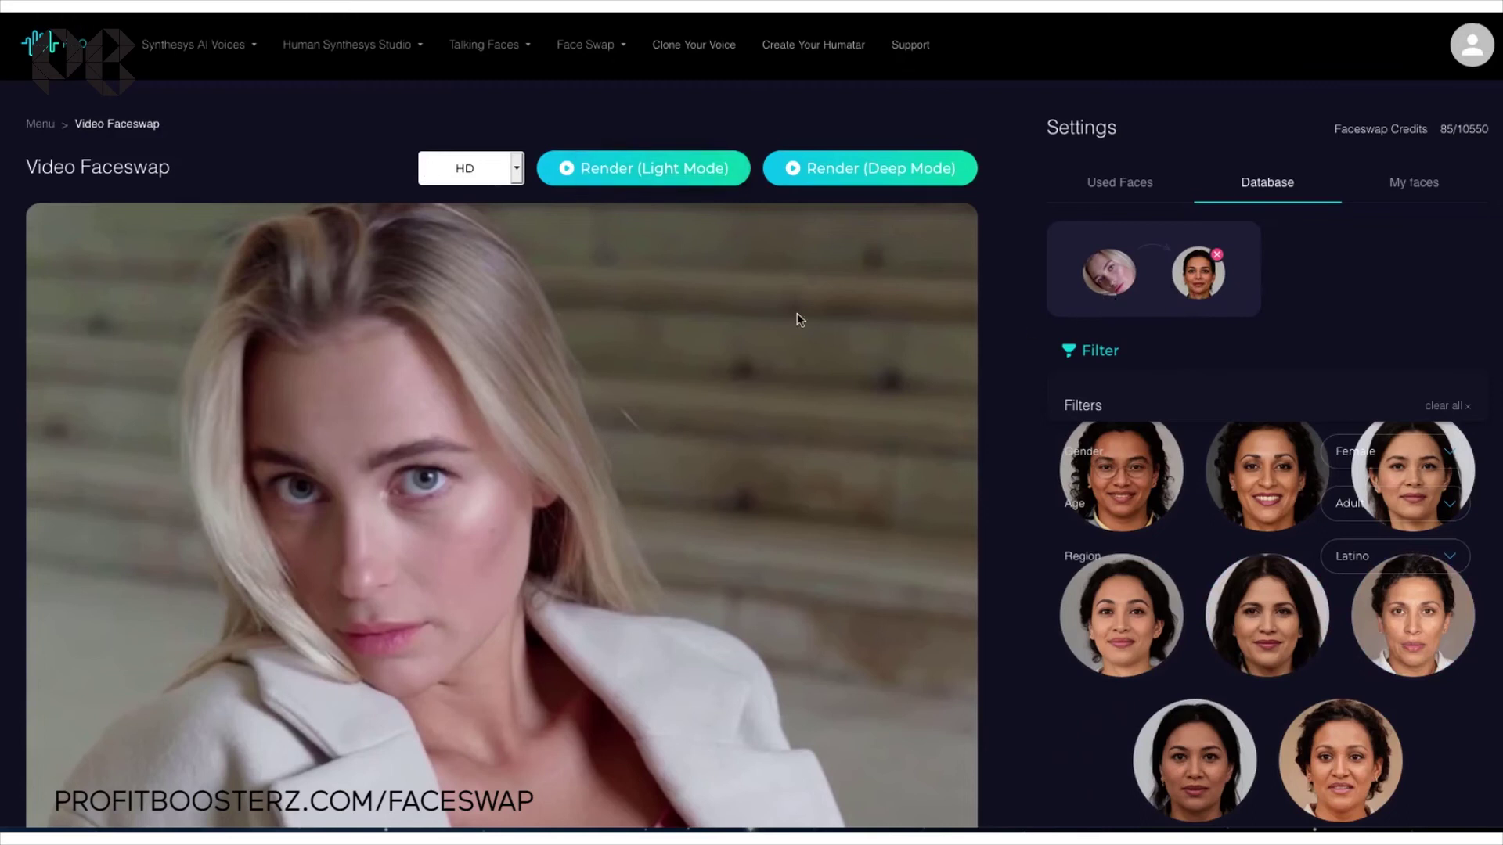
- Title the face swap job 'White female and latino page 1'
scroll(807, 324, down, 3)
click(142, 721)
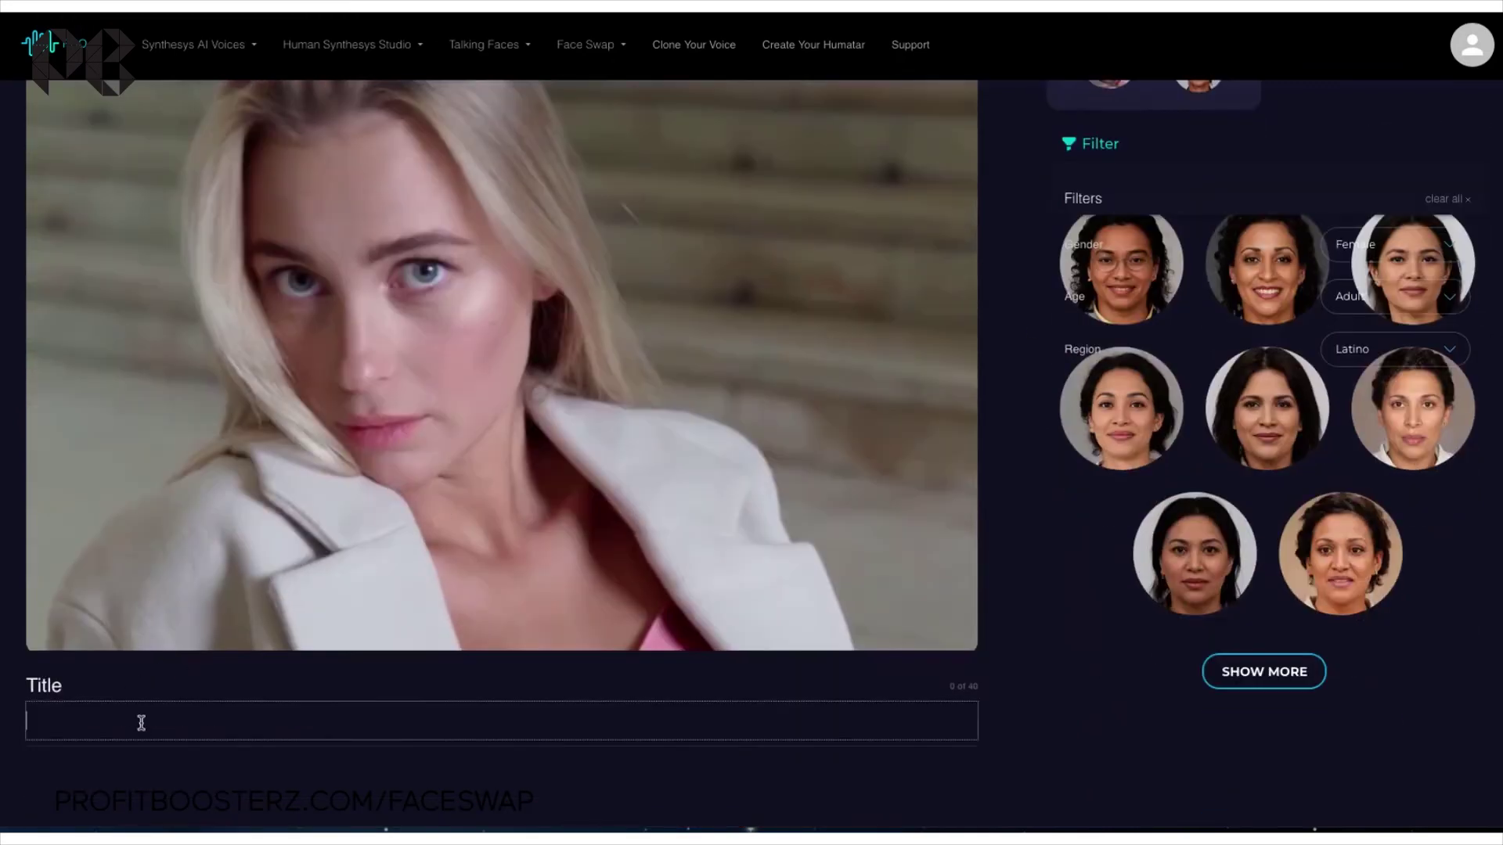
text(White female )
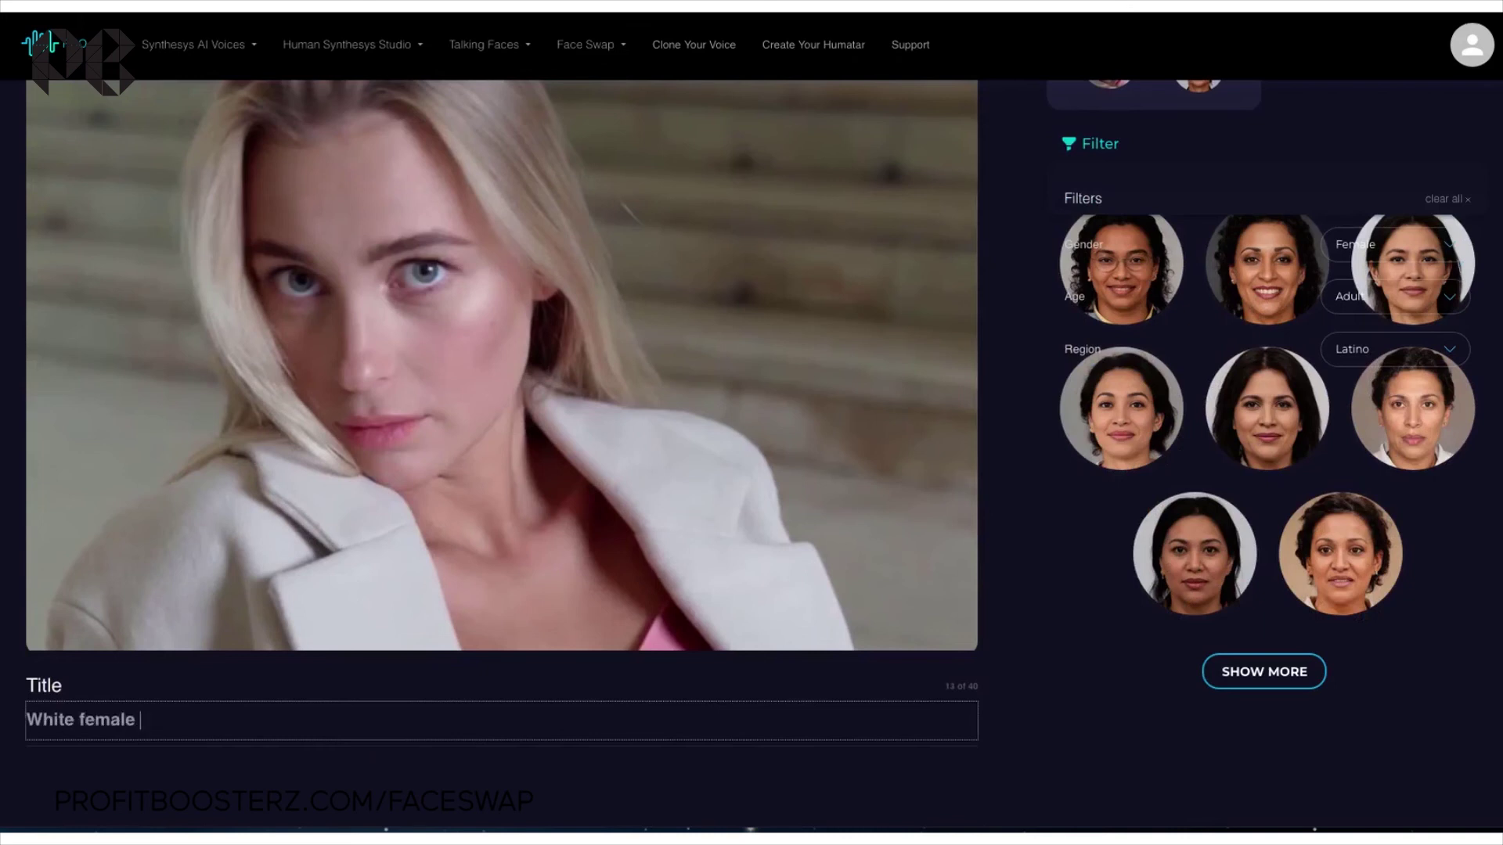
text(and latino page 1)
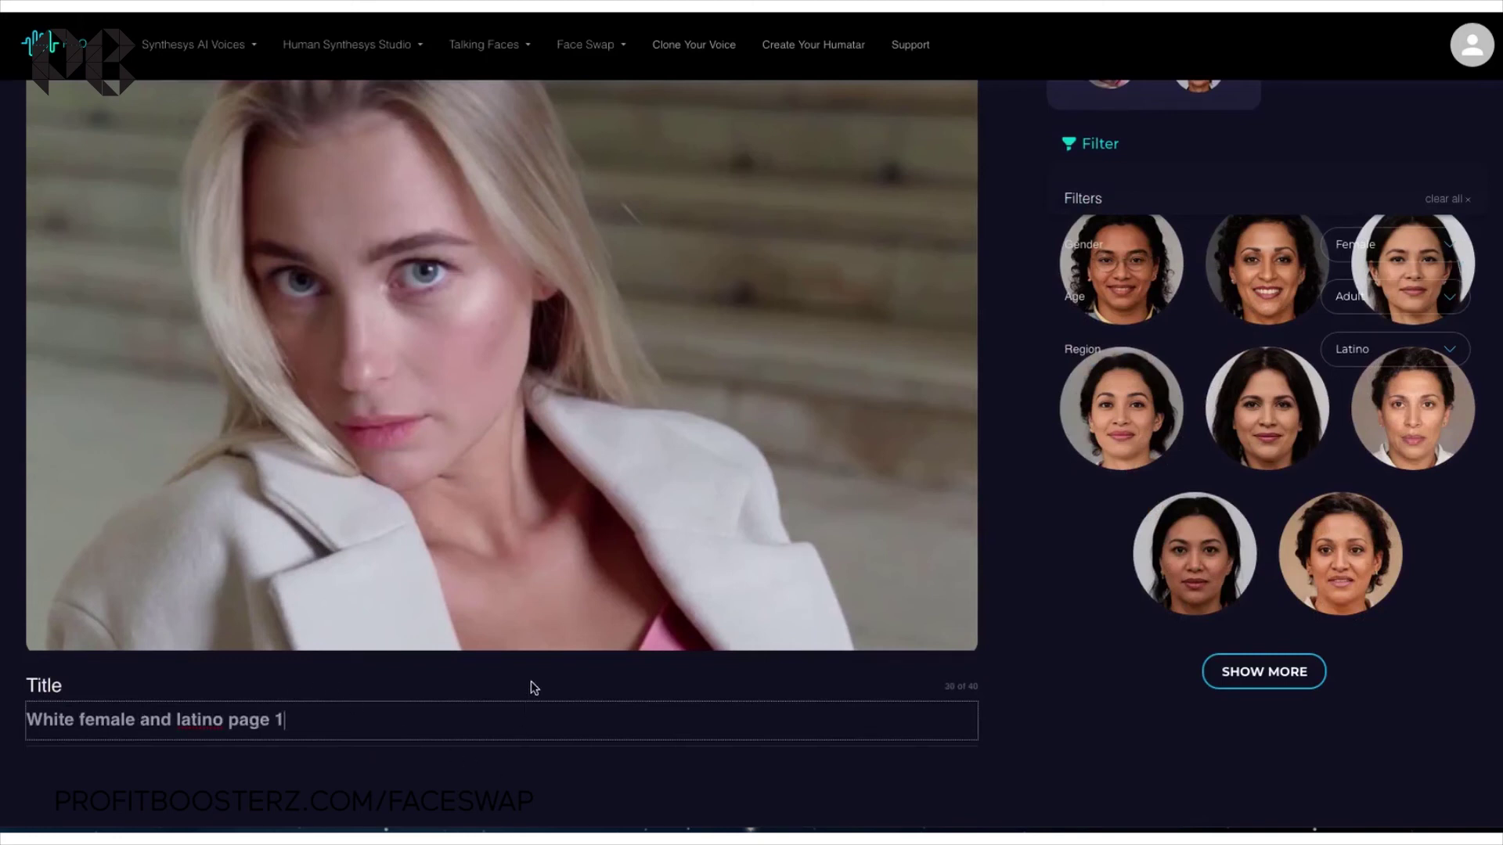
scroll(540, 669, up, 3)
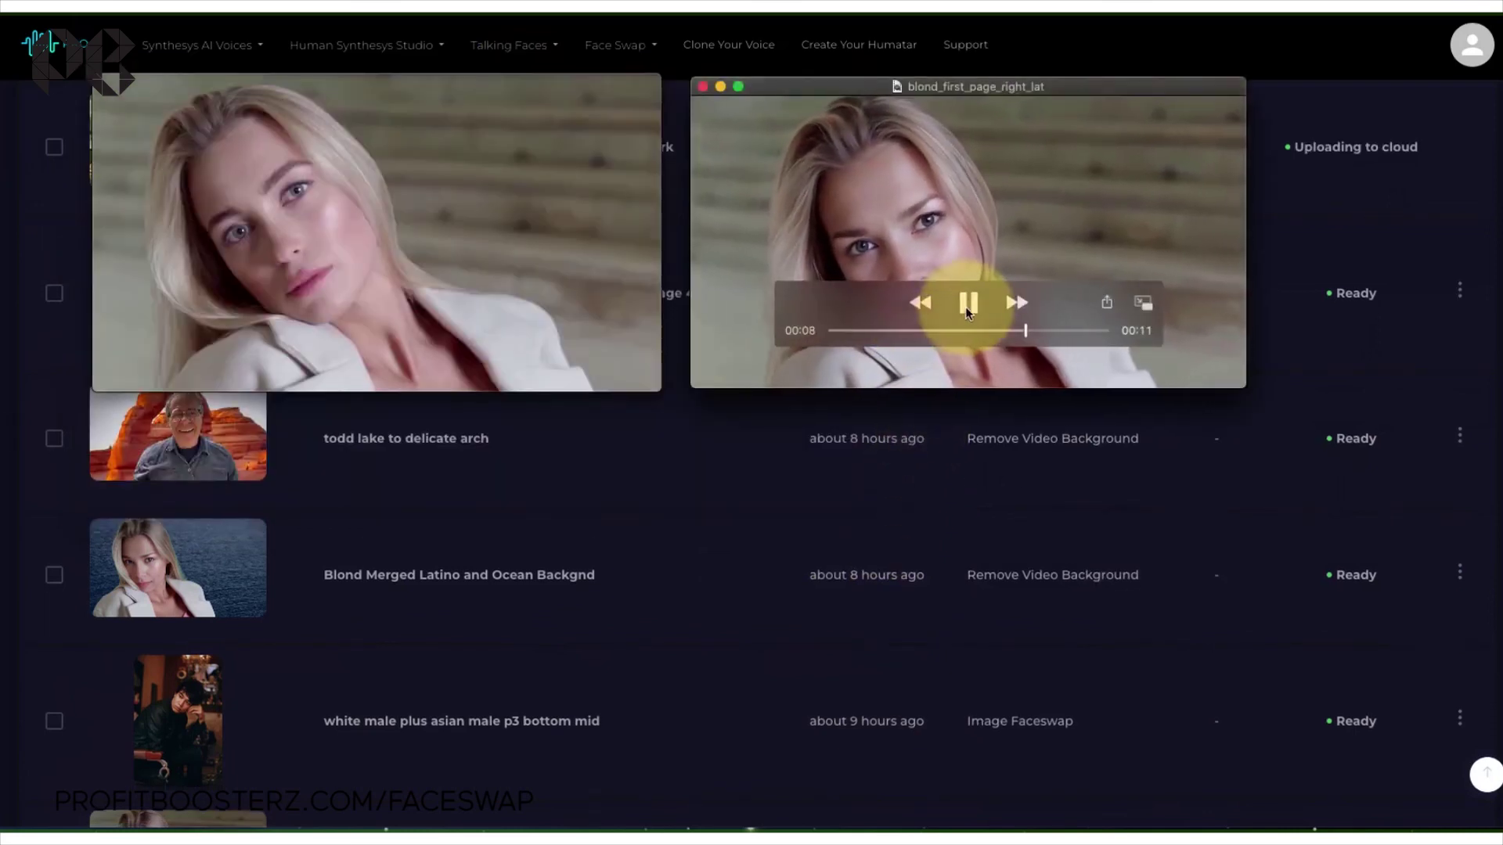
- Pause the blond_first_page_right_lat clip at 00:08 and move its player window down-left
click(967, 306)
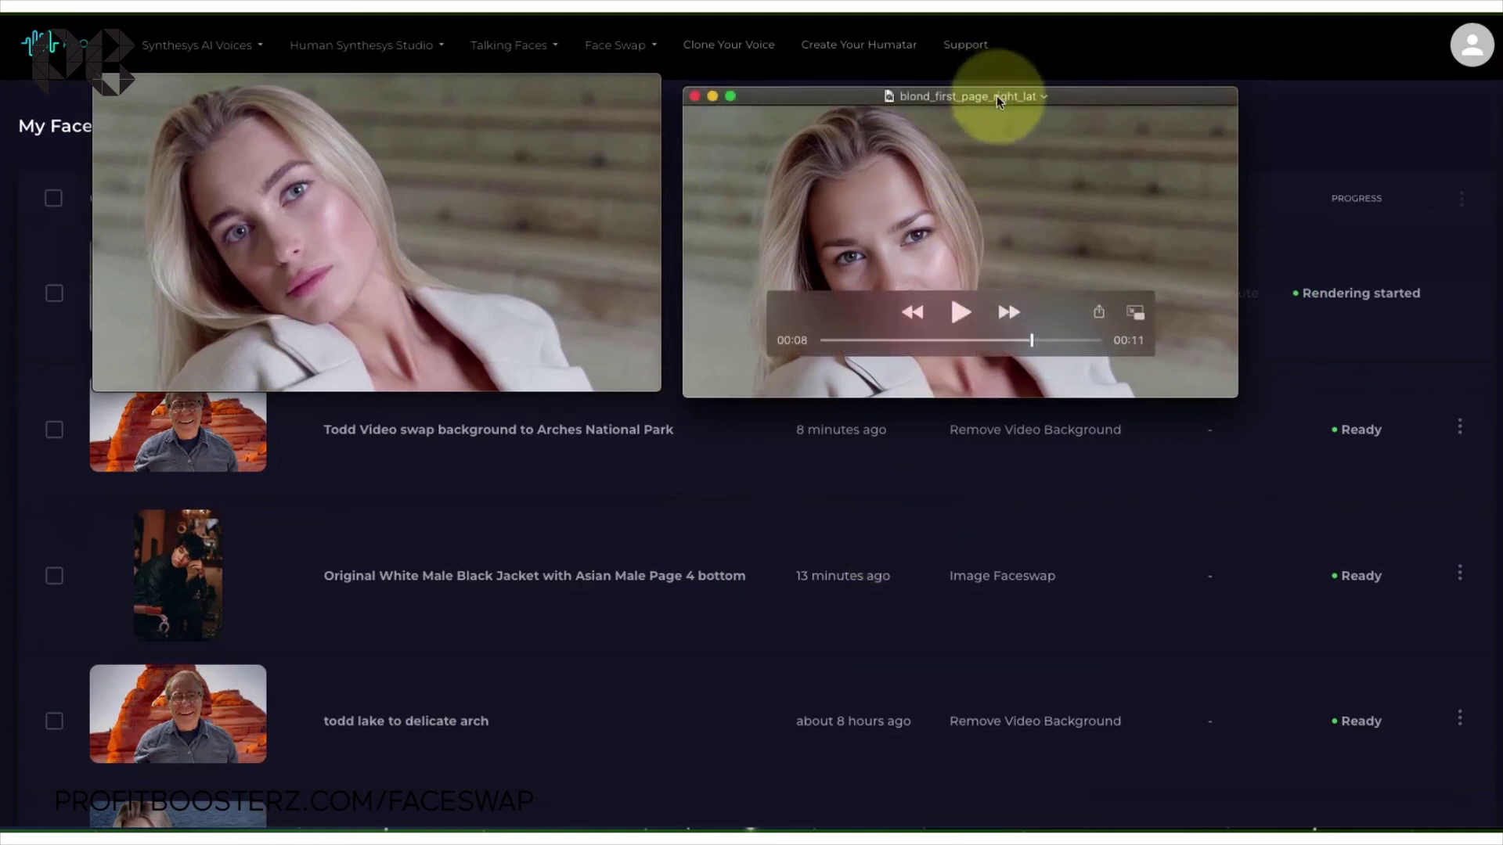
drag(997, 95, 477, 422)
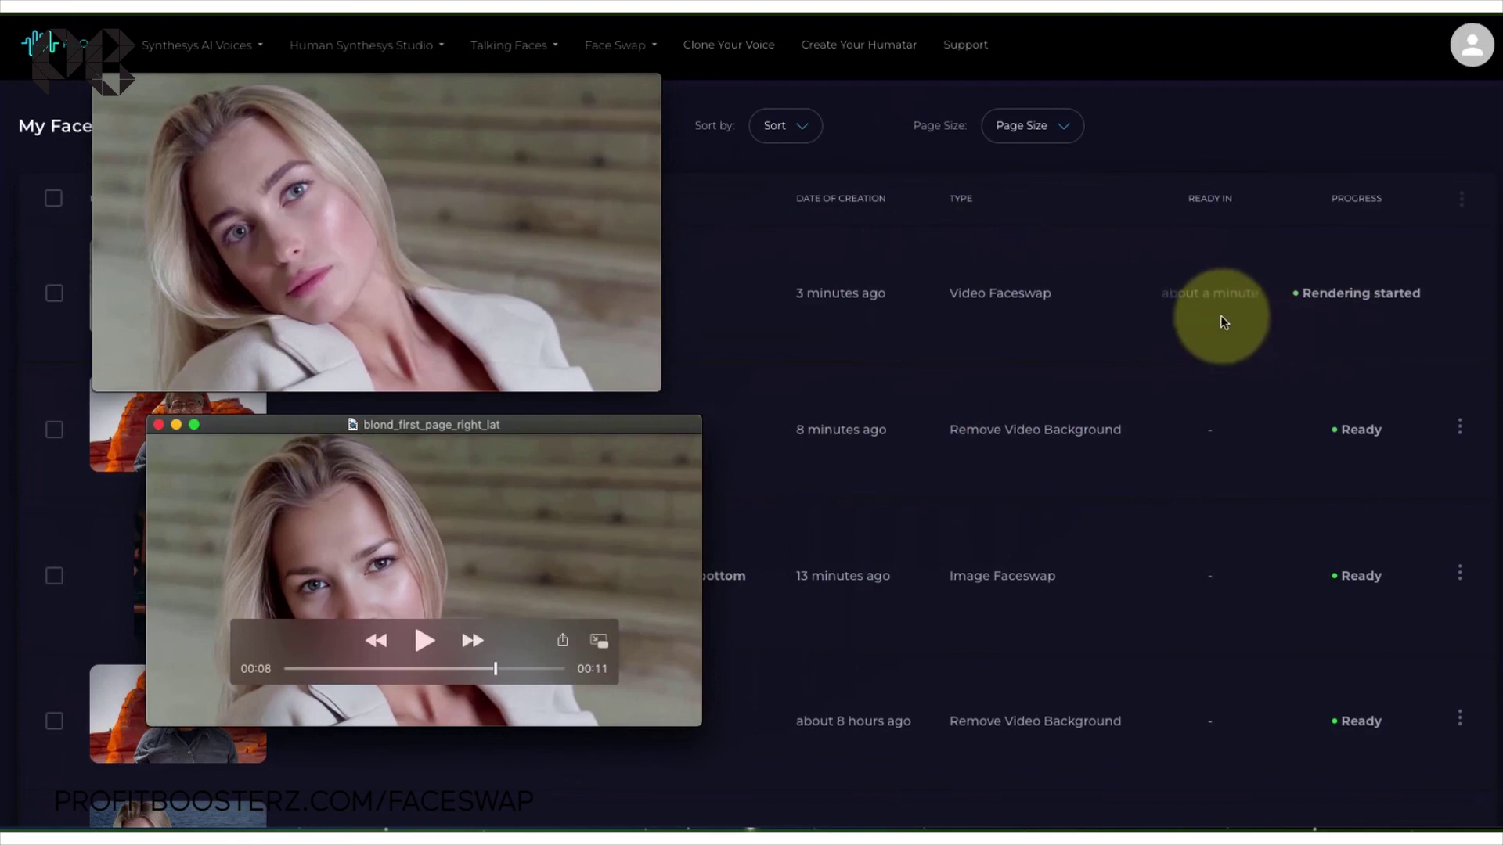